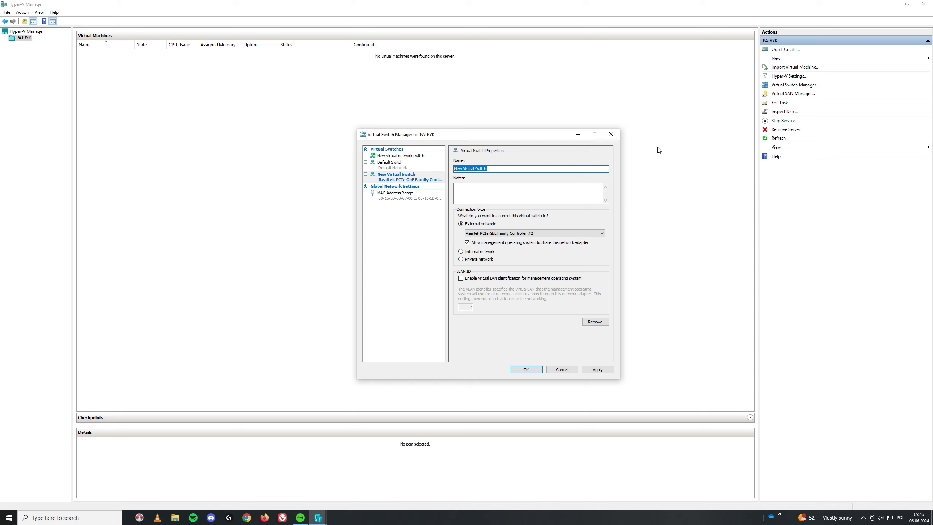
- Rename the external virtual switch to WAN and apply the change despite the disruption warning
type("WAN")
left_click(597, 369)
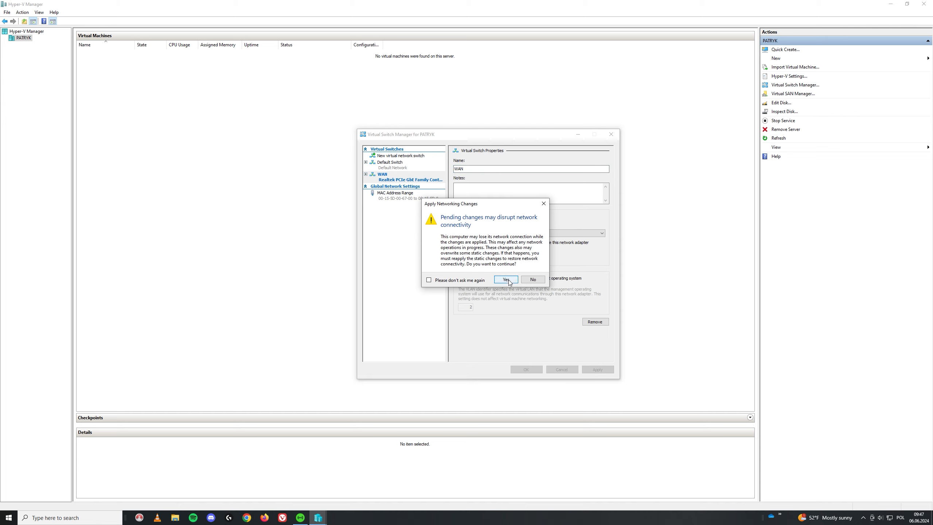
left_click(504, 279)
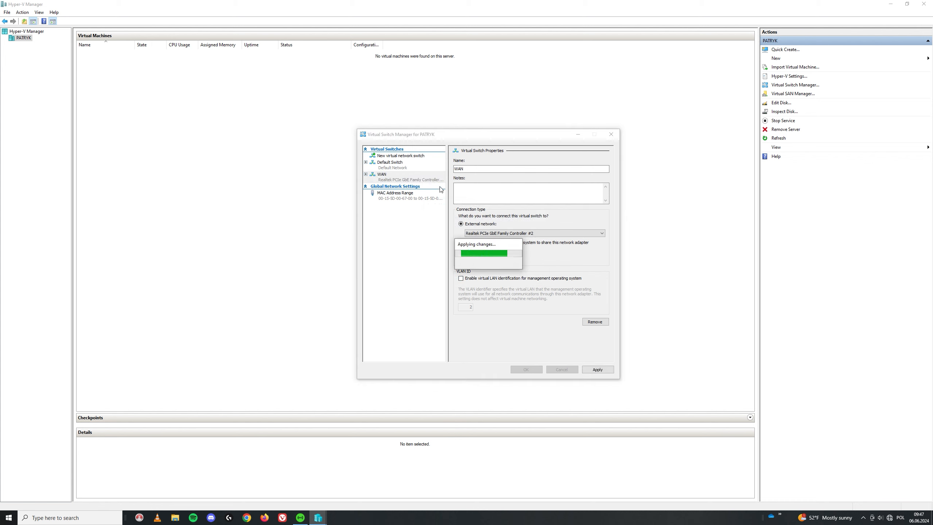
- Create an Internal virtual switch named LAN, apply it and close the switch manager
left_click(398, 158)
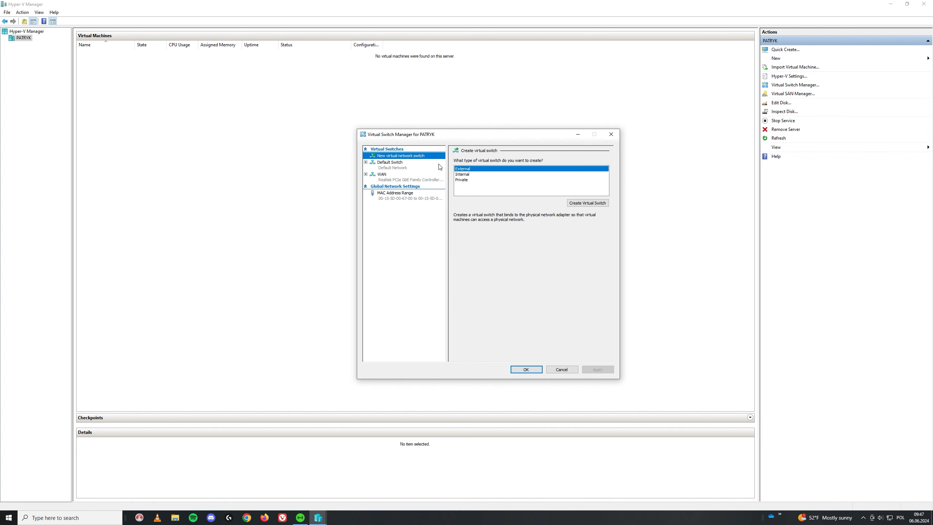
left_click(464, 174)
left_click(589, 204)
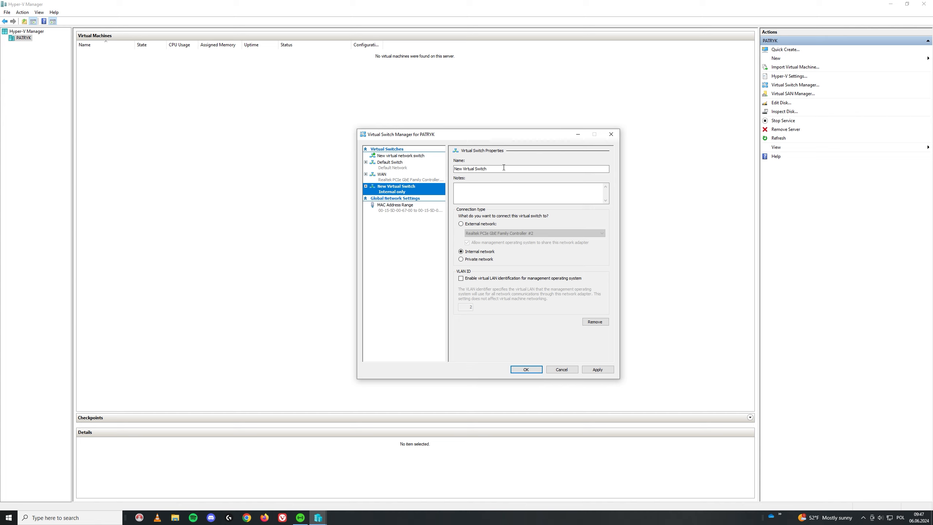
key("Tab")
type("LAN")
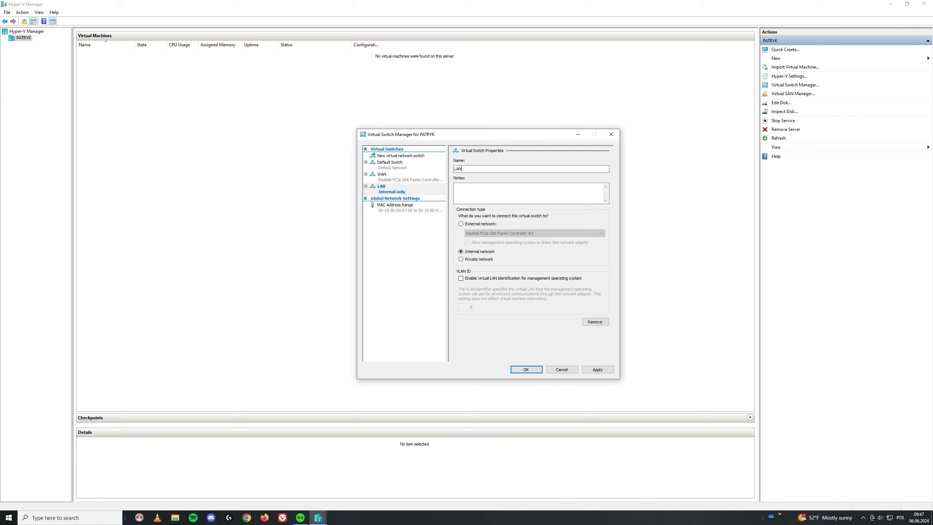
left_click(603, 371)
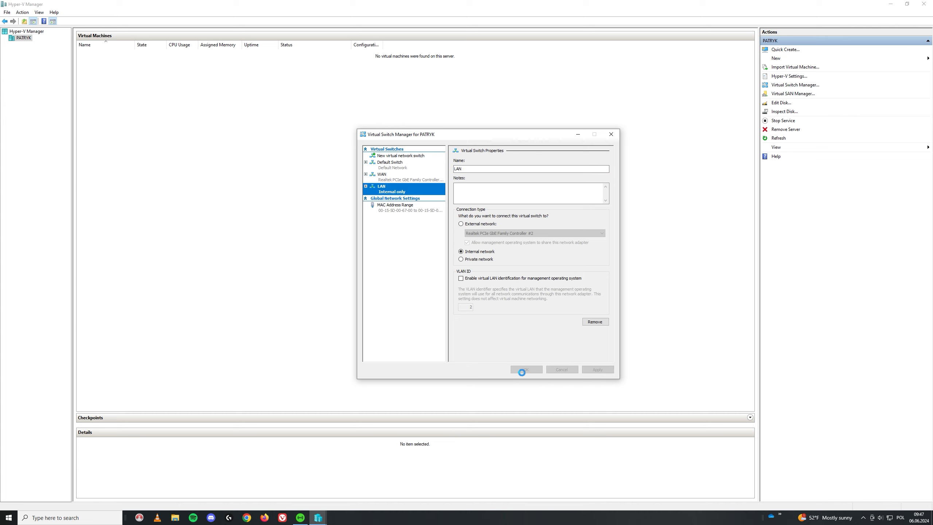
left_click(529, 369)
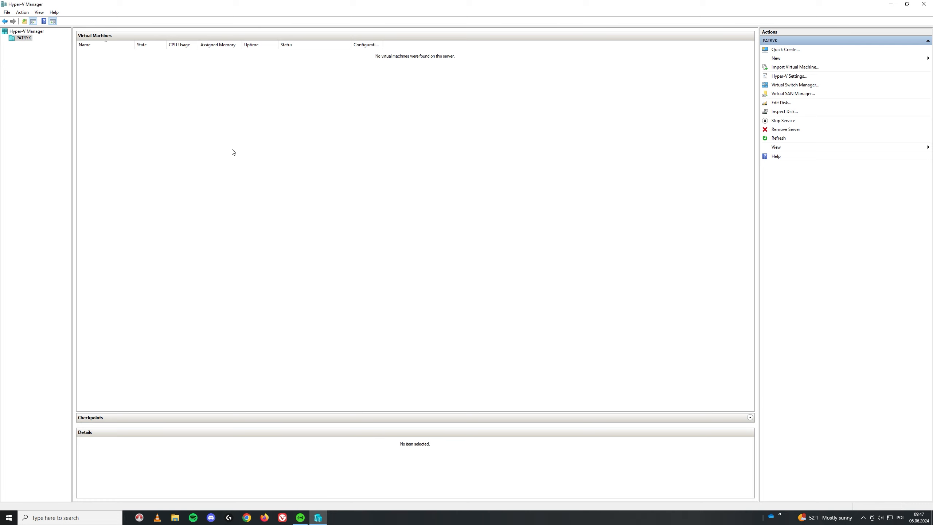
- Launch the New Virtual Machine wizard and move past its introduction page
left_click(786, 59)
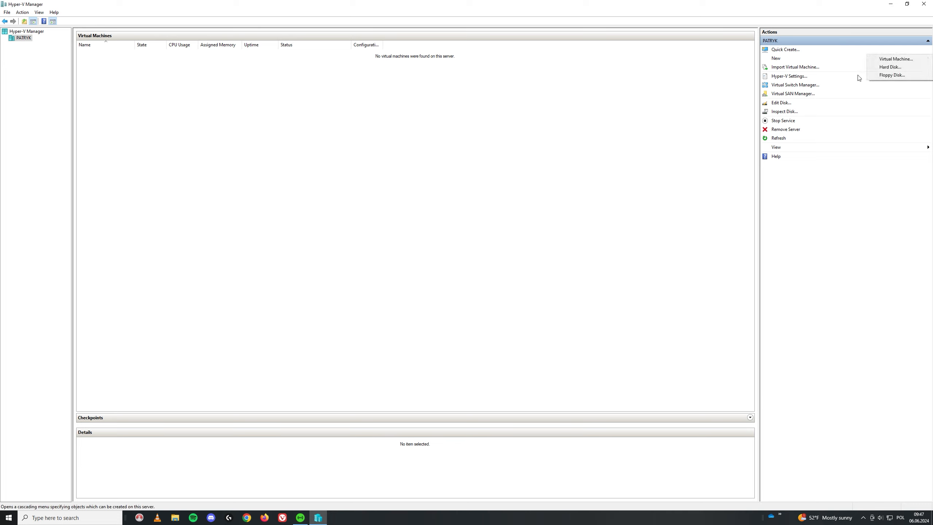
left_click(907, 59)
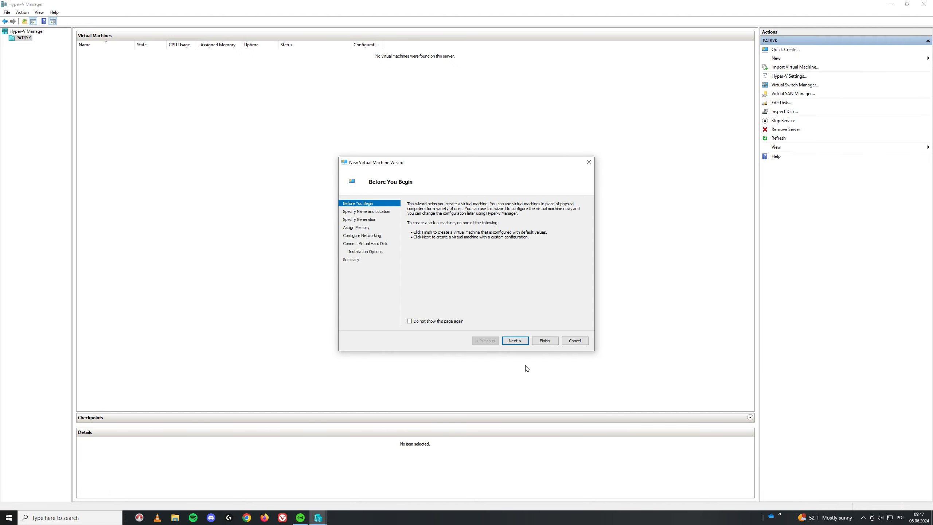
left_click(514, 341)
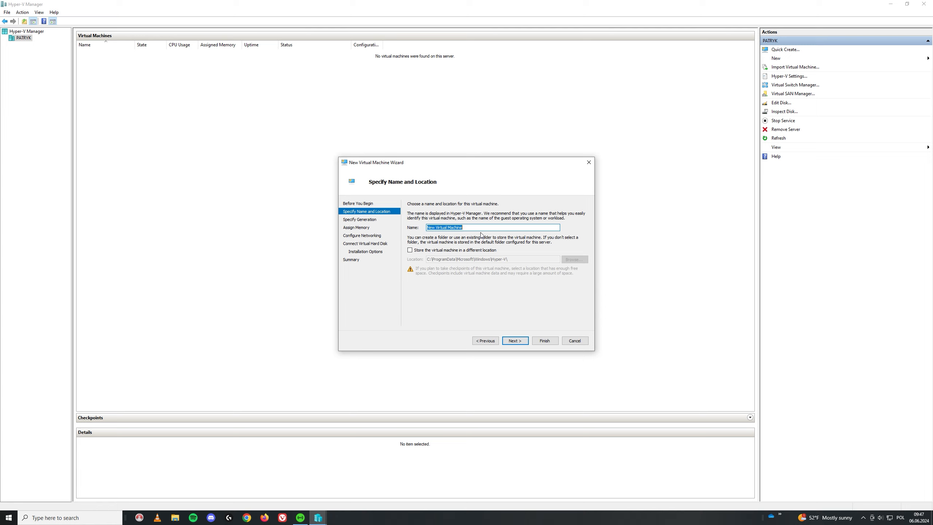
- Name the VM IPfire, keep Generation 2, and enter 4096 MB startup memory
type("I")
key("BackSpace")
key("BackSpace")
key("BackSpace")
key("BackSpace")
left_click(515, 340)
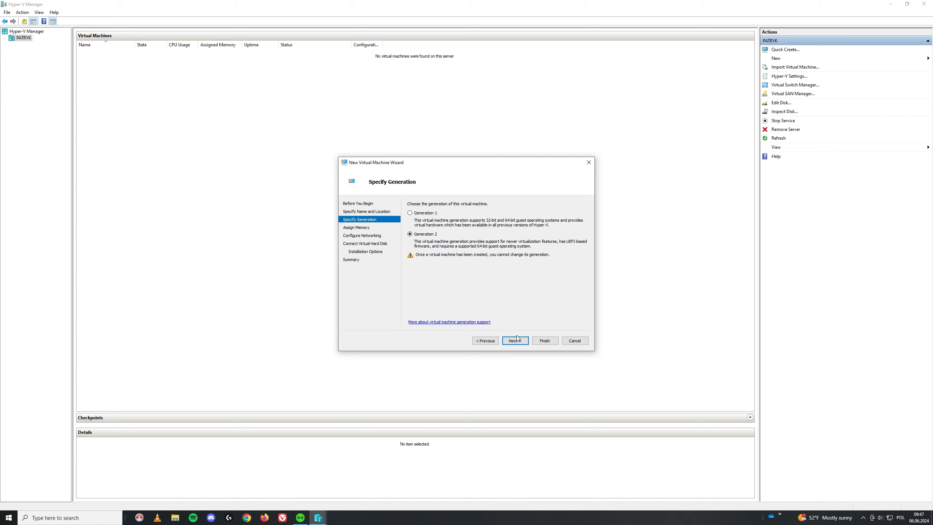
left_click(515, 340)
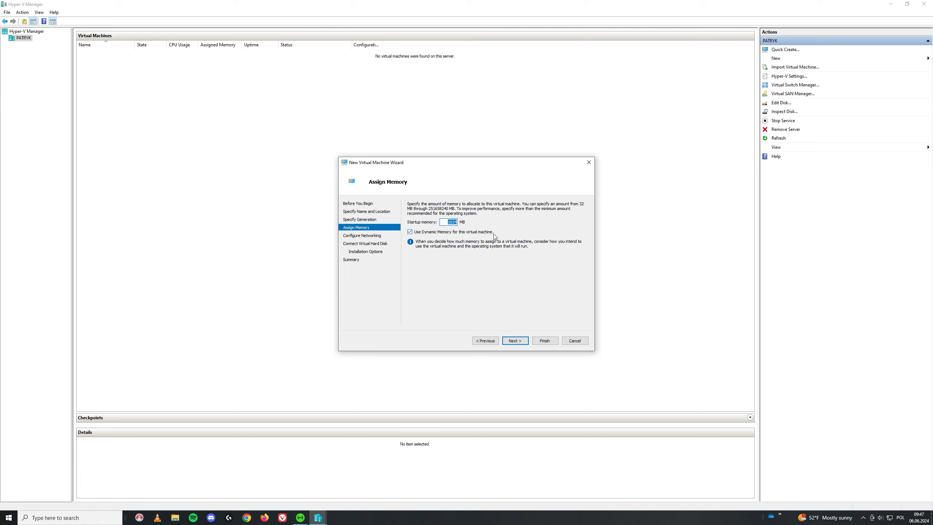
type("4096")
- Connect the IPfire VM to the WAN switch and size its virtual disk at 20 GB
left_click(515, 340)
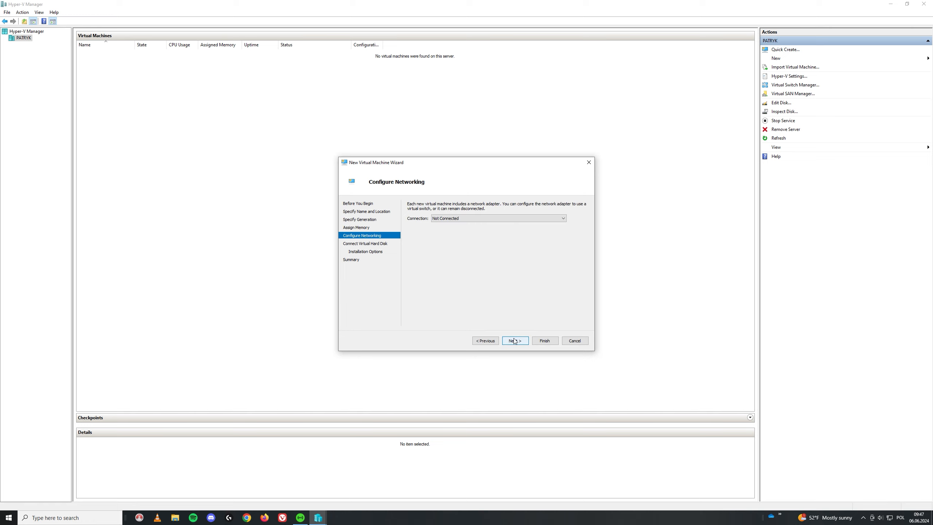
left_click(447, 218)
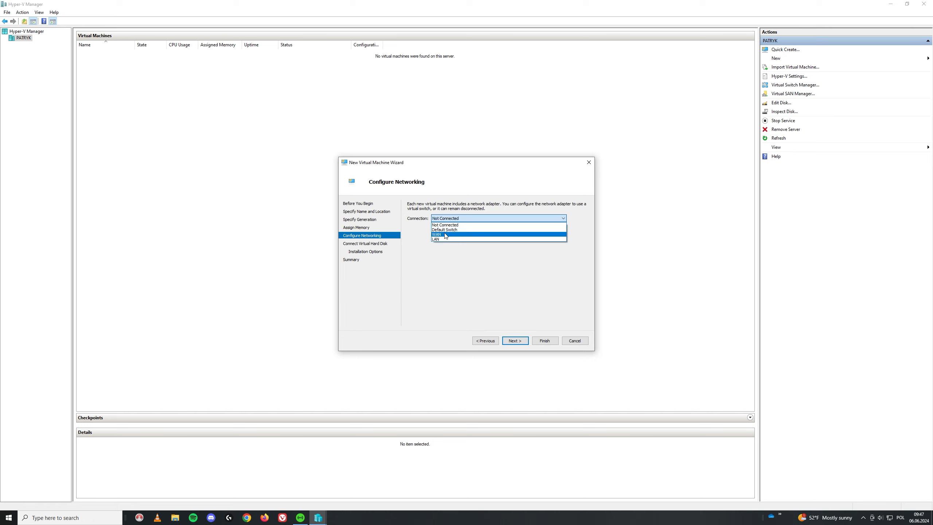
left_click(448, 233)
left_click(516, 339)
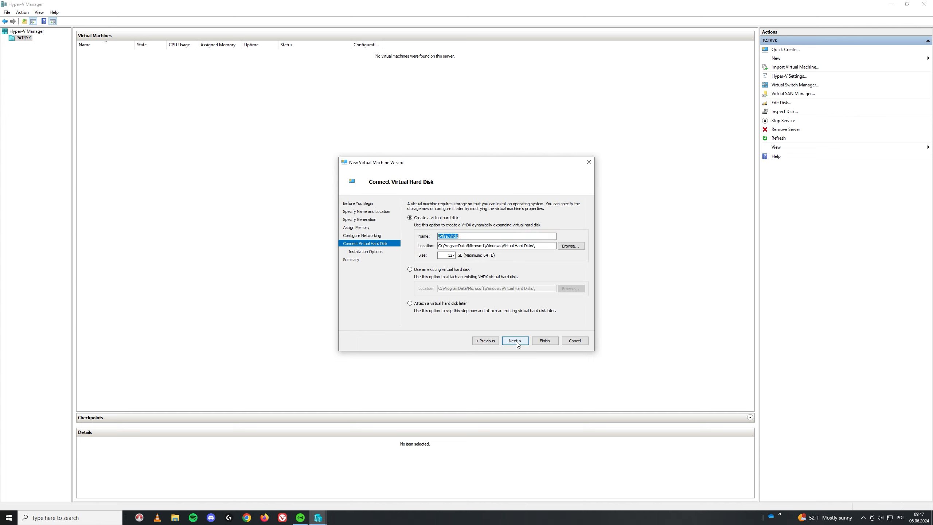
left_click_drag(446, 255, 518, 265)
type("20")
left_click(515, 341)
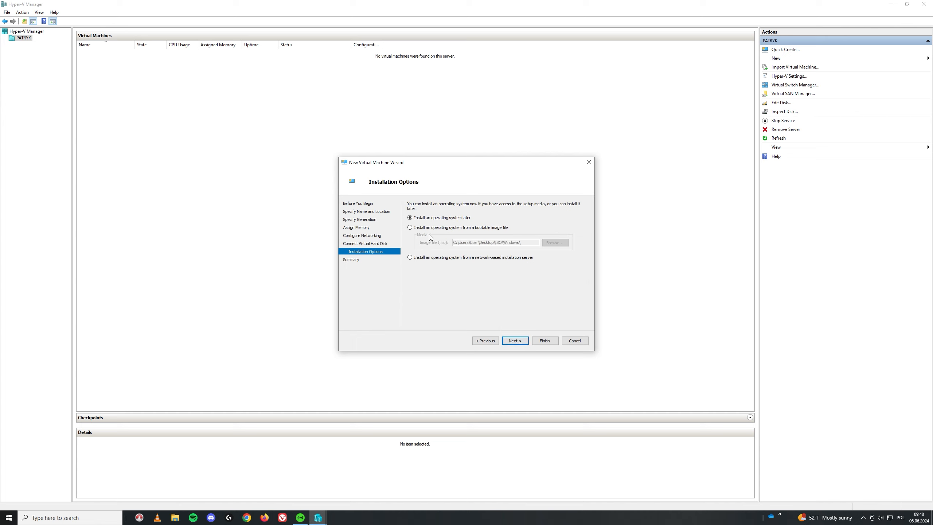
- Set it to install from the IPFire ISO in the Linux folder and finish the wizard
left_click(411, 227)
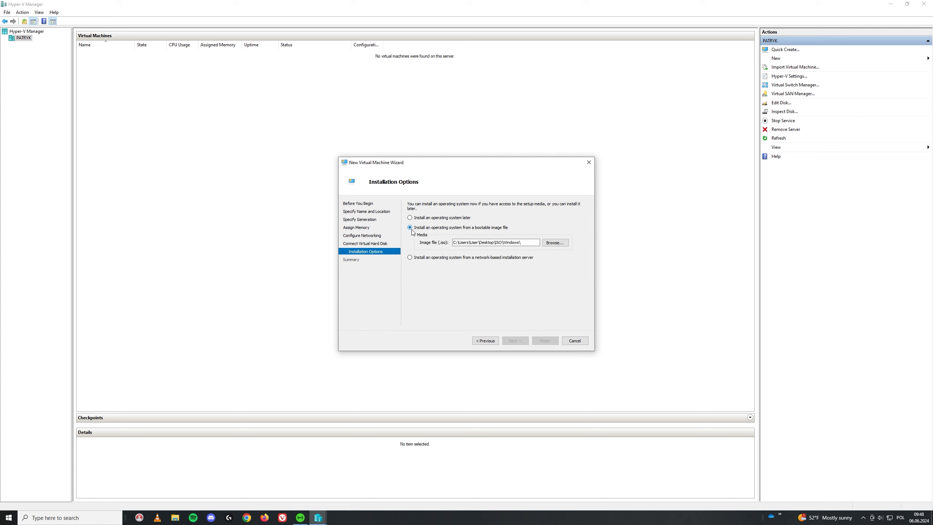
left_click(555, 243)
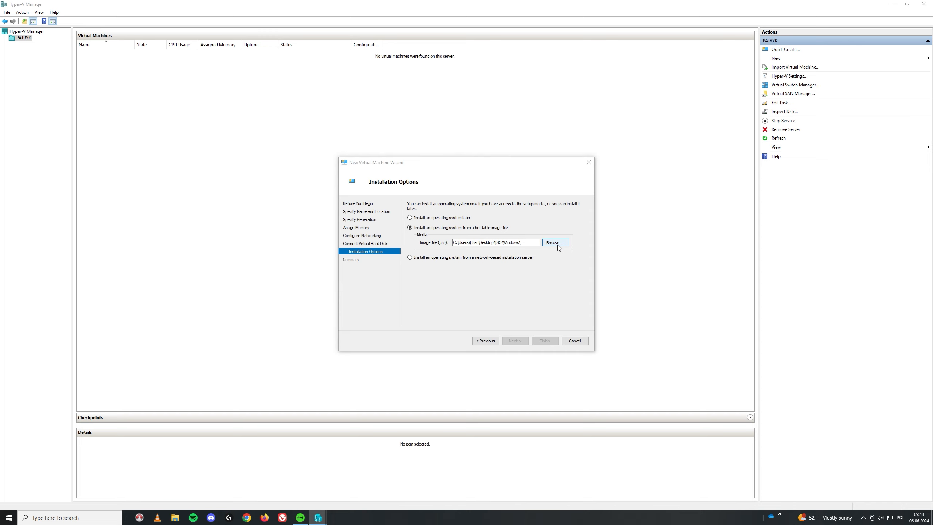
left_click(445, 185)
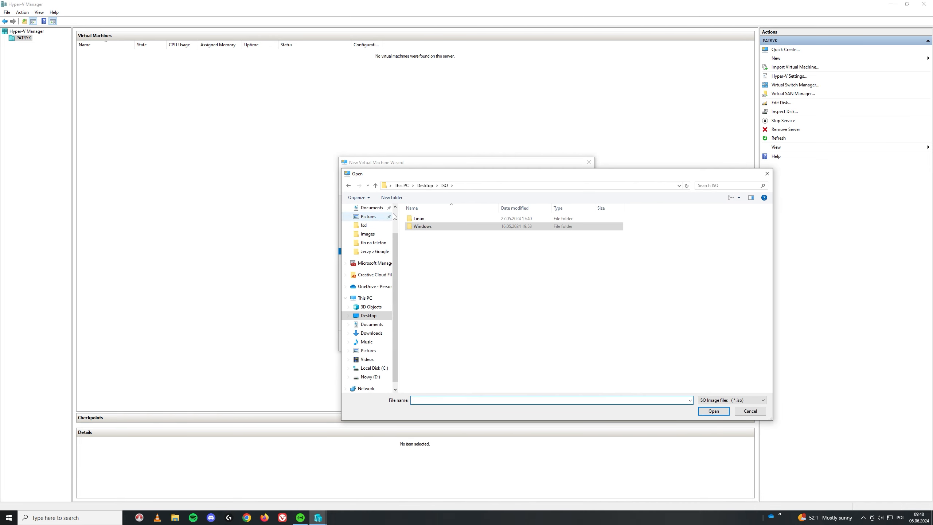
double_click(429, 219)
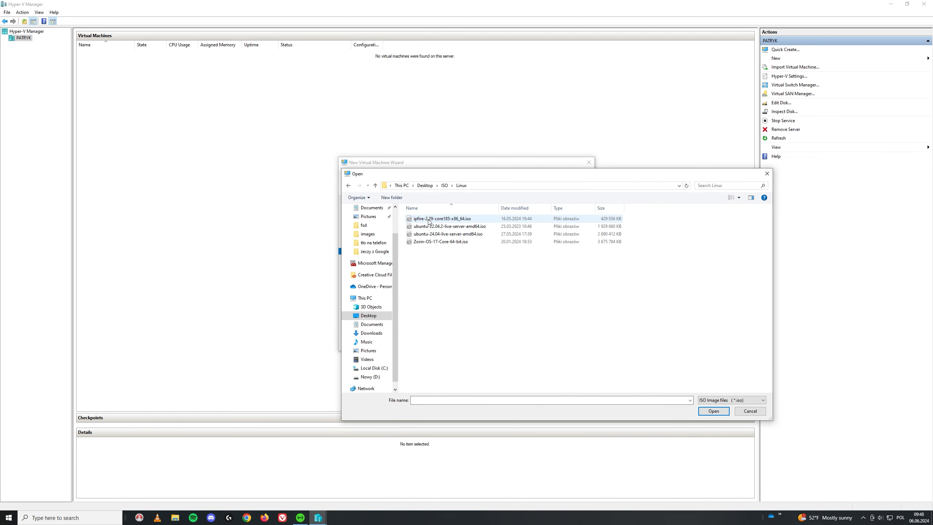
double_click(447, 219)
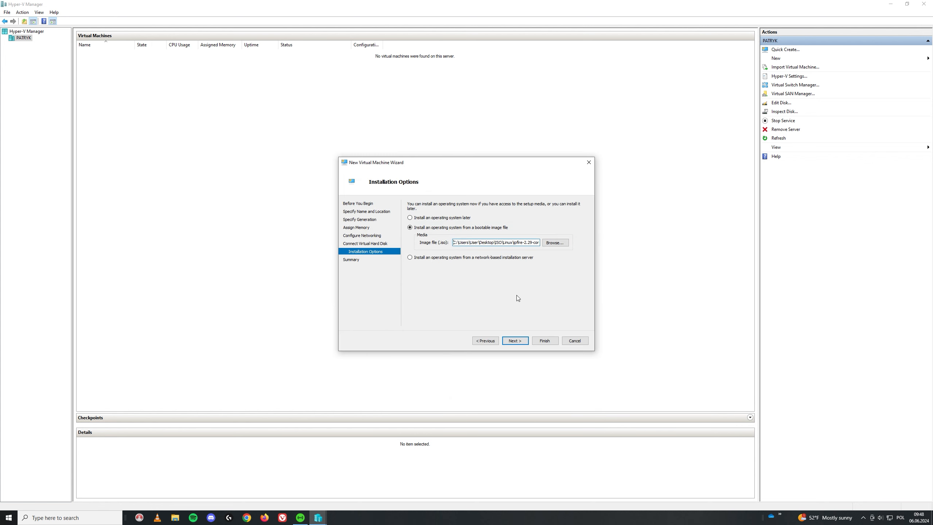
left_click(516, 341)
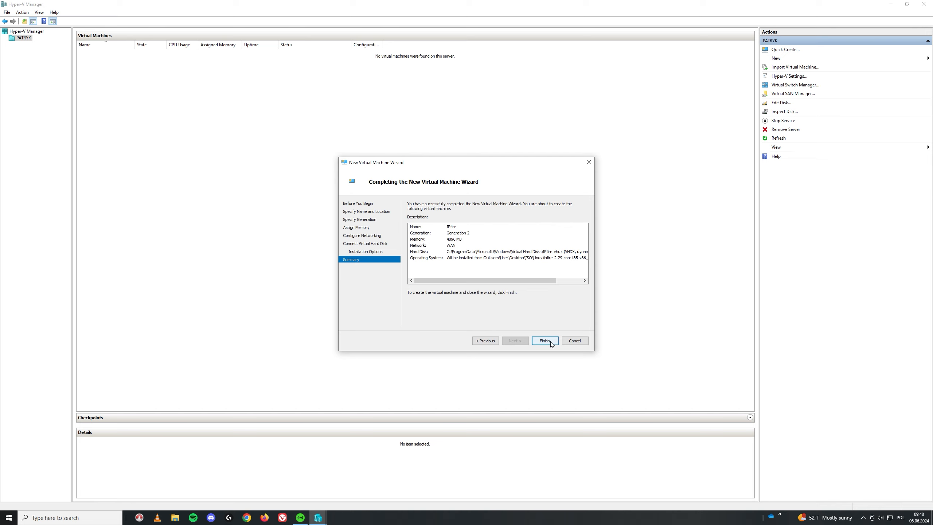
left_click(545, 341)
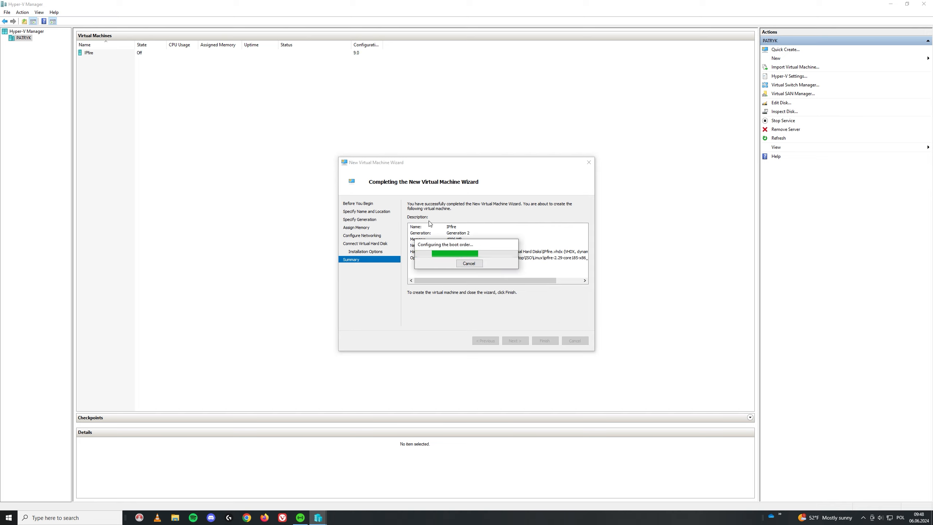
- Disable Secure Boot in the IPfire machine's security settings
right_click(104, 54)
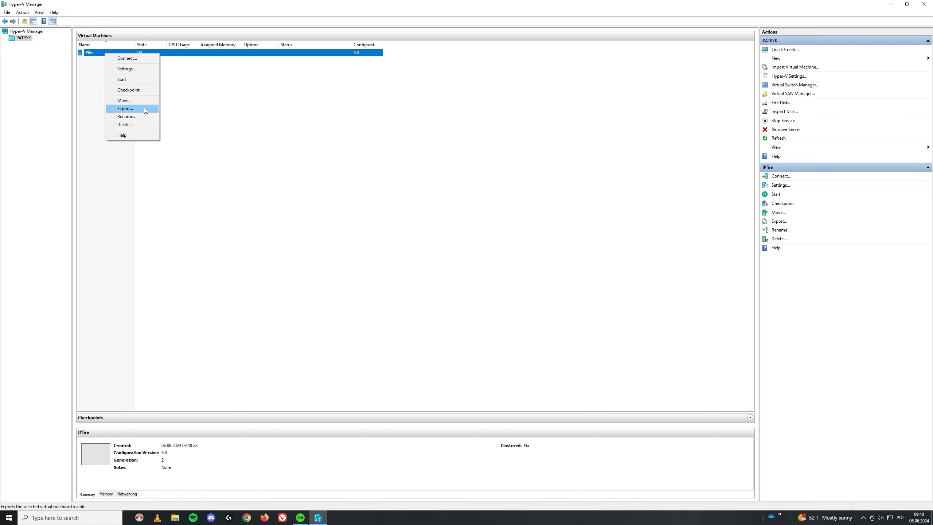
left_click(147, 69)
left_click(389, 185)
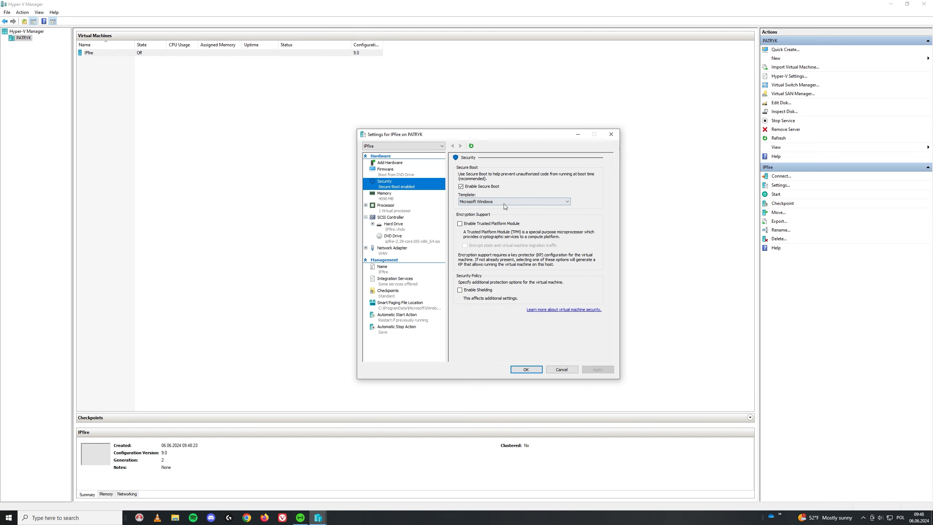
left_click(461, 186)
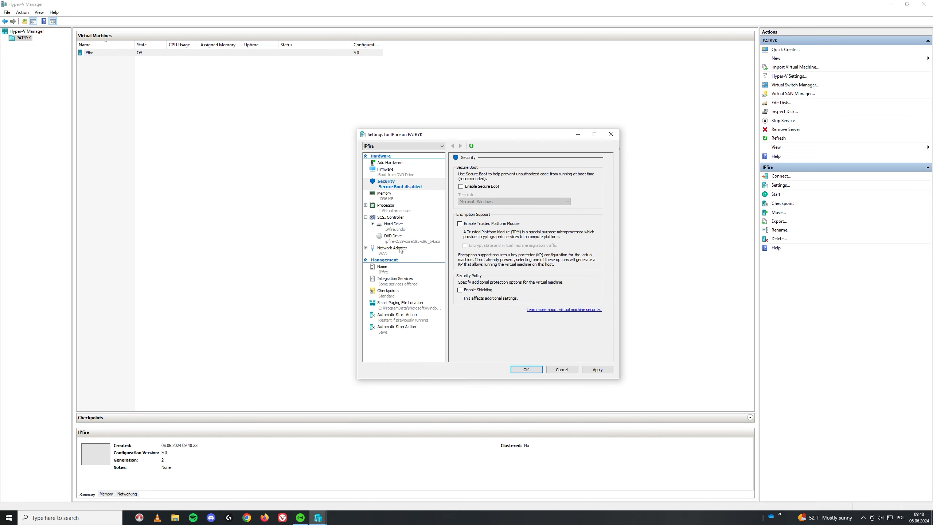
- Add a second network adapter on the LAN switch, apply, and close IPfire's settings
left_click(391, 163)
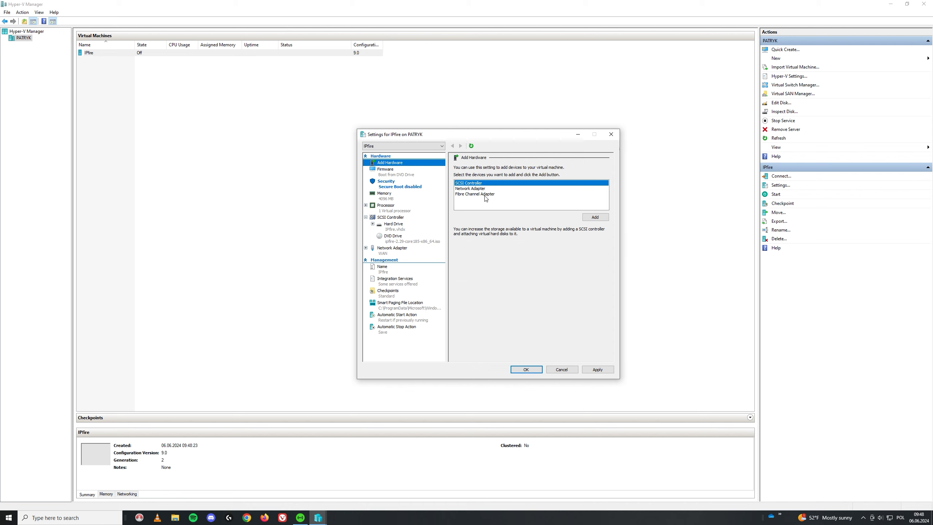
left_click(474, 188)
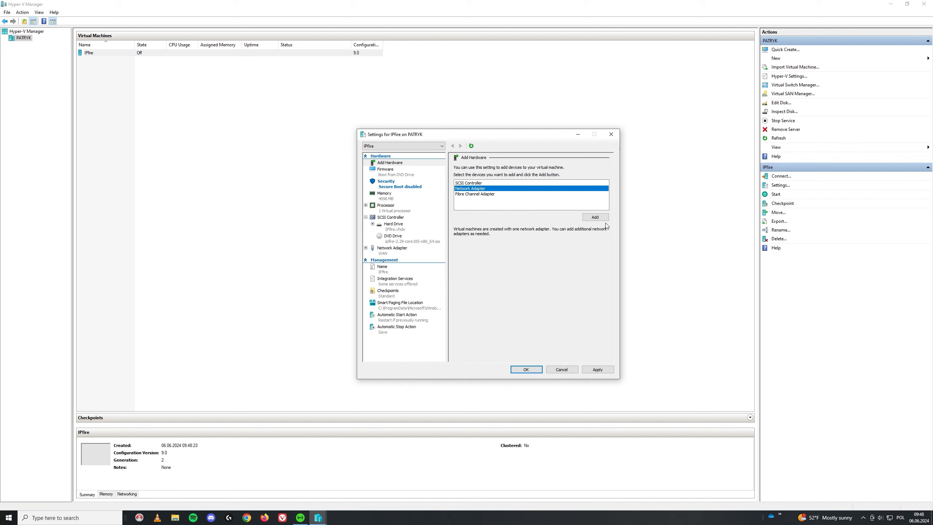
left_click(594, 217)
left_click(492, 181)
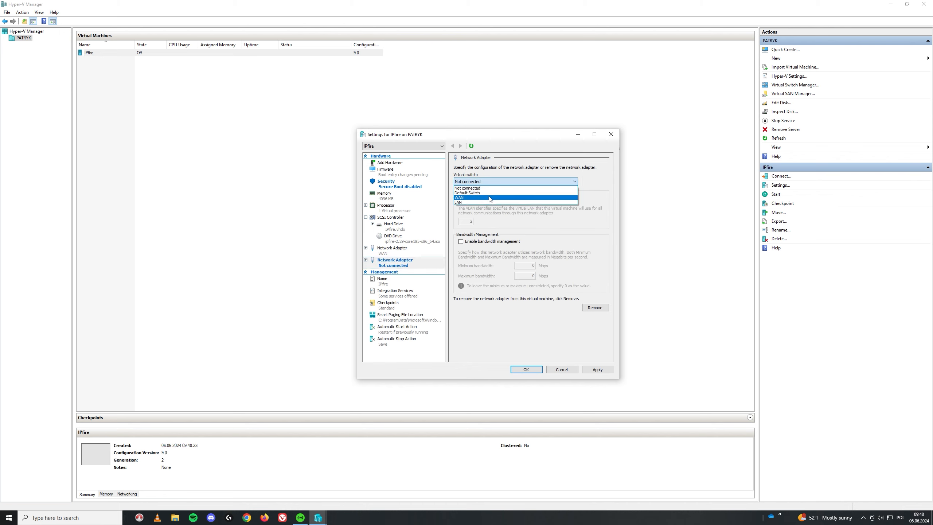
left_click(490, 203)
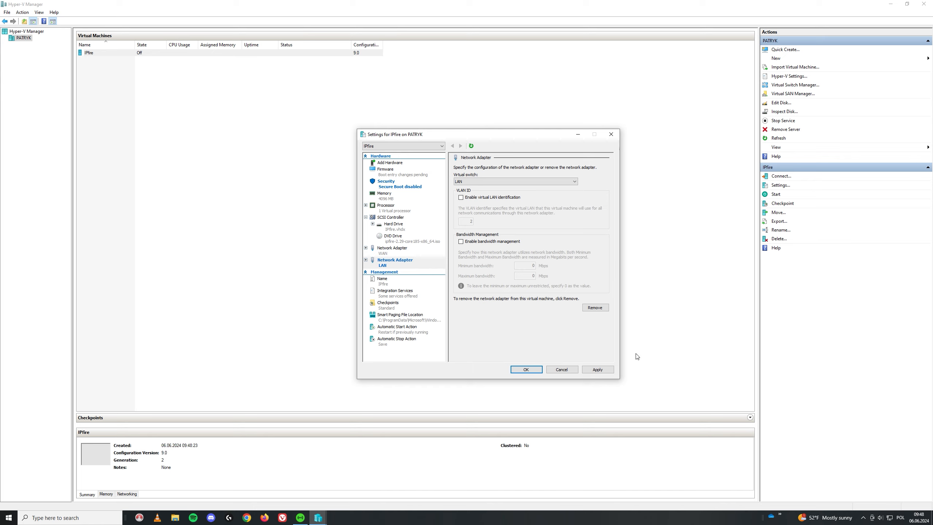
left_click(602, 370)
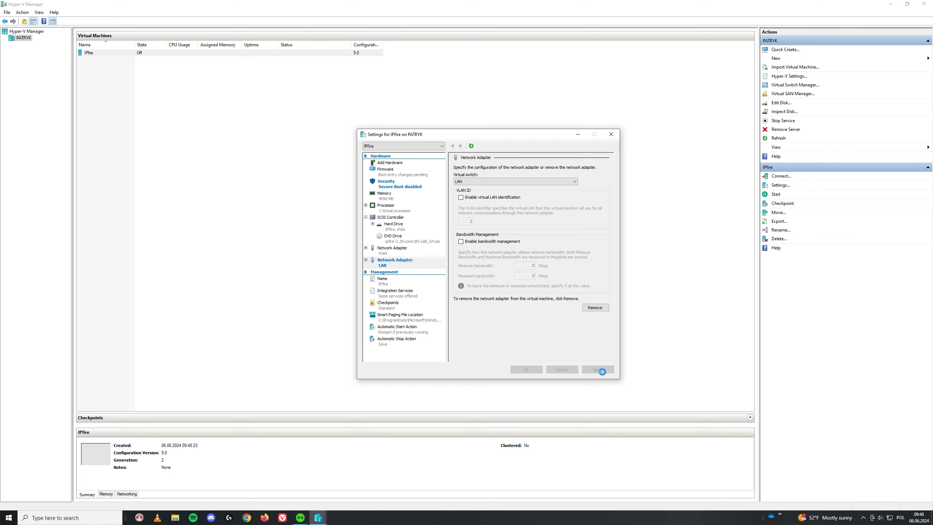
left_click(525, 370)
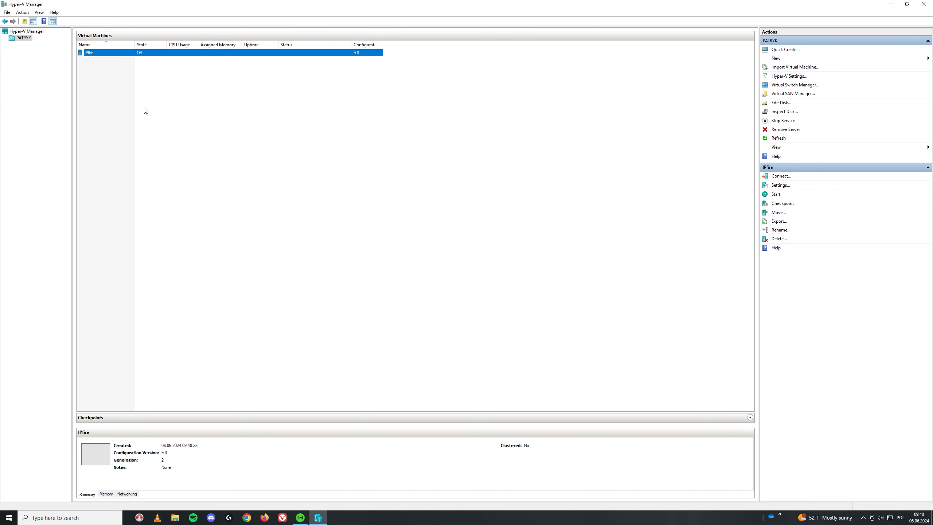
- Connect to and start the IPfire VM, boot the installer, and choose English
double_click(115, 53)
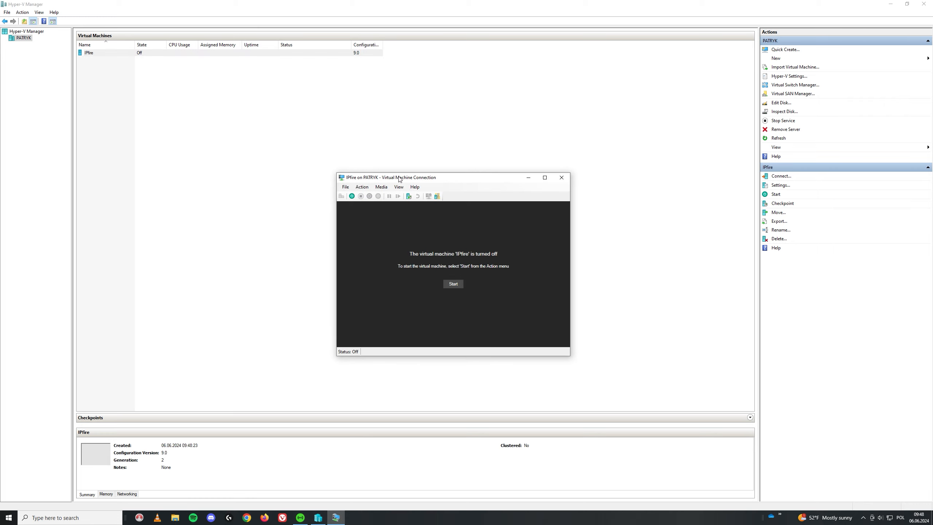
left_click(452, 285)
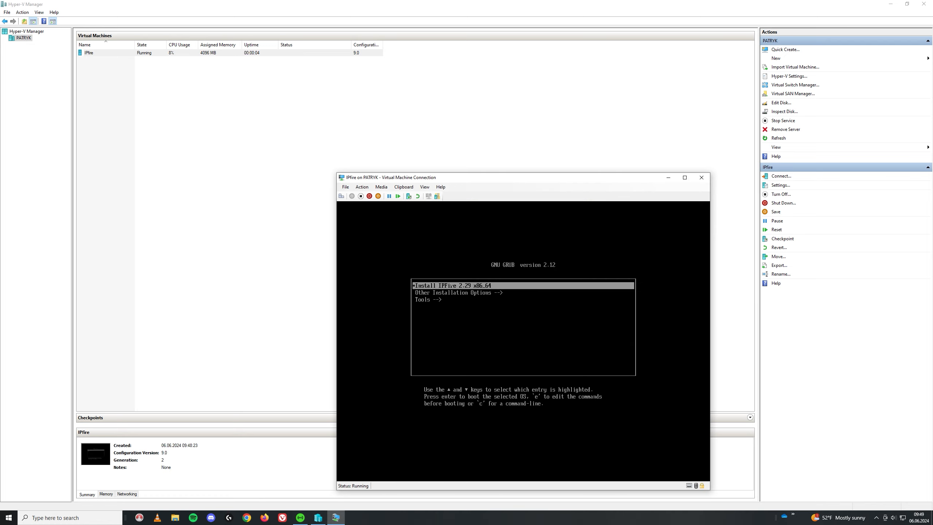
key("Return")
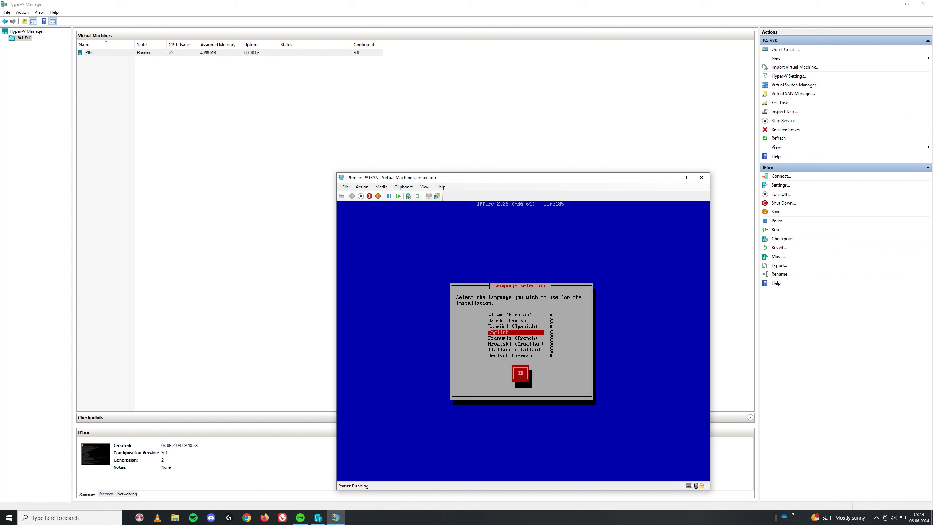
key("Return")
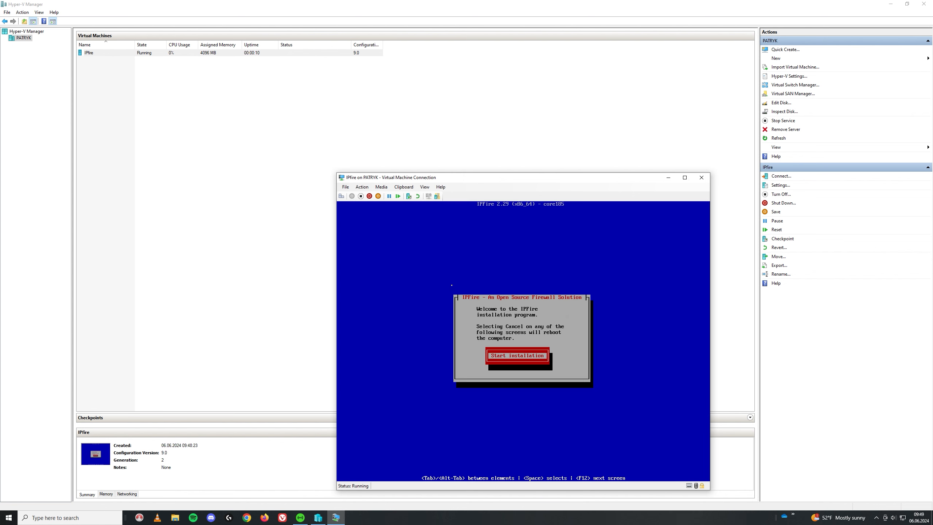
key("Return")
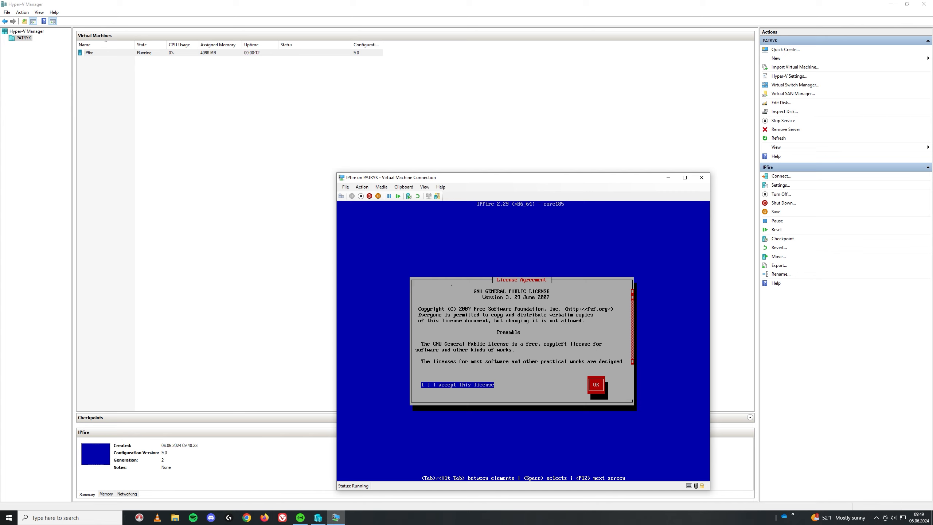
- Accept the license, wipe the 20 GB disk, and install IPFire onto ext4
key("space")
key("Tab")
key("Return")
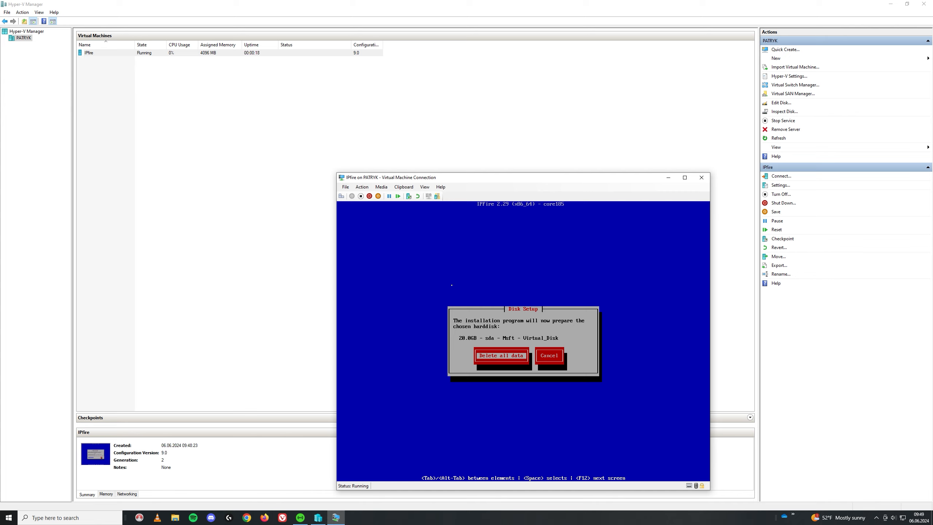
key("Return")
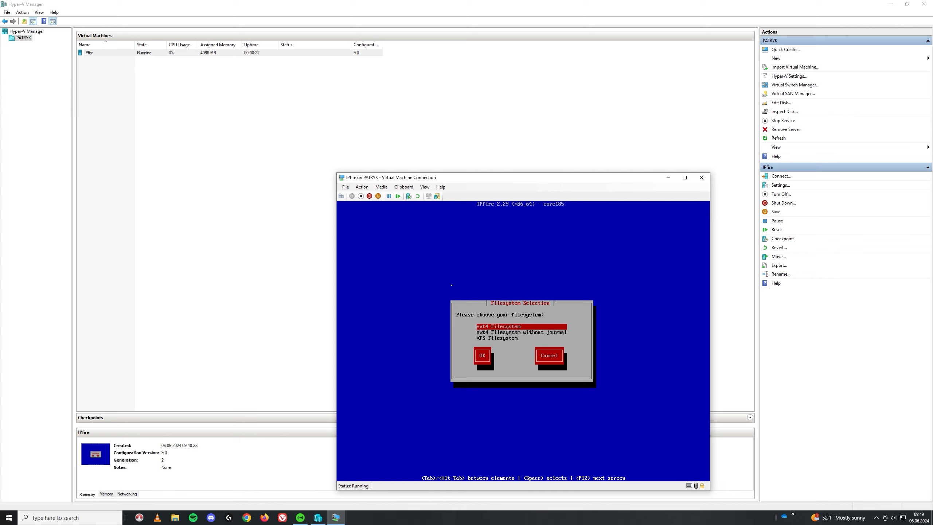
key("Return")
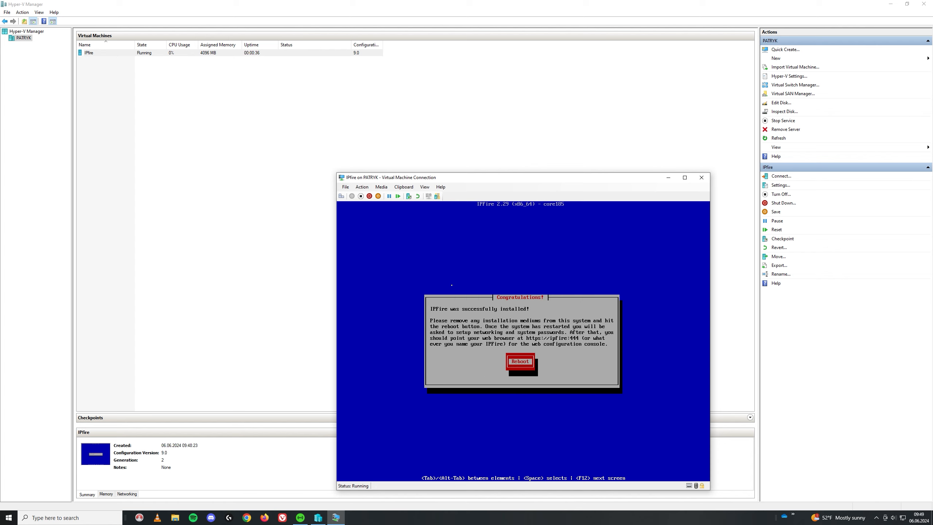
- Reboot into the installed IPFire and select the pl keyboard mapping
key("Return")
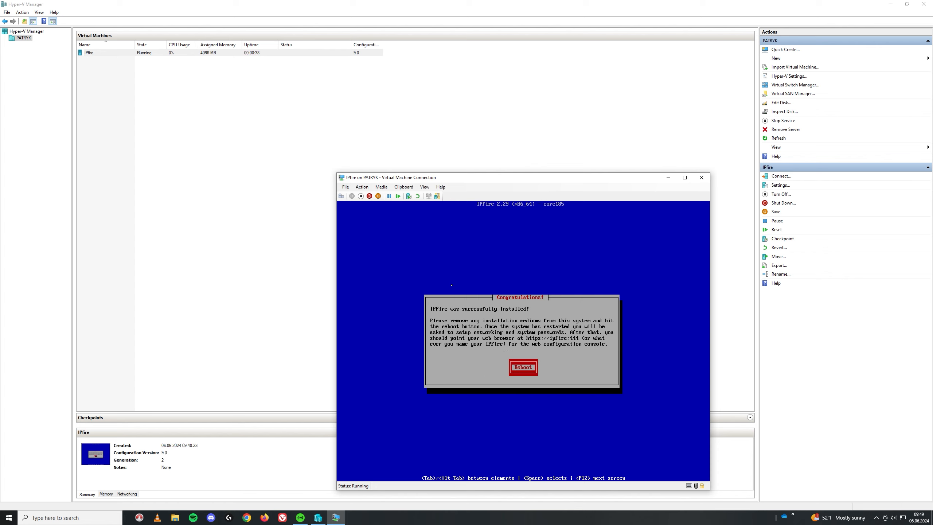
key("Return")
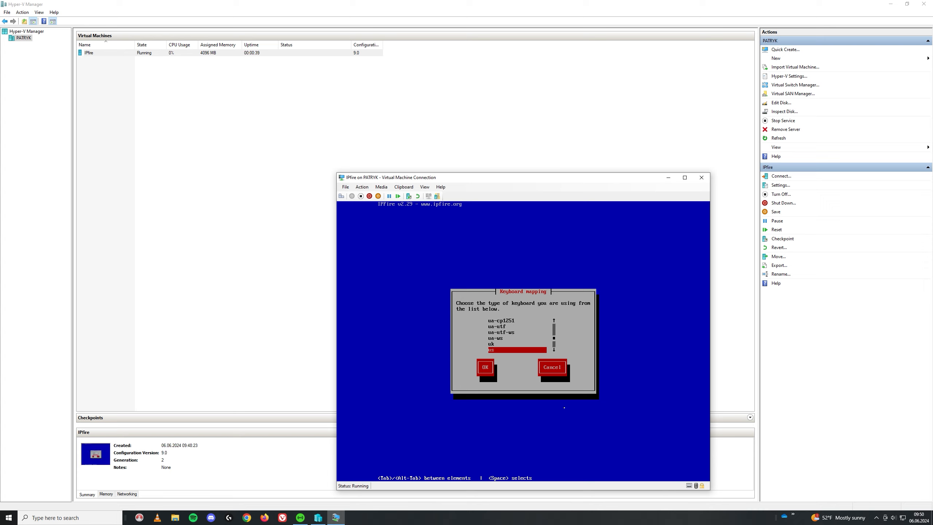
key("p")
key("Down")
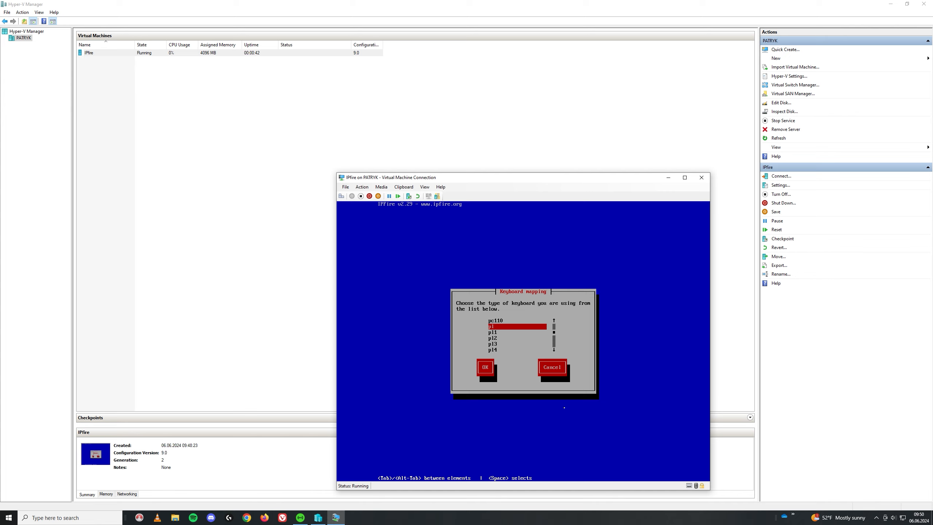
key("Return")
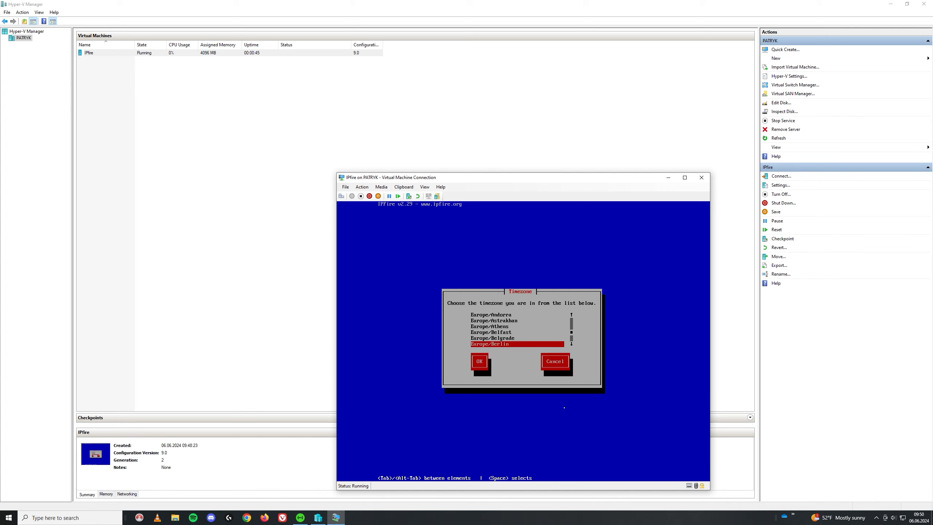
- Scroll the timezone list to Europe/Bratislava and confirm it
key("Up")
key("Up")
key("Up")
key("Up")
key("Up")
key("Up")
key("Up")
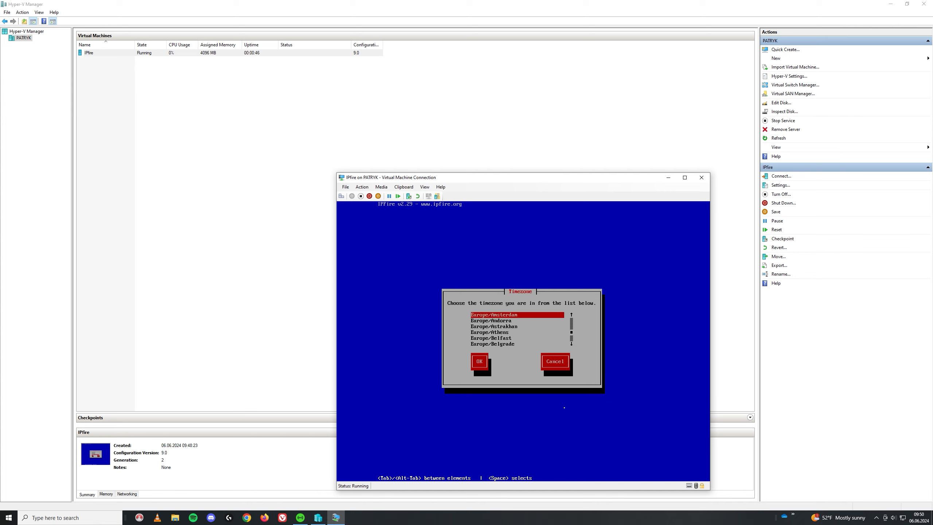
key("Down")
key("Down")
key("Down")
key("Down")
key("Down")
key("Down")
key("Down")
key("Down")
key("Down")
key("Down")
key("Down")
key("Down")
key("Down")
key("Down")
key("Down")
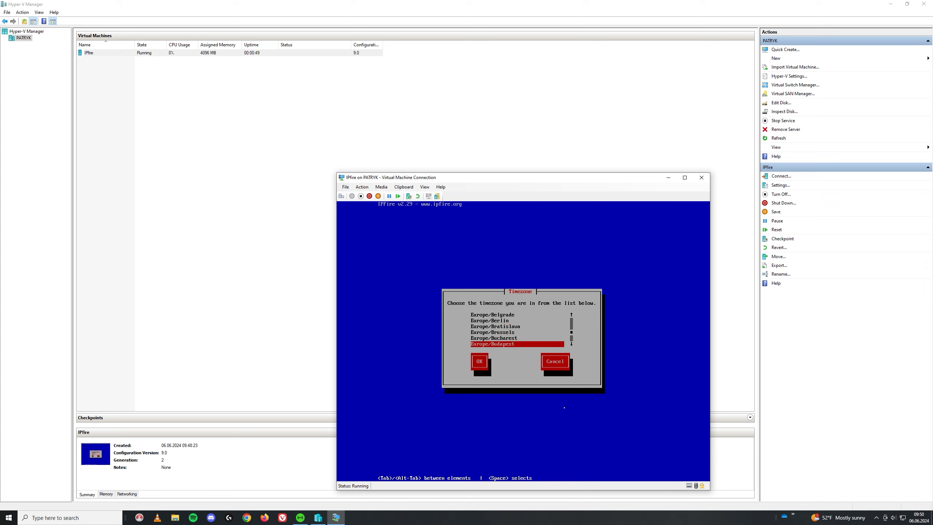
key("Down")
key("Down")
key("Down")
key("Down")
key("Down")
key("Down")
key("Up")
key("Up")
key("Up")
key("Up")
key("Up")
key("Up")
key("Up")
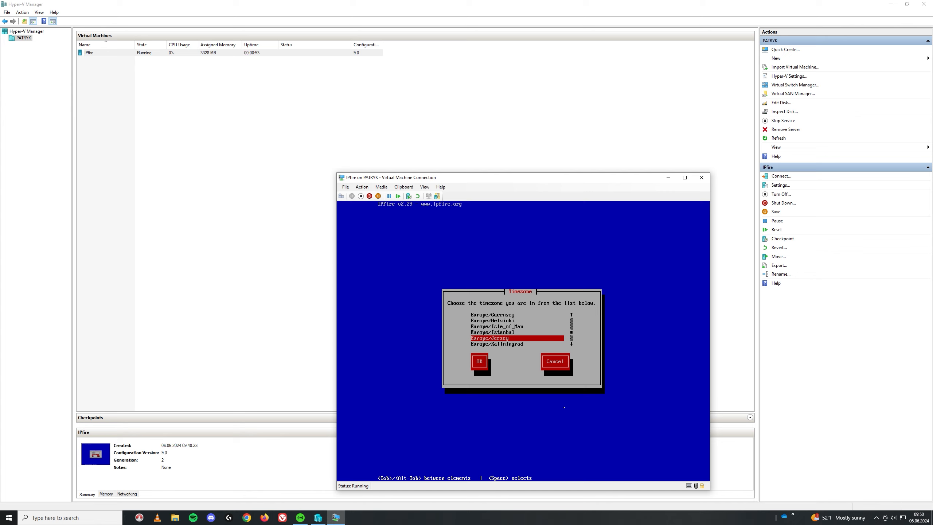
key("Up")
key("Up")
key("Up")
key("Up")
key("Up")
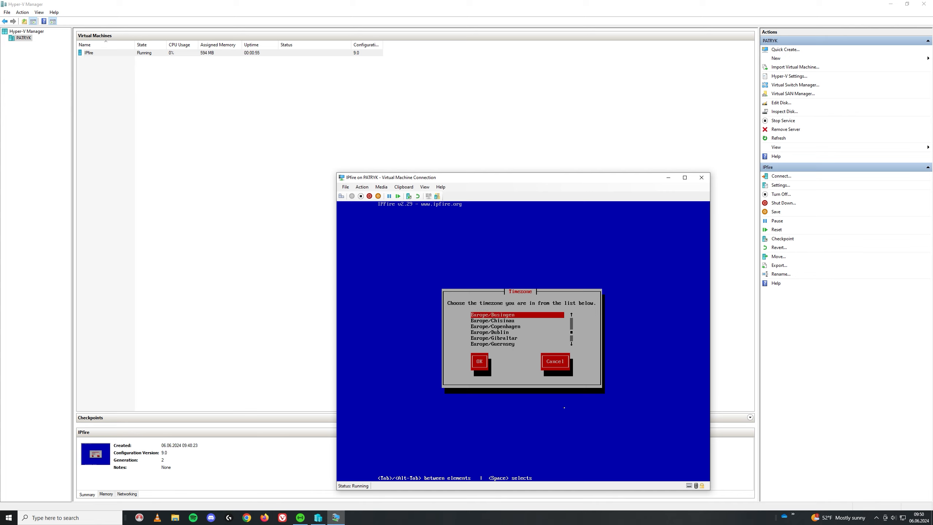
key("Up")
key("Down")
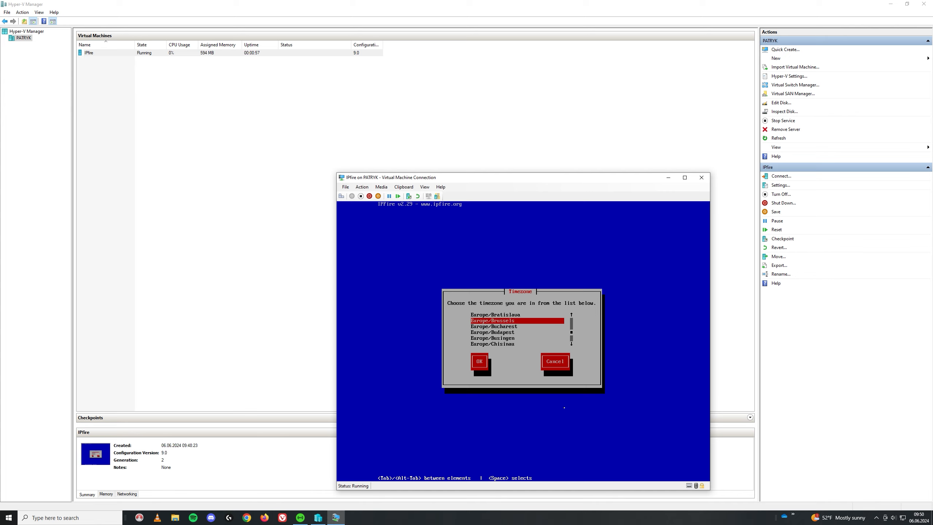
key("Up")
key("Up")
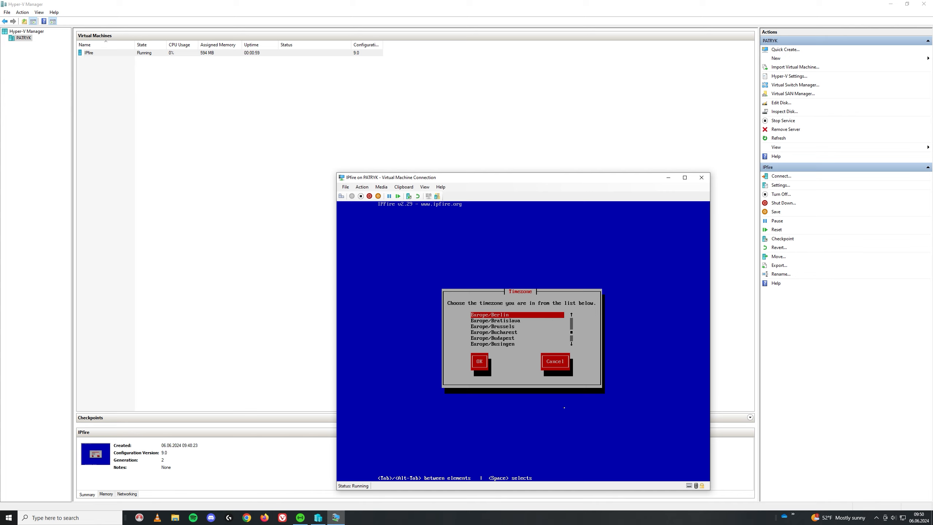
key("Down")
key("Return")
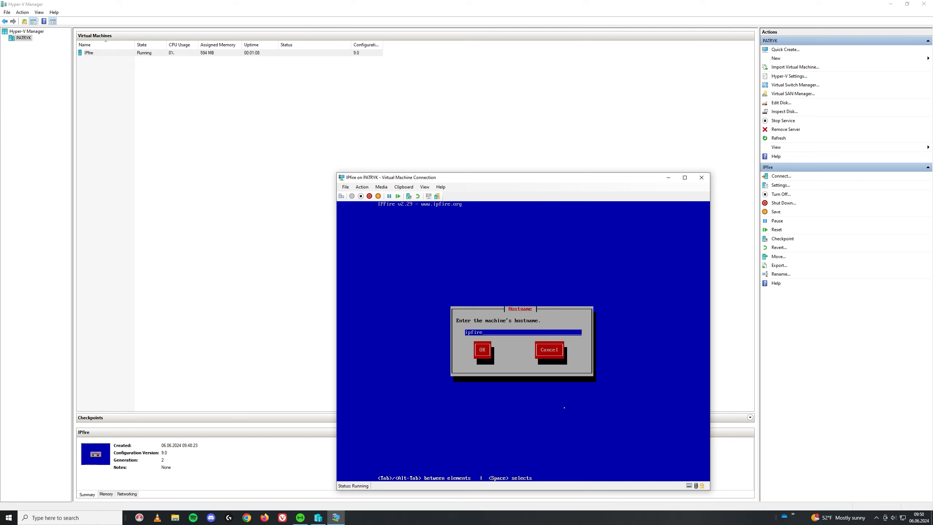
- Keep ipfire as the hostname and replace localdomain with a custom domain name
key("Tab")
key("Return")
key("BackSpace")
key("BackSpace")
key("BackSpace")
key("BackSpace")
key("BackSpace")
key("BackSpace")
key("BackSpace")
key("BackSpace")
key("BackSpace")
key("BackSpace")
type("t")
key("Tab")
key("Return")
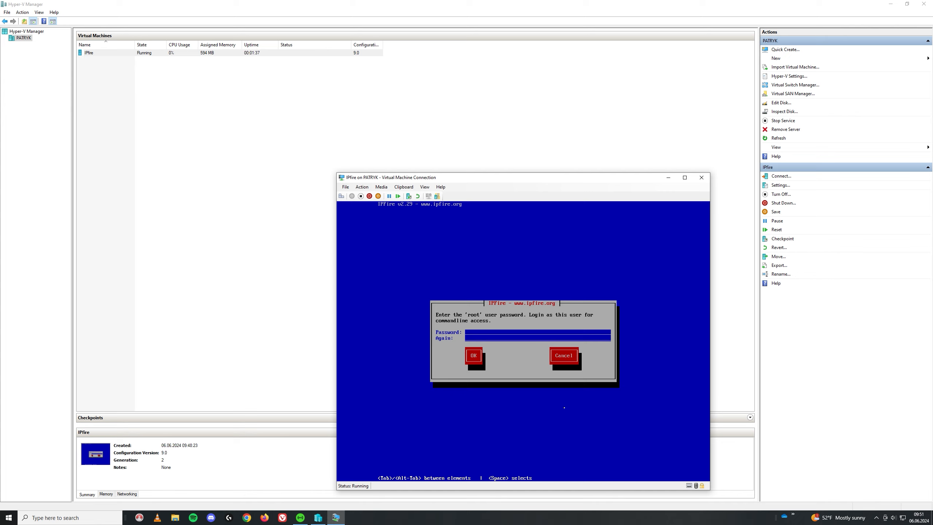
- Enter and confirm the root and admin passwords
key("Tab")
key("Return")
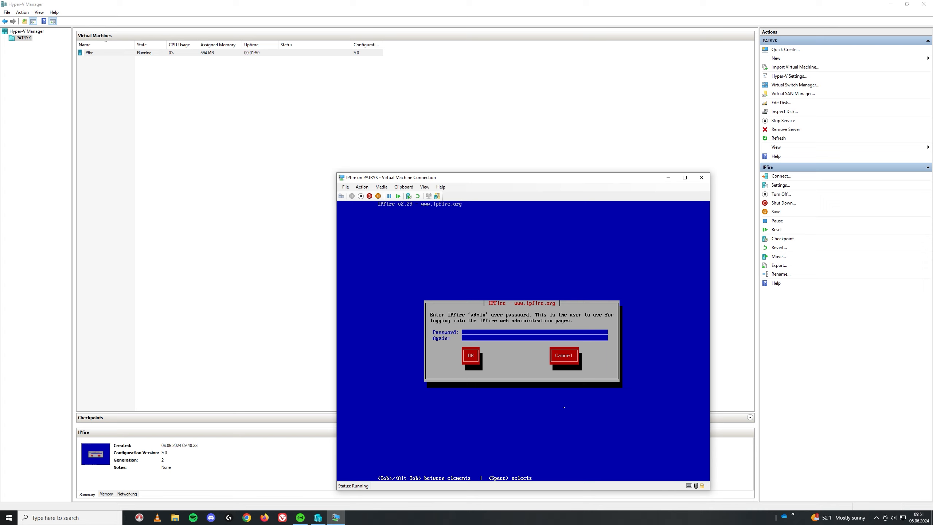
key("Tab")
key("Return")
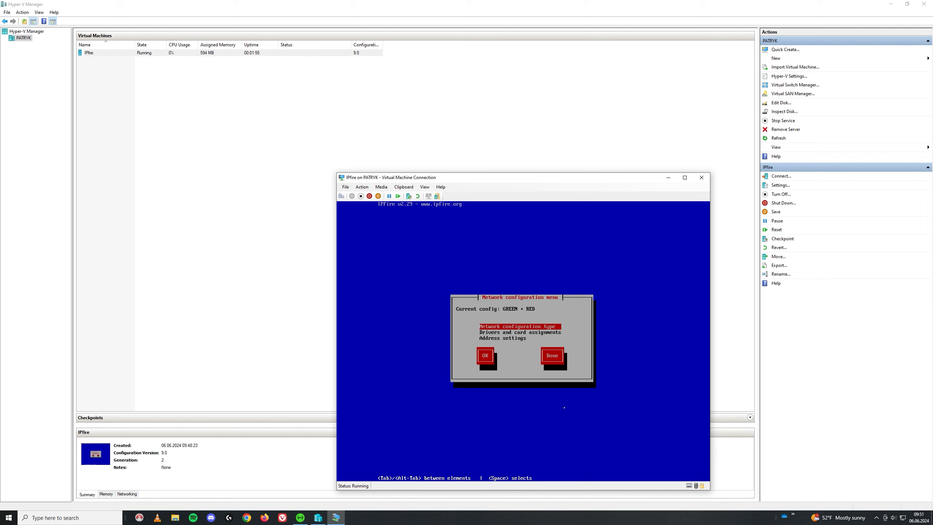
- Keep GREEN + RED as the network configuration type and go to card assignments
key("Return")
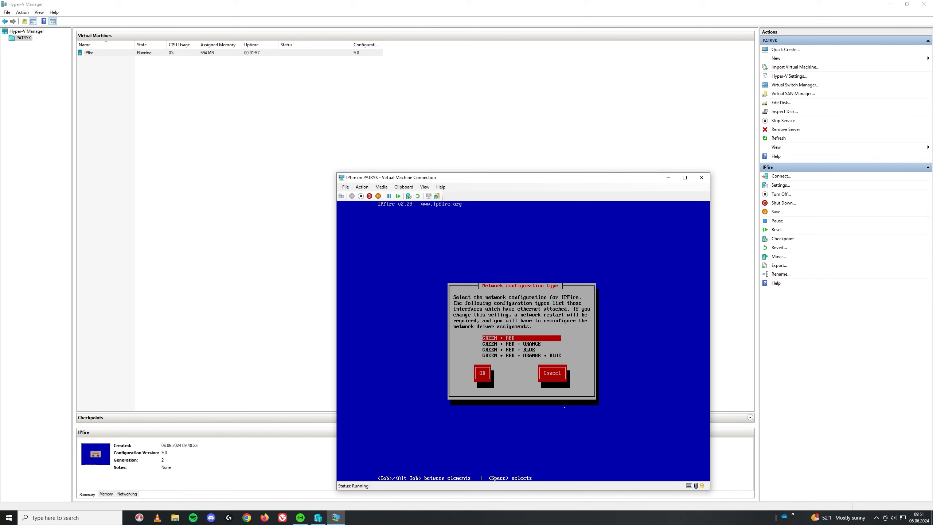
key("Down")
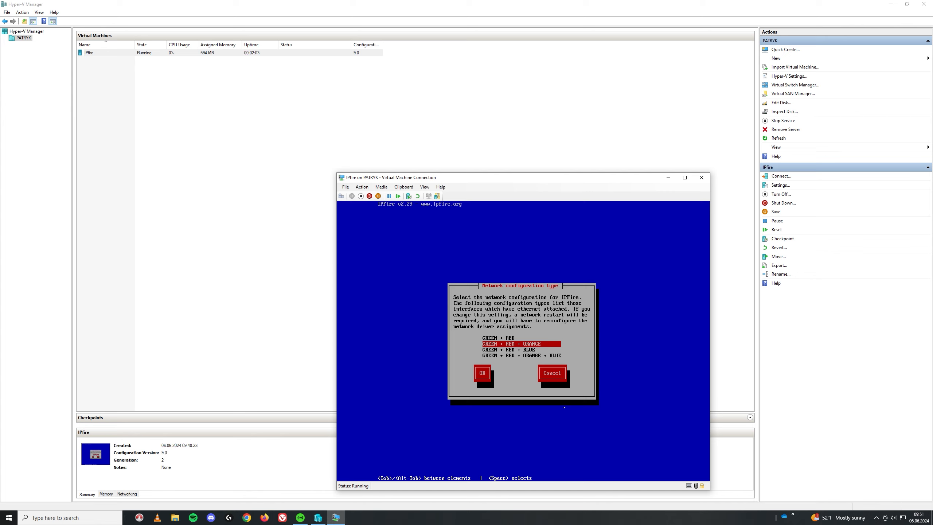
key("Up")
key("Return")
key("Down")
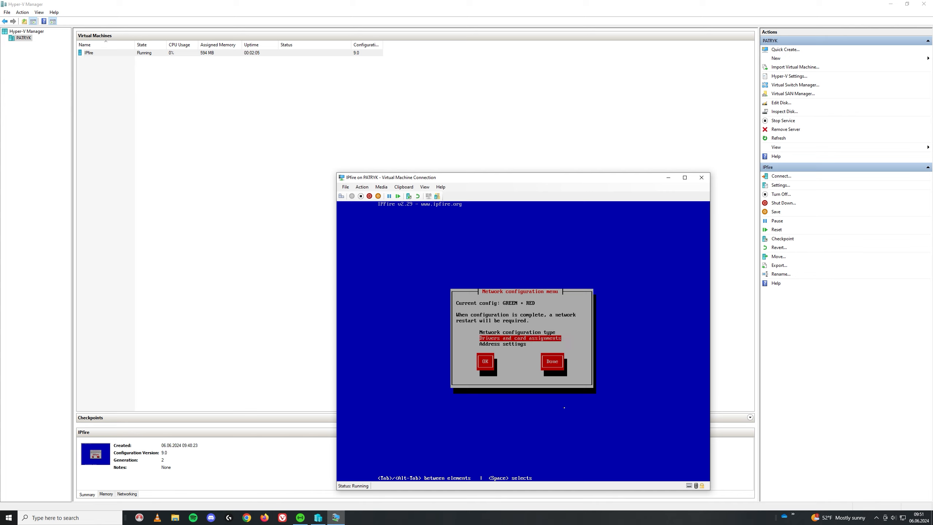
key("Return")
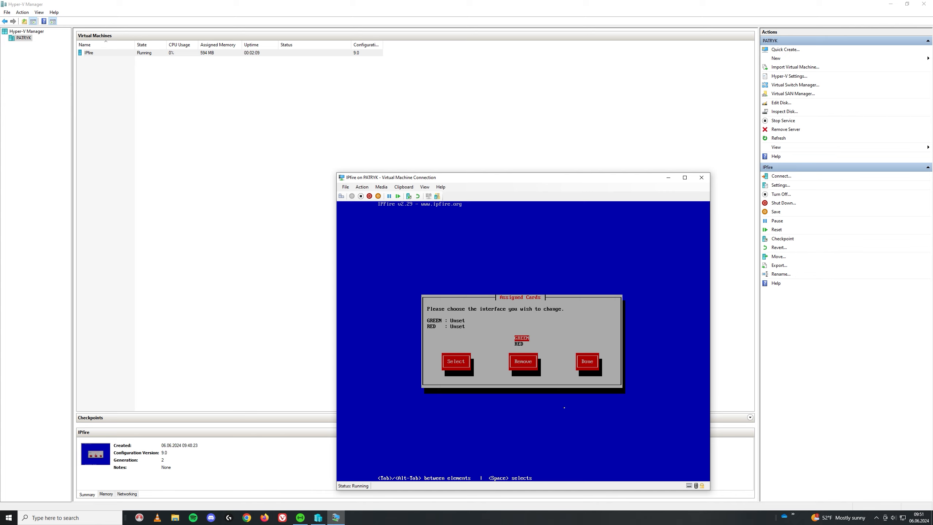
- Assign the second hv_netvsc card to GREEN and the remaining card to RED
key("Return")
key("Down")
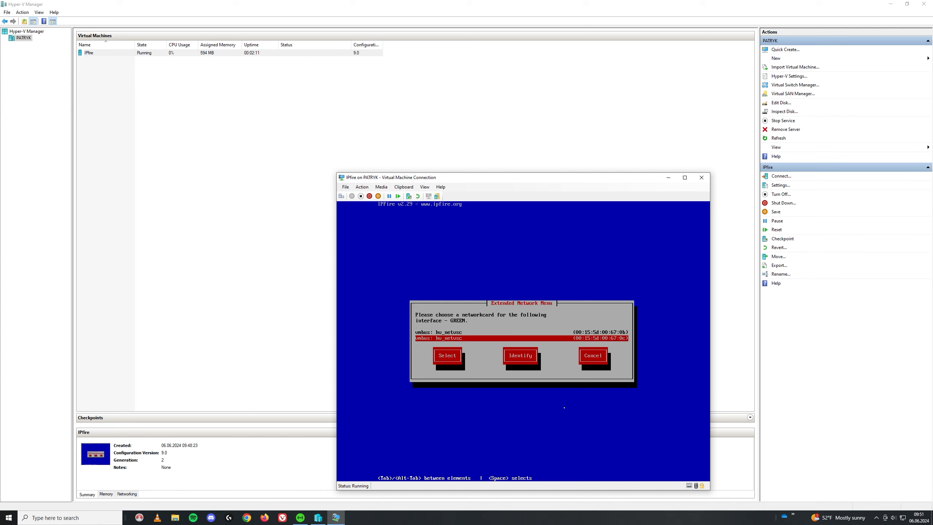
key("Return")
key("Down")
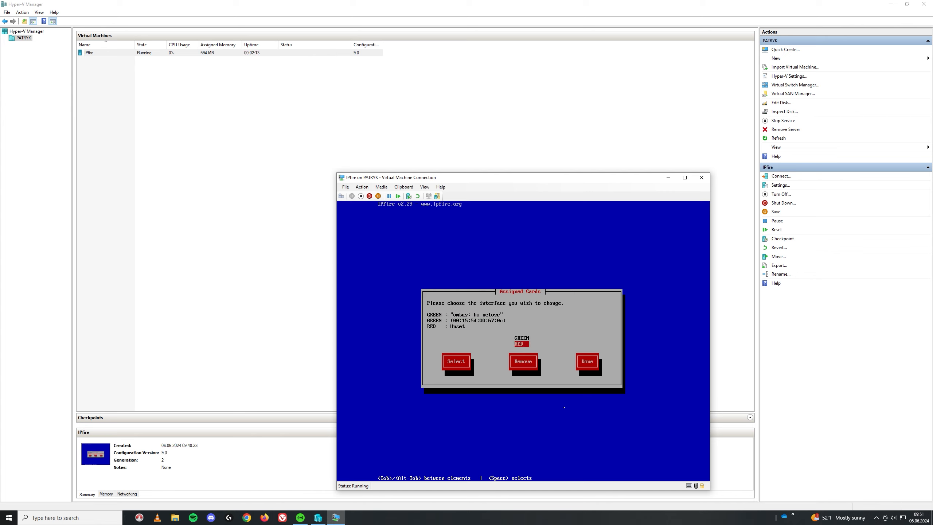
key("Return")
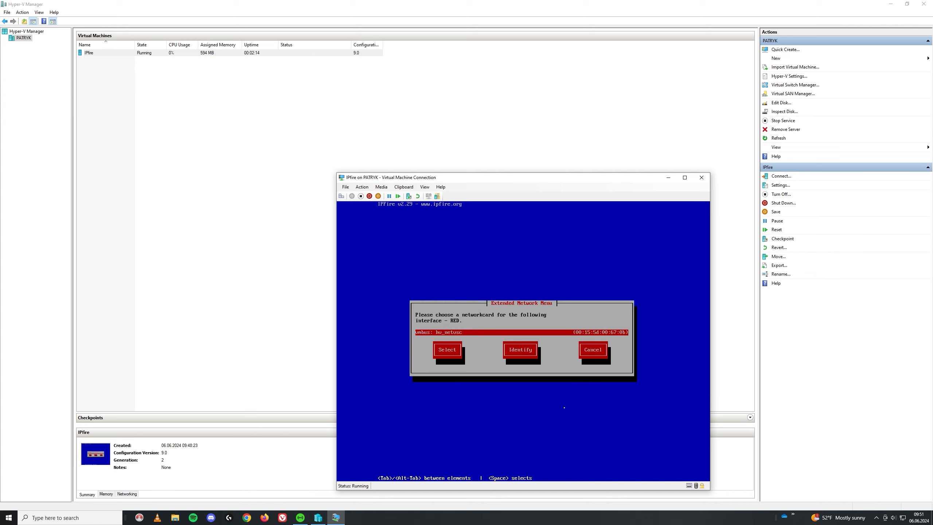
key("Return")
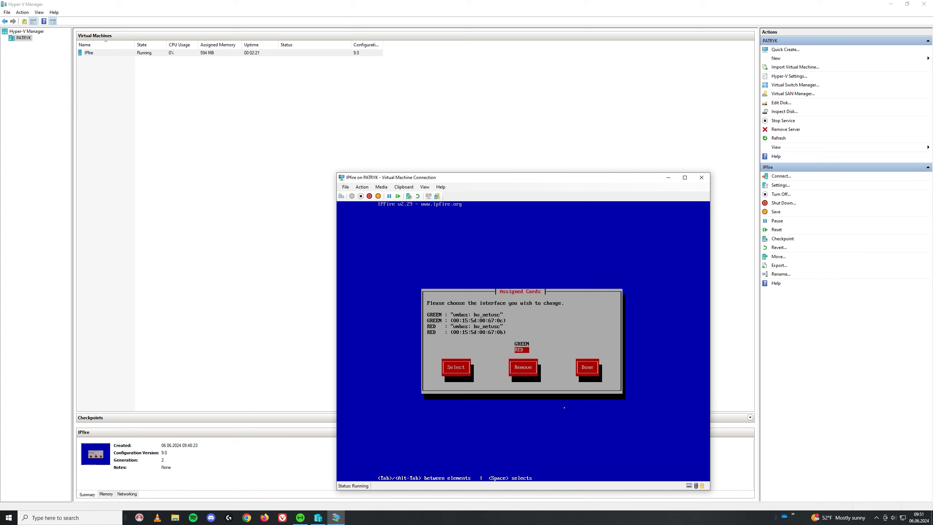
key("Return")
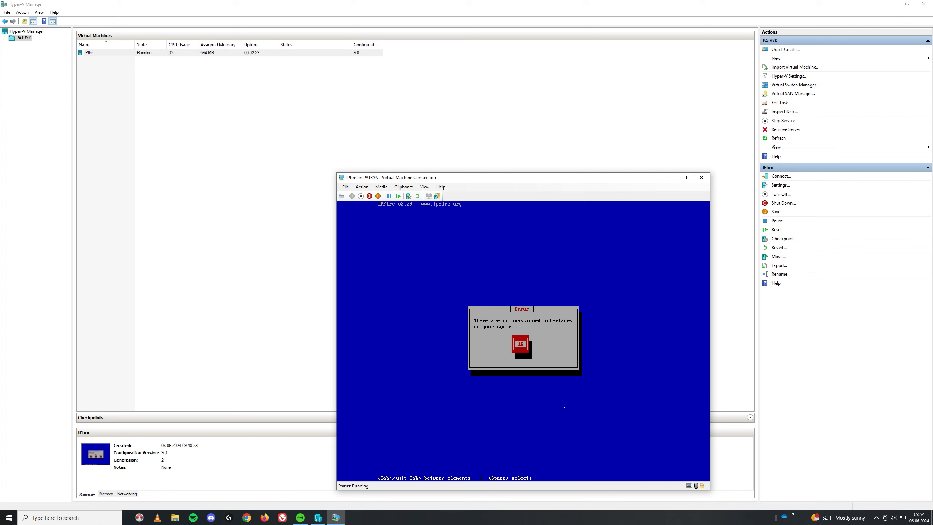
key("Return")
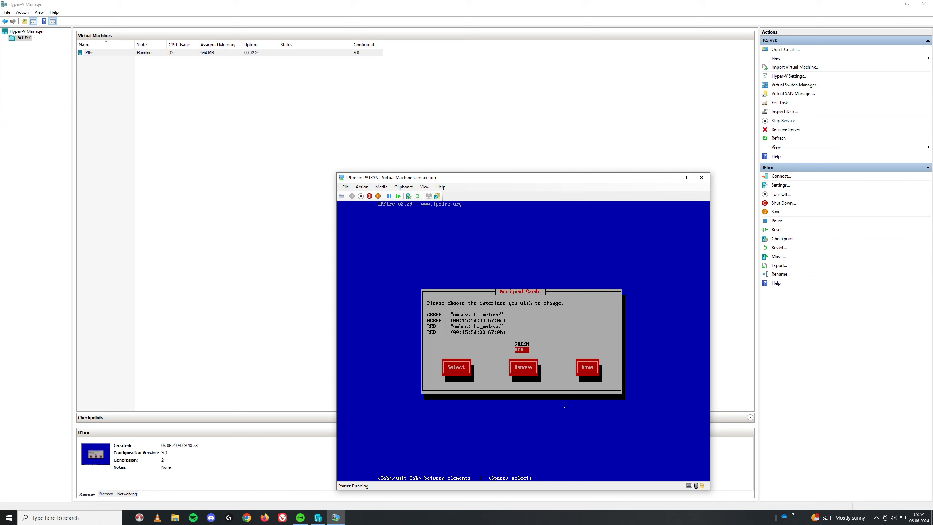
key("Tab")
key("Tab")
key("Tab")
- Give the GREEN interface address 192.168.100.1 with mask 255.255.255.0
key("Return")
key("Down")
key("Return")
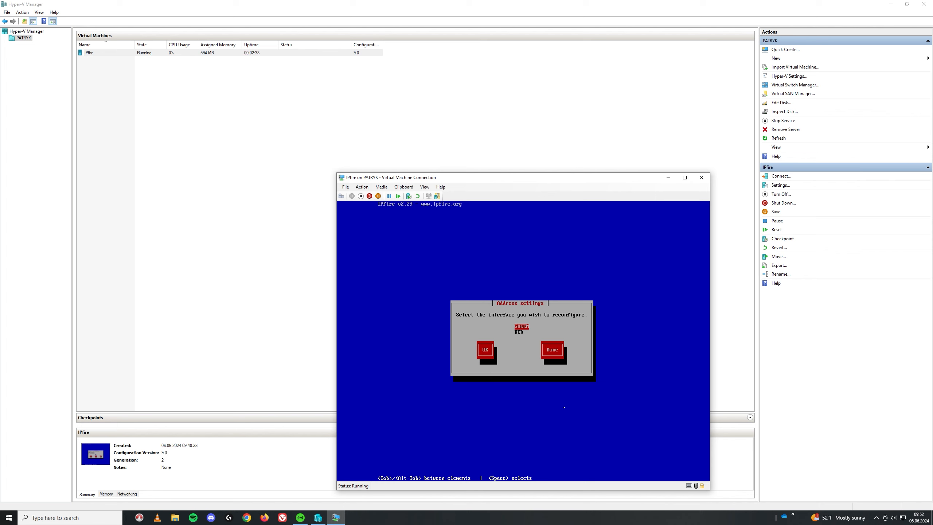
key("Return")
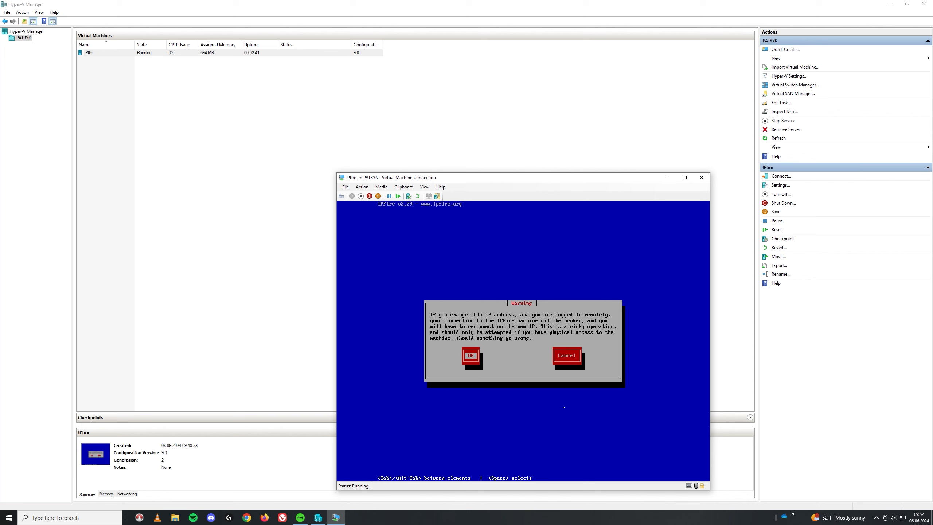
key("Return")
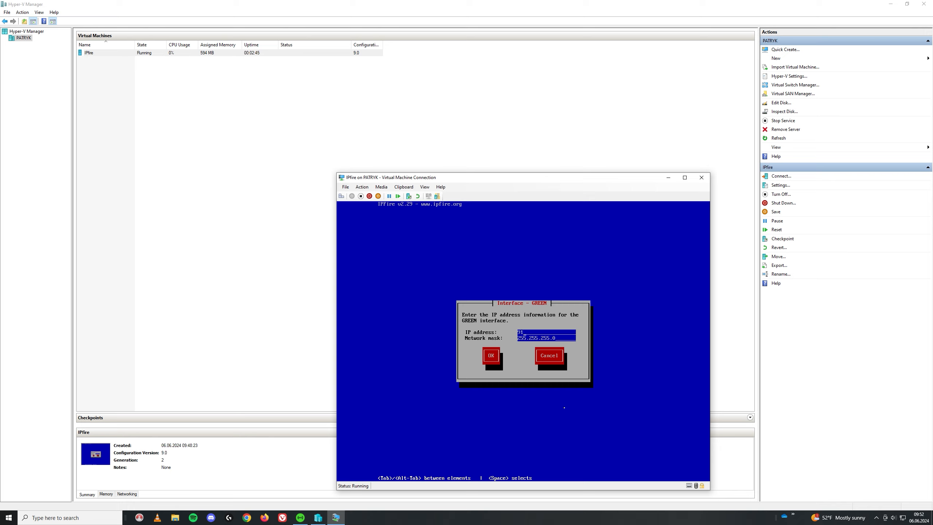
type("192.168.100.1")
key("Tab")
key("Return")
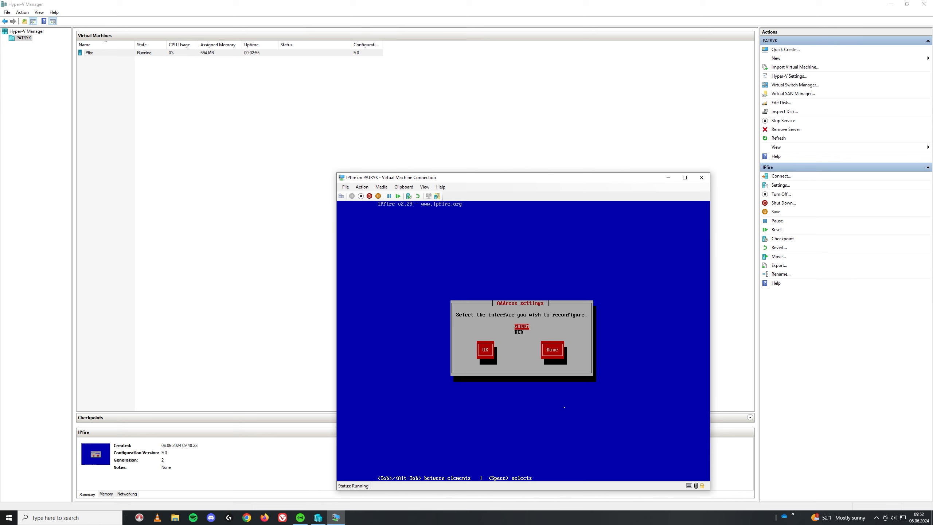
- Set the RED interface to DHCP and finish networking to reach DHCP server configuration
key("Down")
key("Return")
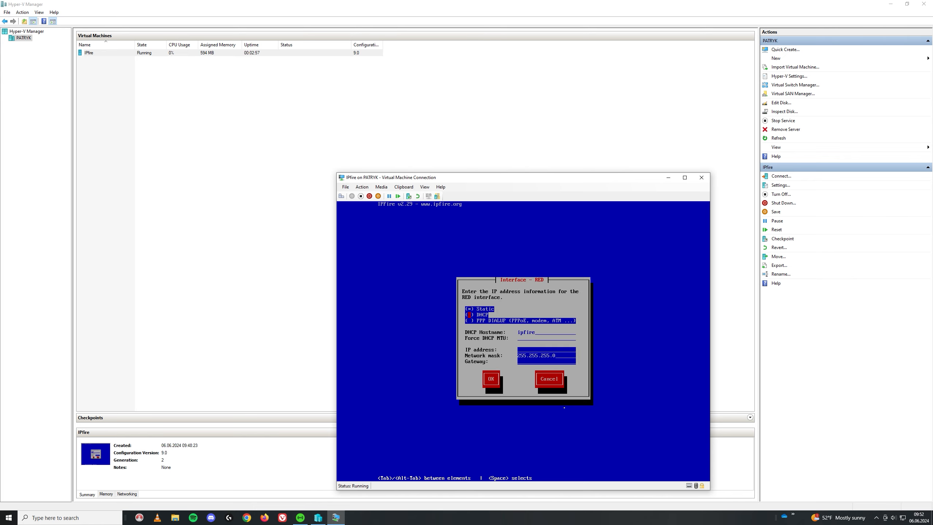
key("space")
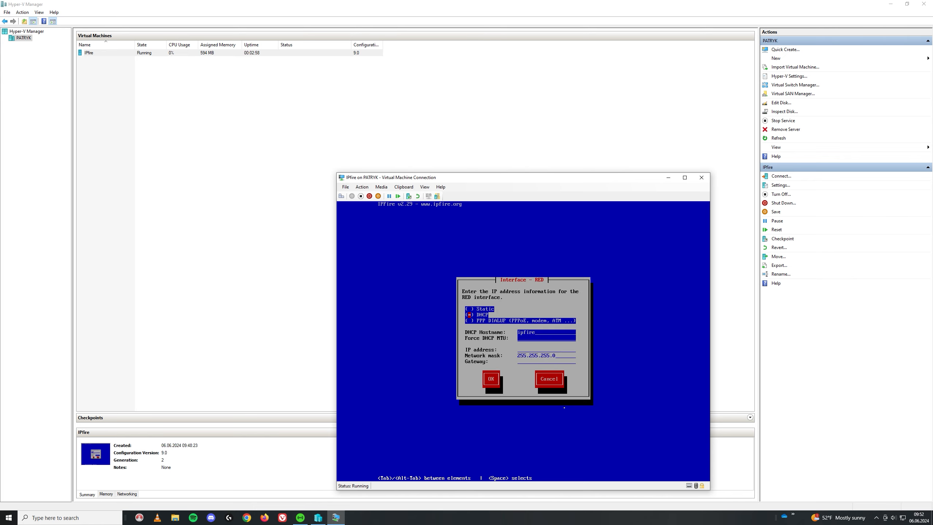
key("Down")
key("Tab")
key("Return")
key("Tab")
key("Tab")
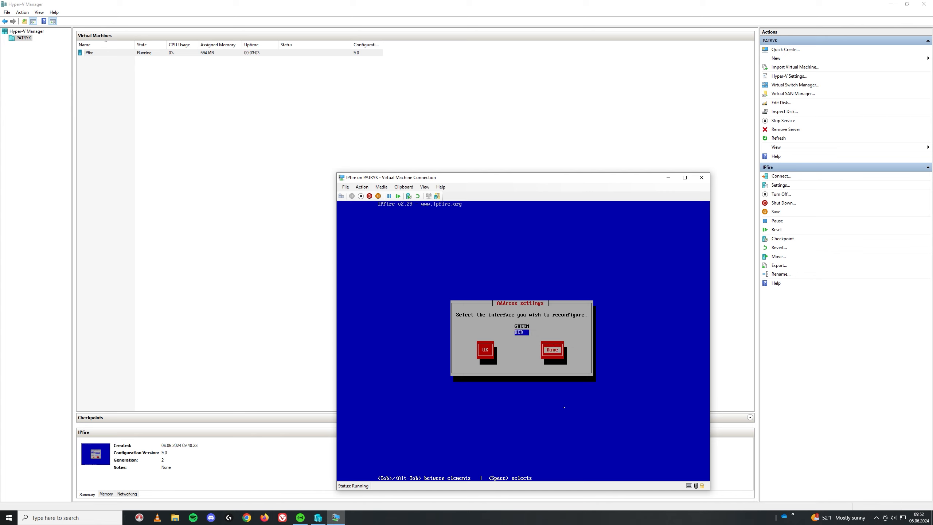
key("Return")
key("Tab")
key("Tab")
key("Return")
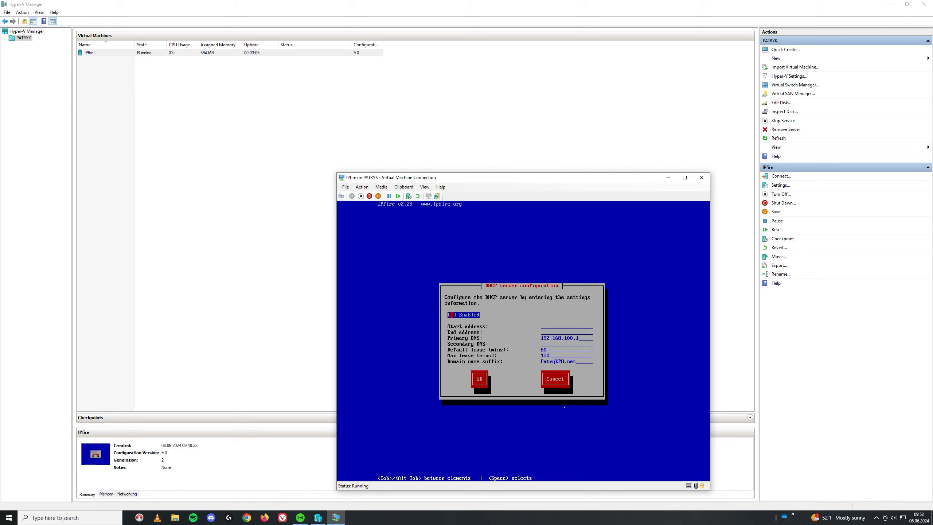
- Enable IPFire's DHCP server with a 192.168.100 start/end address range and complete setup
key("space")
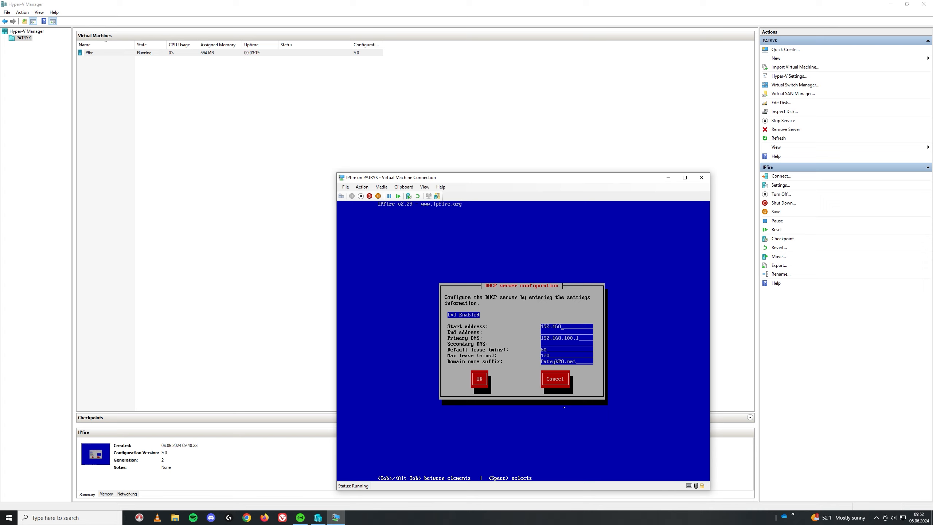
type("100")
type(".20")
type("100.")
key("Tab")
key("Return")
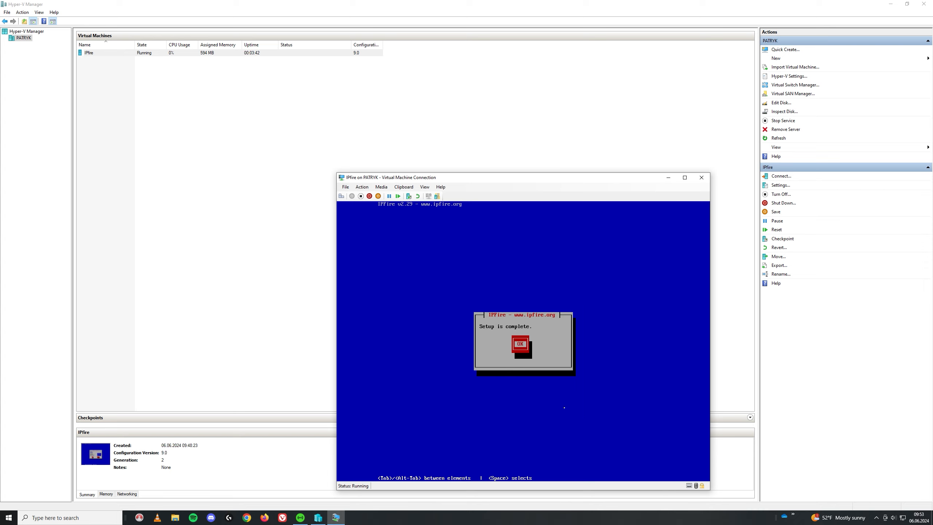
key("Return")
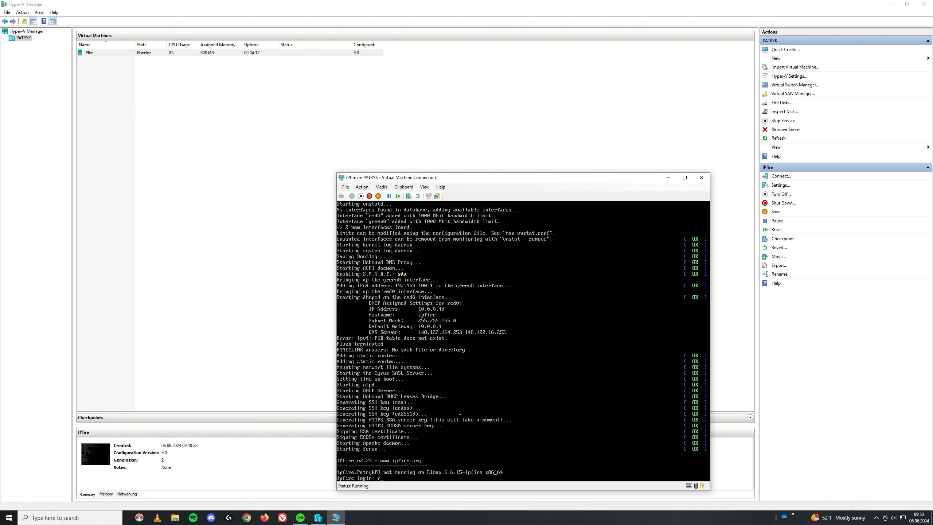
- Log in to the IPFire console and ping google.com to confirm internet connectivity
type("ooty")
key("Return")
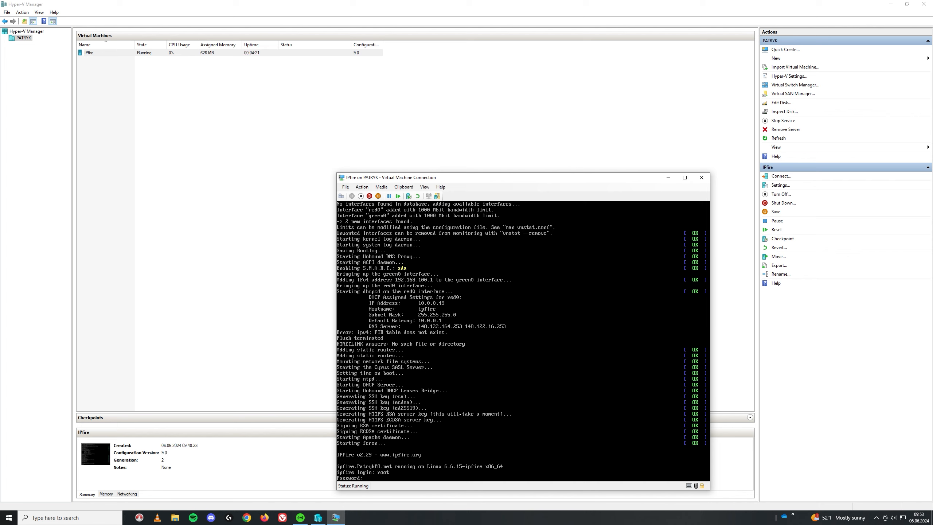
key("Return")
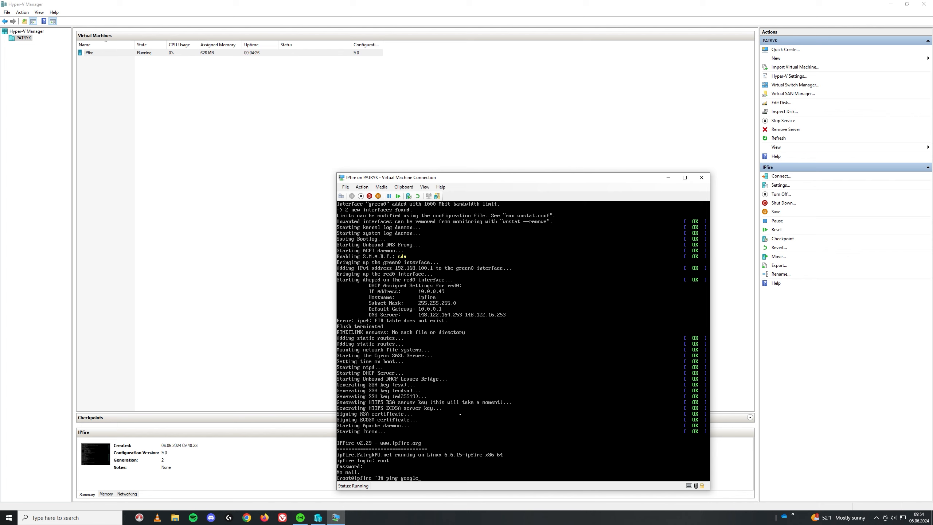
type("ping google.com")
key("Return")
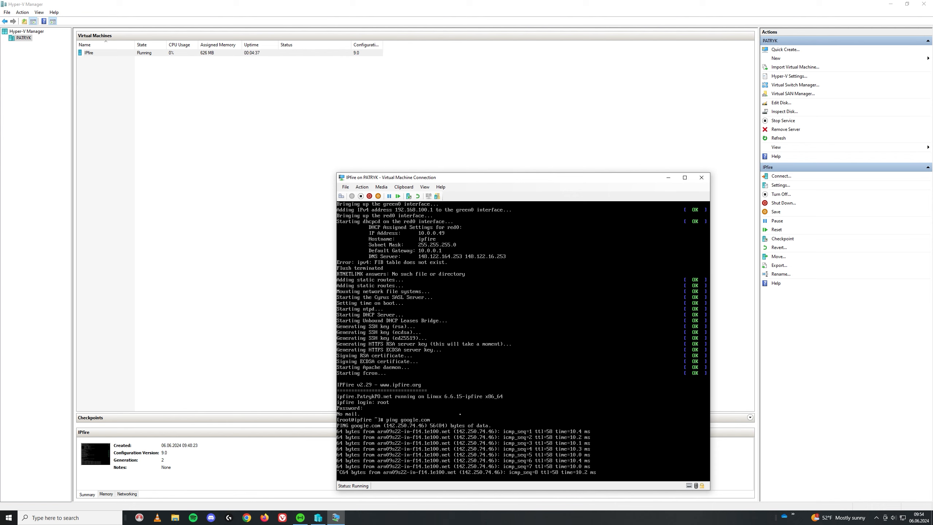
key("ctrl+c")
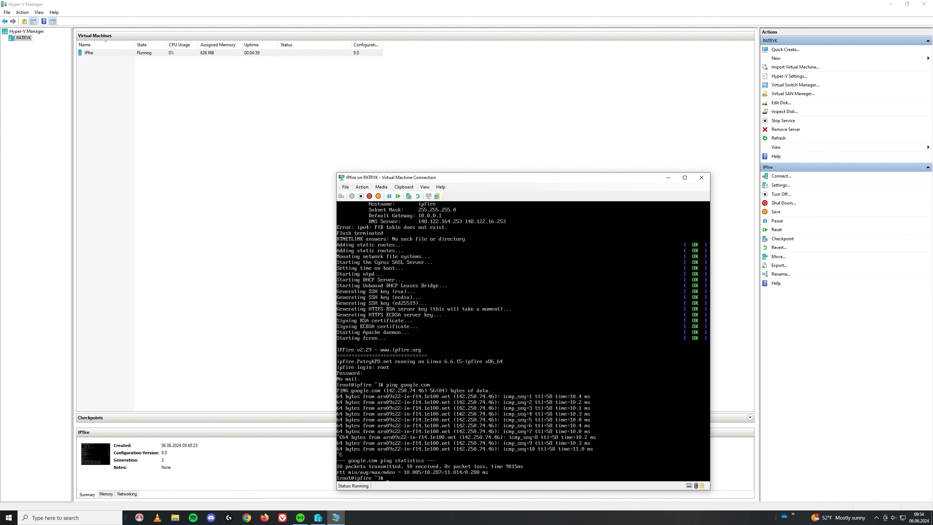
- List the interface addresses with ip a, then relaunch the IPFire setup menu
type("ip a")
key("Return")
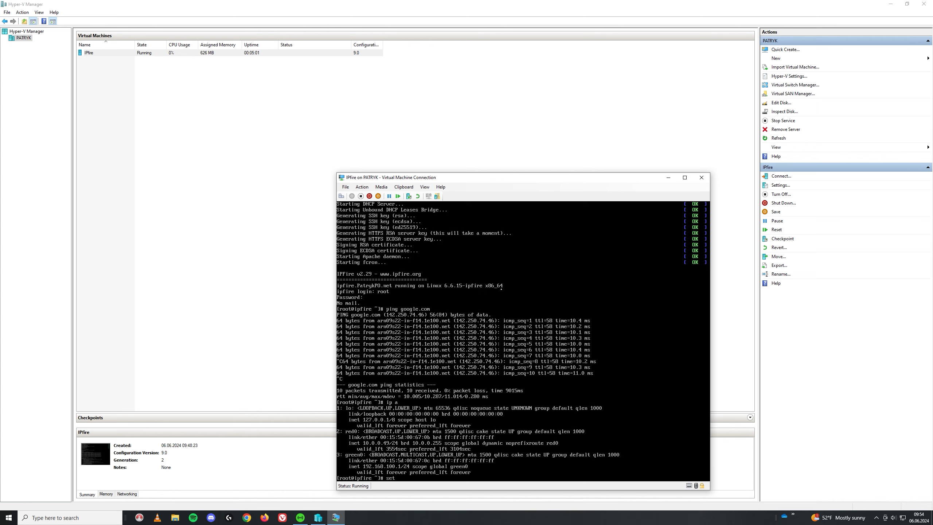
type("p")
key("Return")
- Review the GREEN and RED network card assignments under Networking without changing them
key("Down")
key("Down")
key("Down")
key("Down")
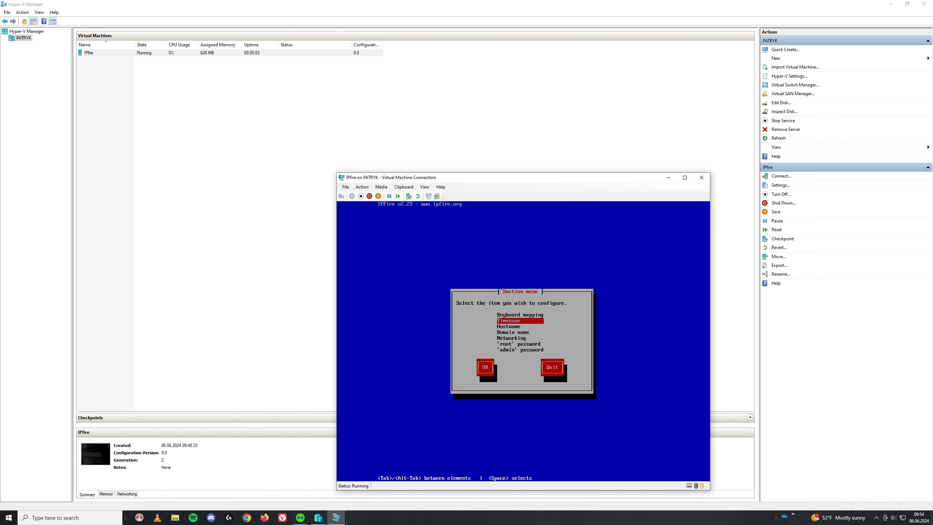
key("Return")
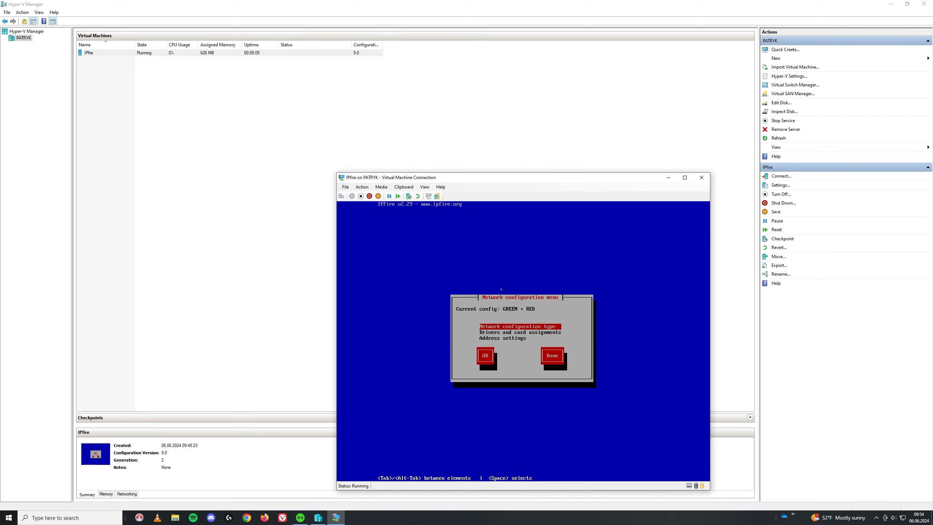
key("Down")
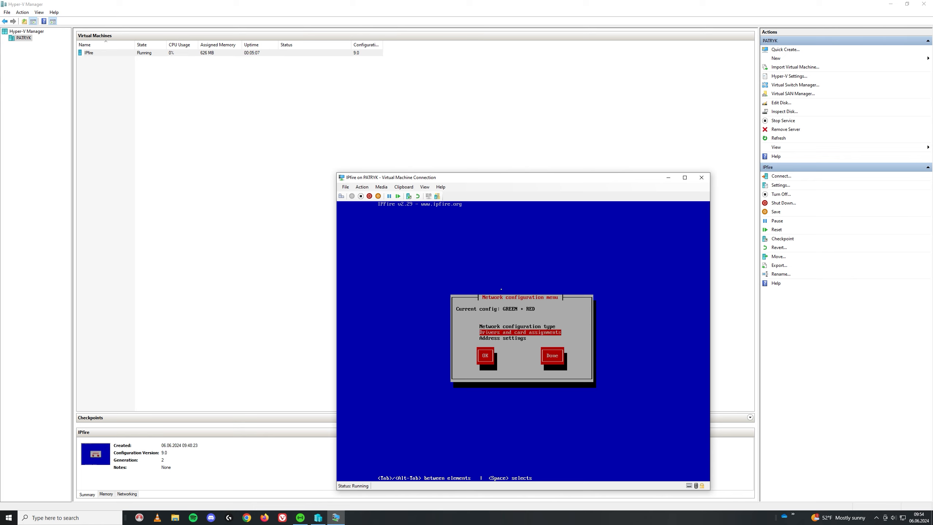
key("Return")
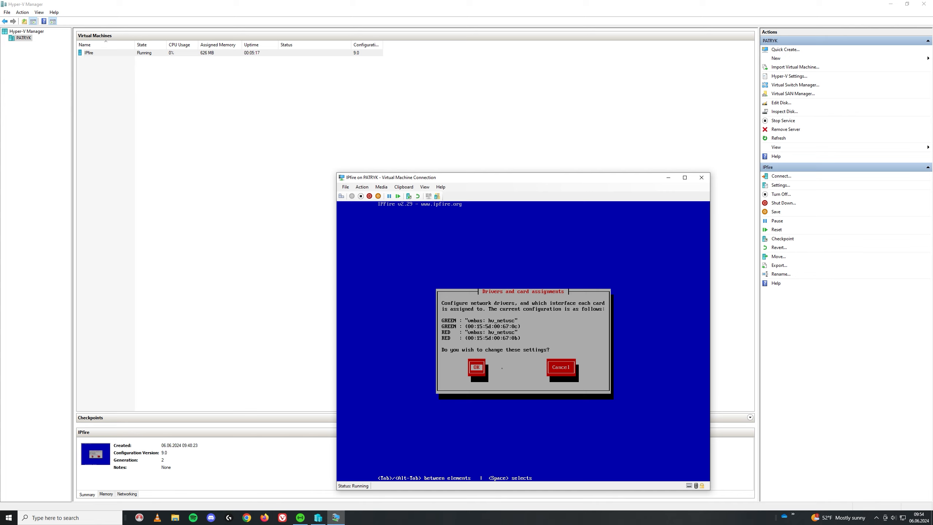
key("Return")
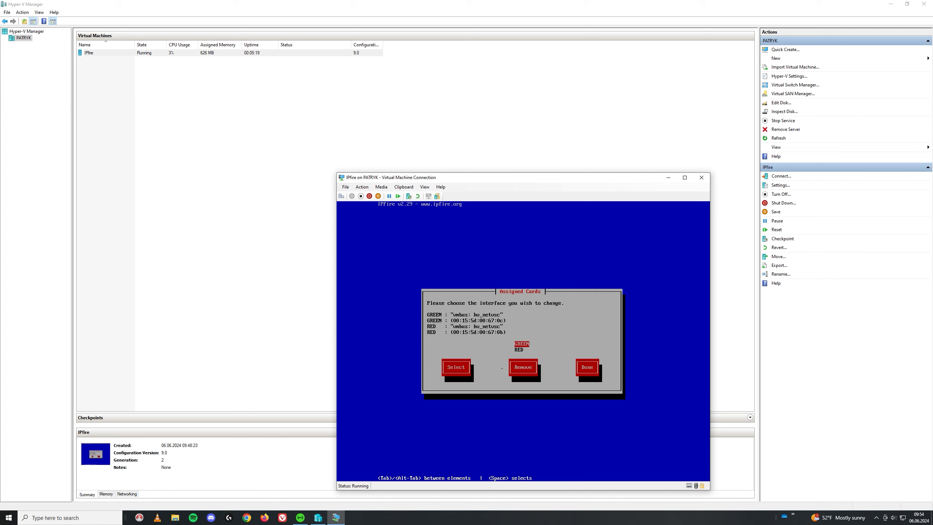
key("Down")
key("Up")
key("Tab")
key("Tab")
key("Tab")
key("Return")
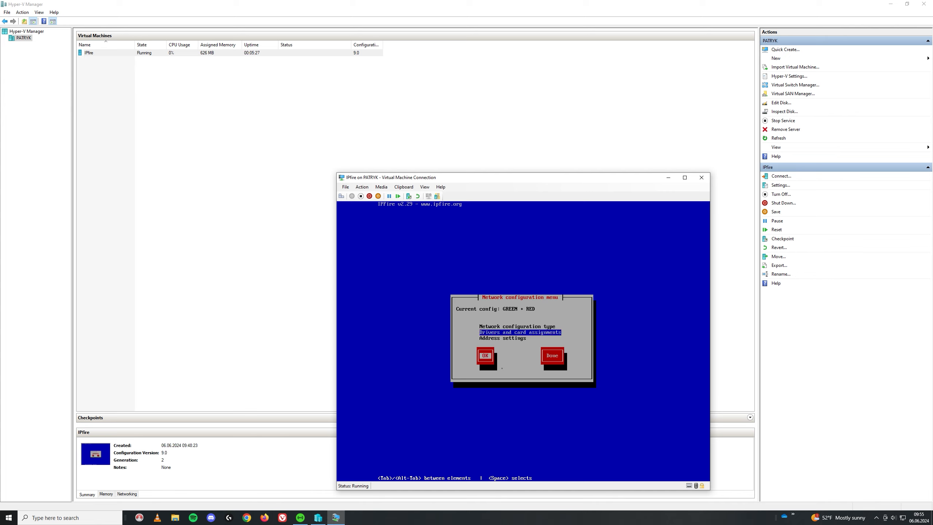
- Quit IPFire setup and close the IPFire console window
key("Tab")
key("Return")
key("Tab")
key("Tab")
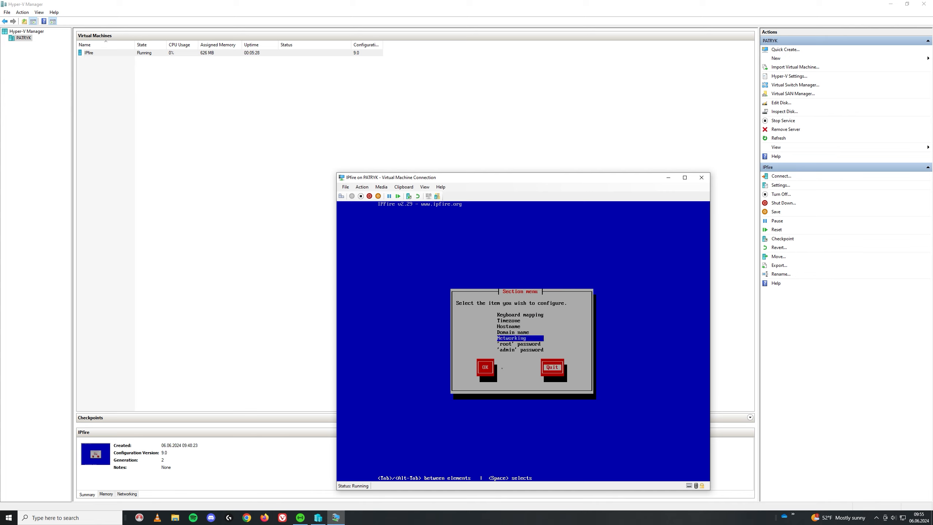
key("Return")
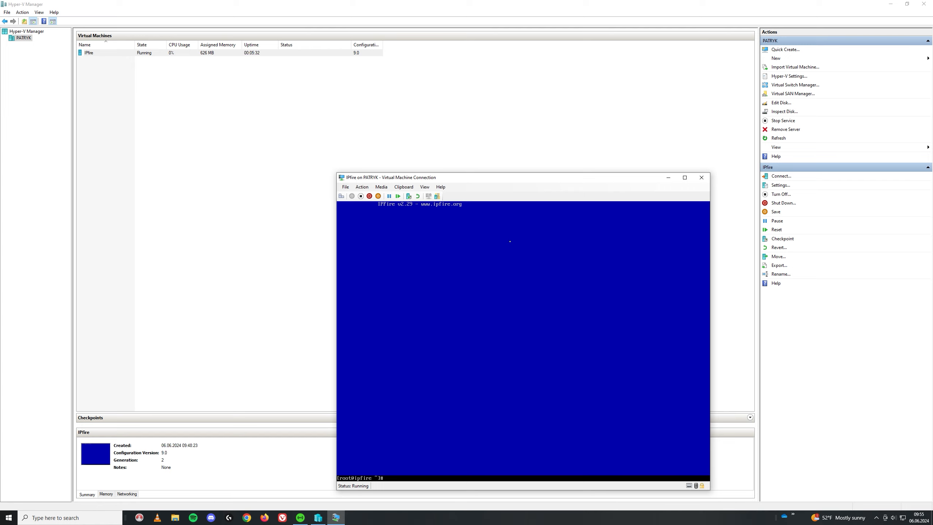
left_click(701, 177)
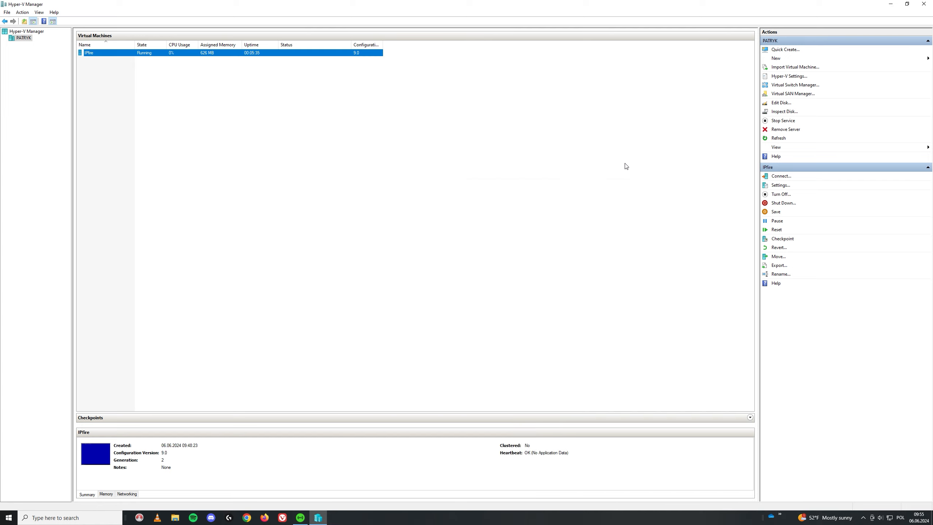
- Start a new virtual machine named Windows 22 as Generation 2
left_click(779, 59)
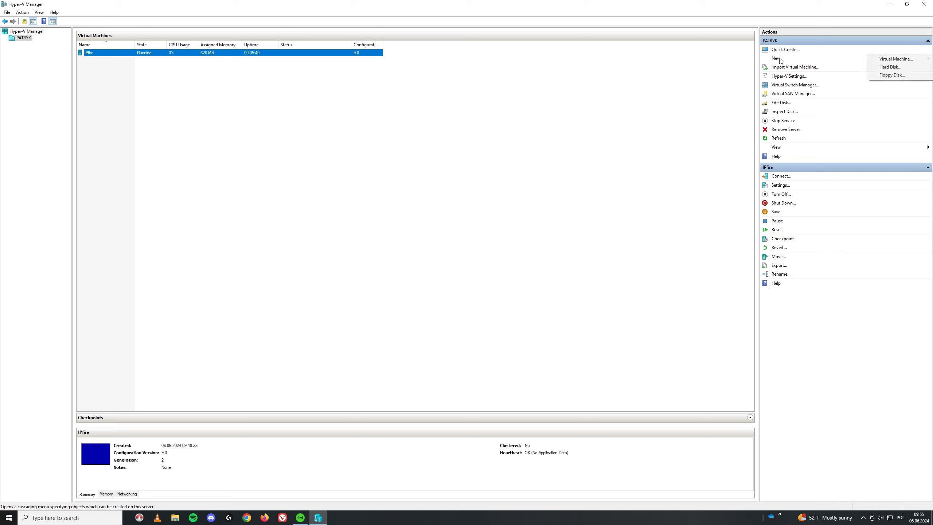
left_click(890, 58)
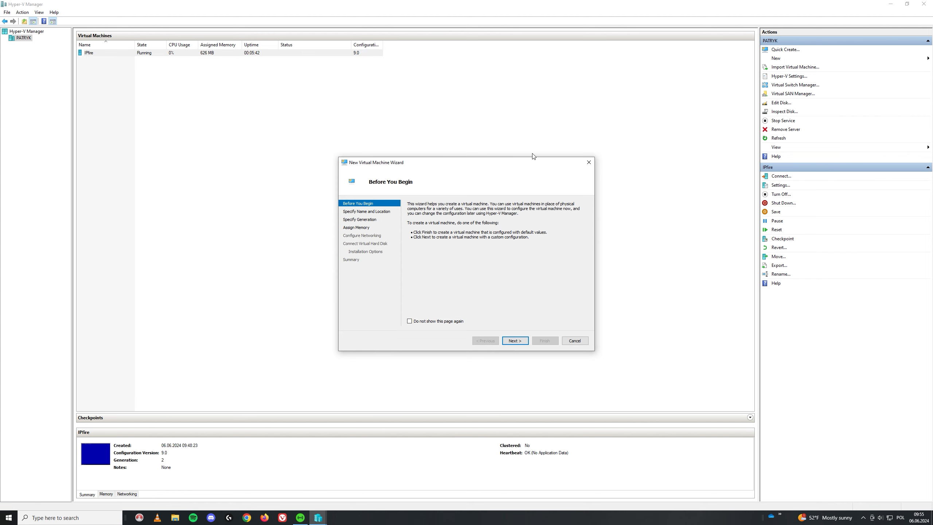
left_click(514, 340)
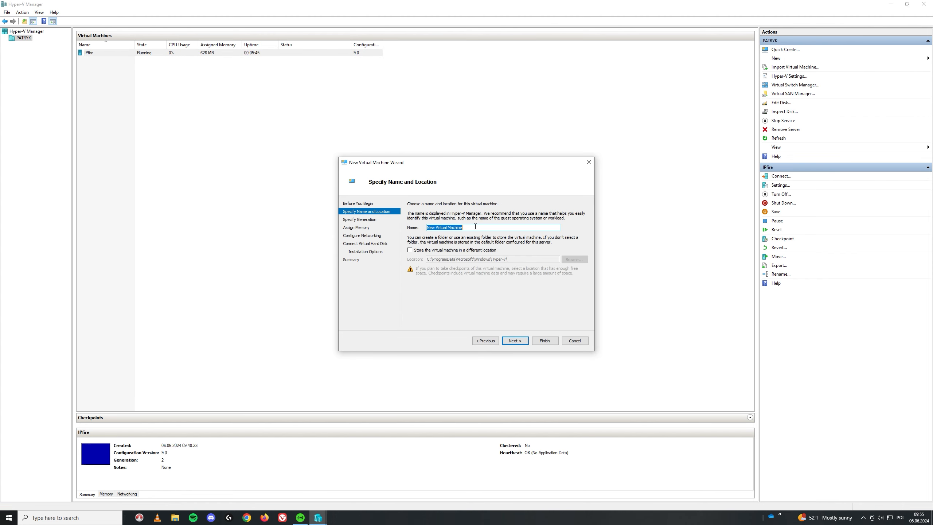
type("Windows 22")
left_click(518, 341)
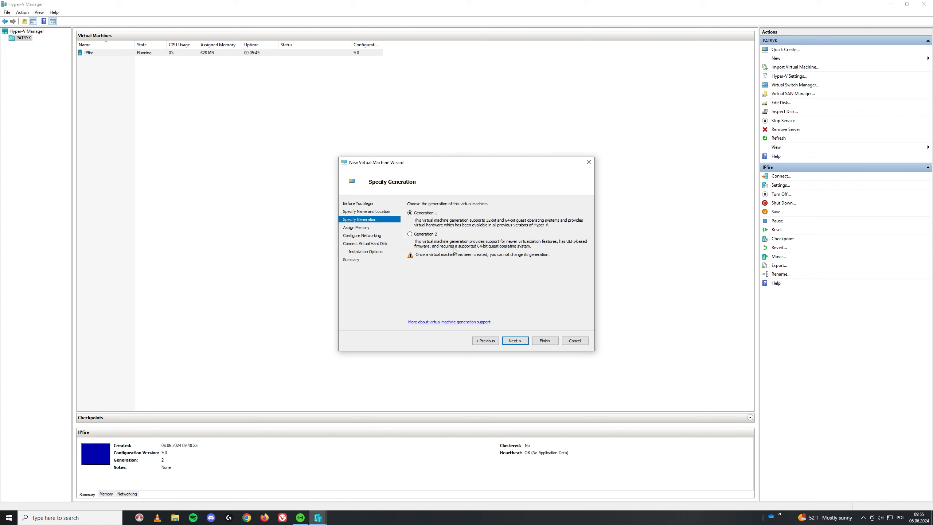
left_click(514, 341)
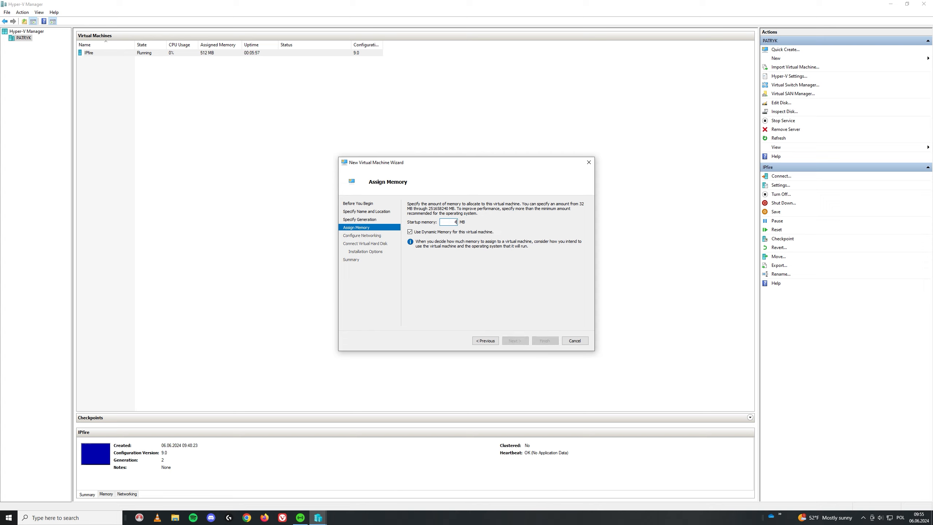
- Give the VM 4096 MB memory, connect it to the LAN switch, and set the Windows 22.vhdx size
type("4096")
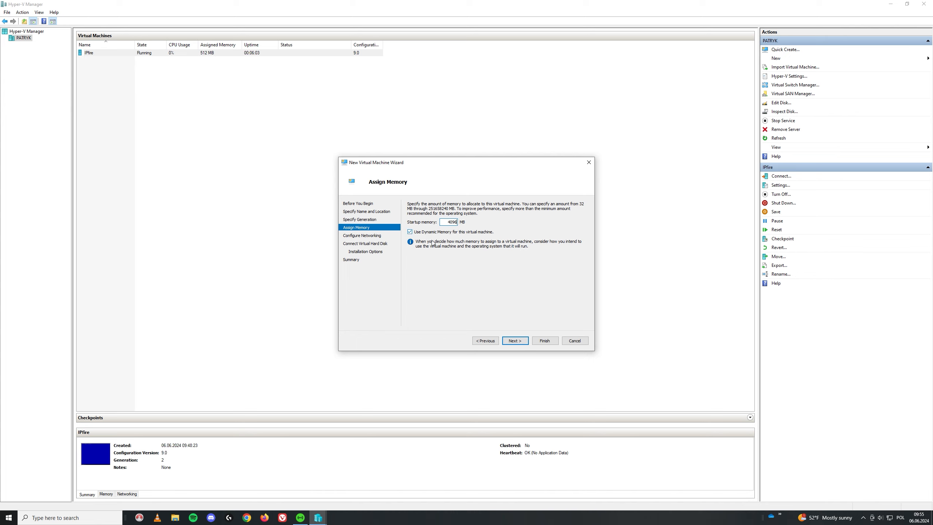
left_click(514, 340)
left_click(454, 218)
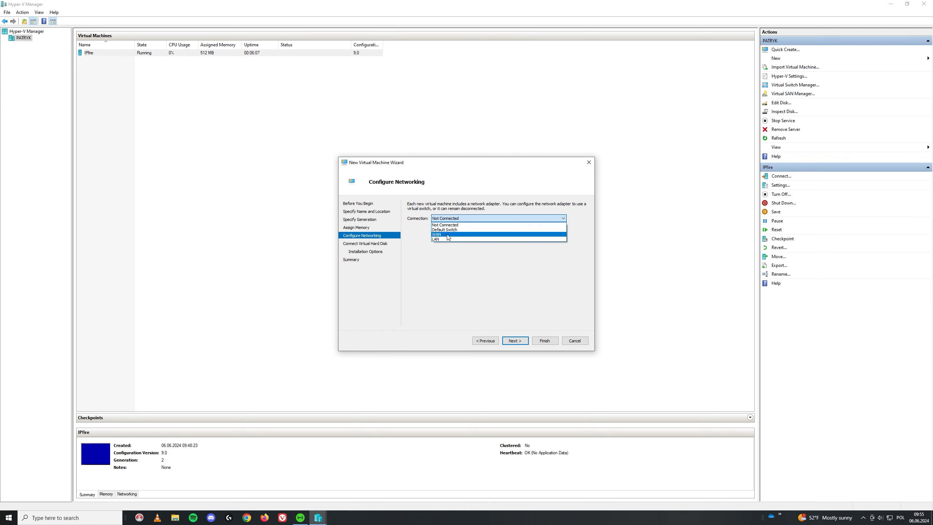
left_click(472, 238)
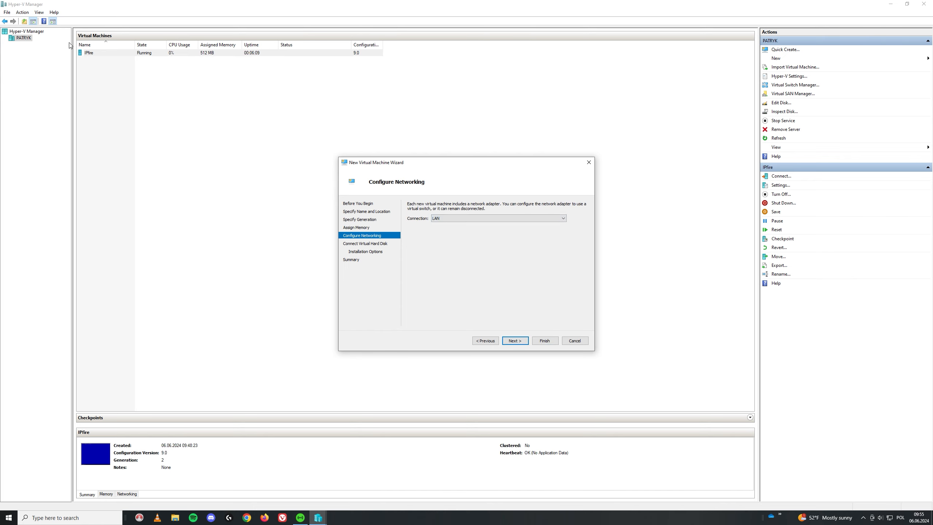
left_click(514, 341)
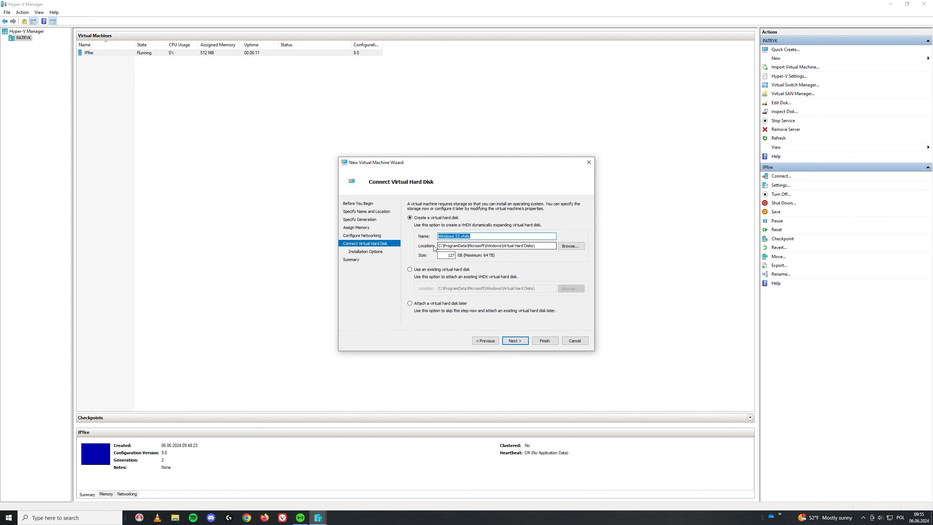
double_click(450, 256)
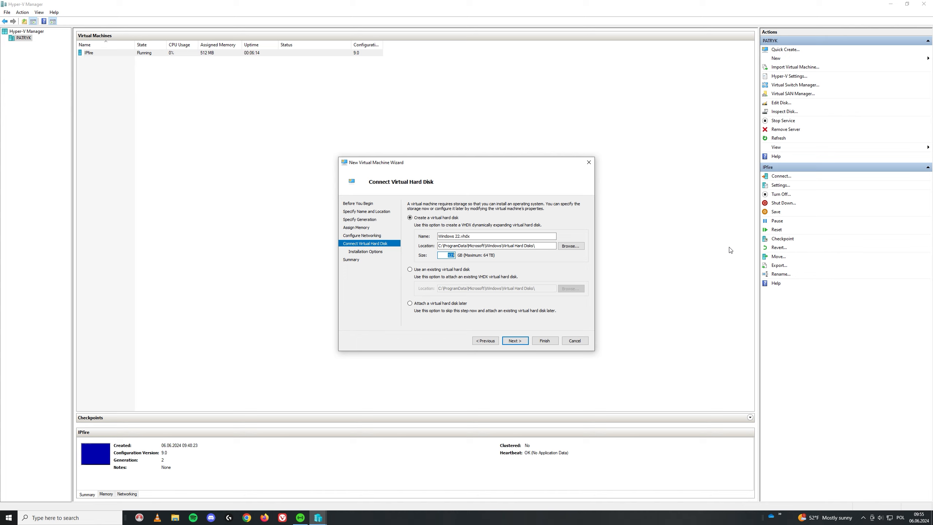
key("Right")
- Set the VM to install from ISO\Windows\SERVER_EVAL_x64FRE_en-us.iso and finish creating it
left_click(513, 340)
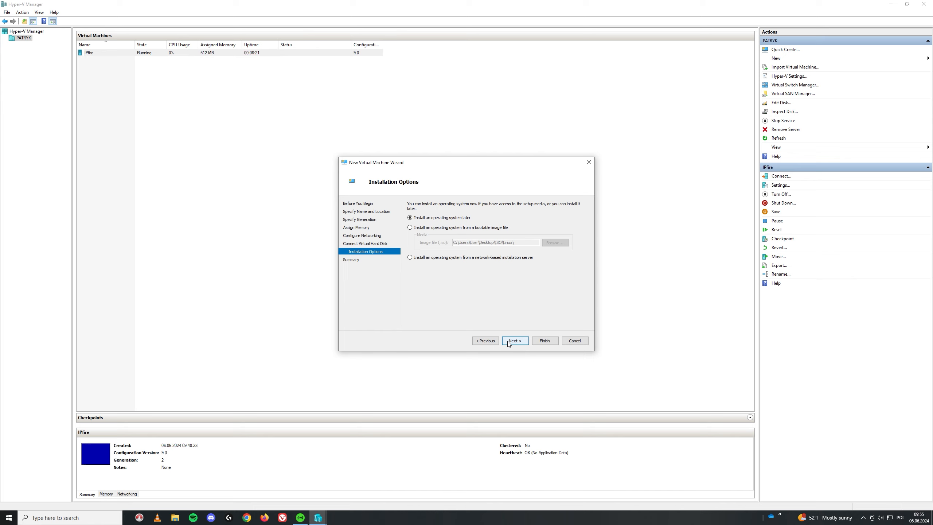
left_click(410, 227)
left_click(554, 242)
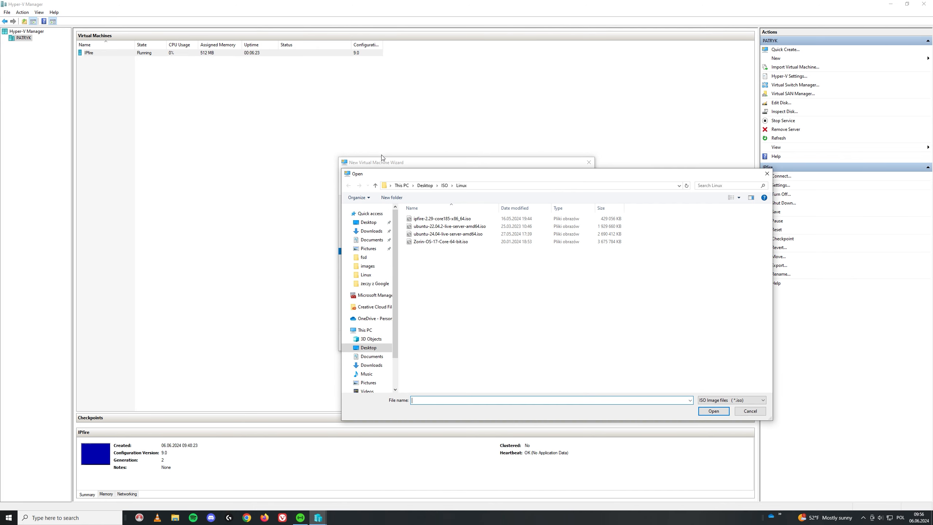
left_click(445, 185)
double_click(427, 225)
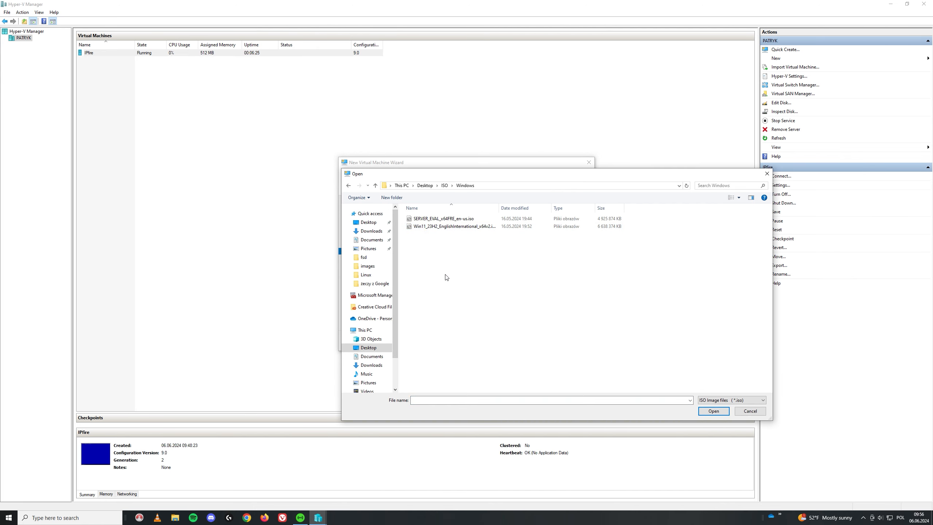
left_click(483, 219)
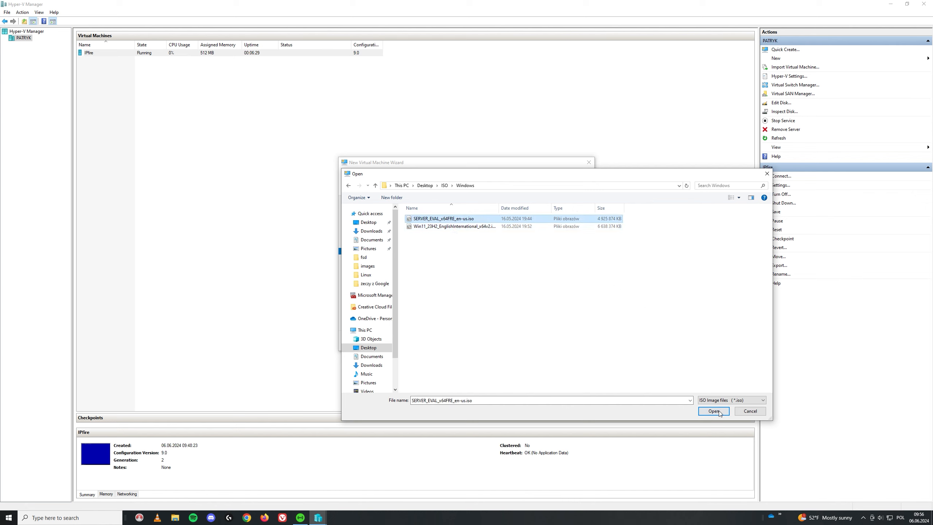
left_click(709, 411)
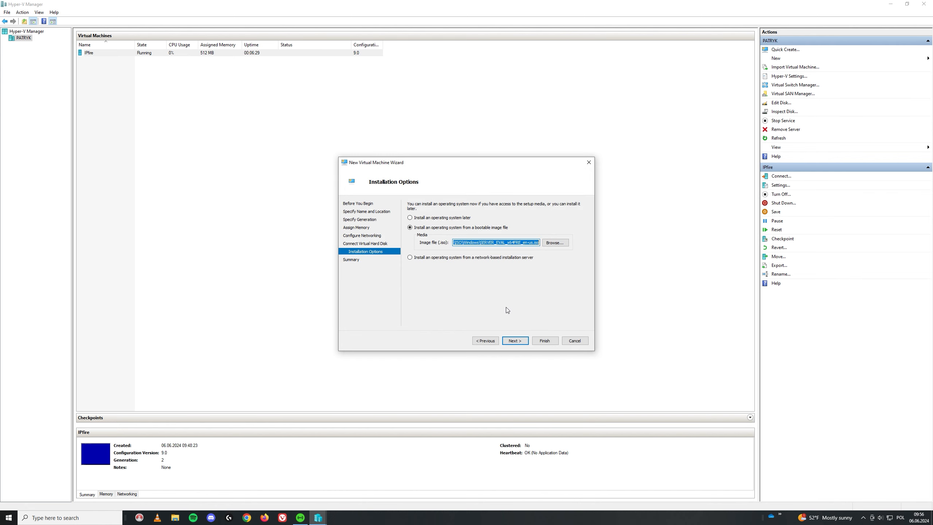
left_click(516, 341)
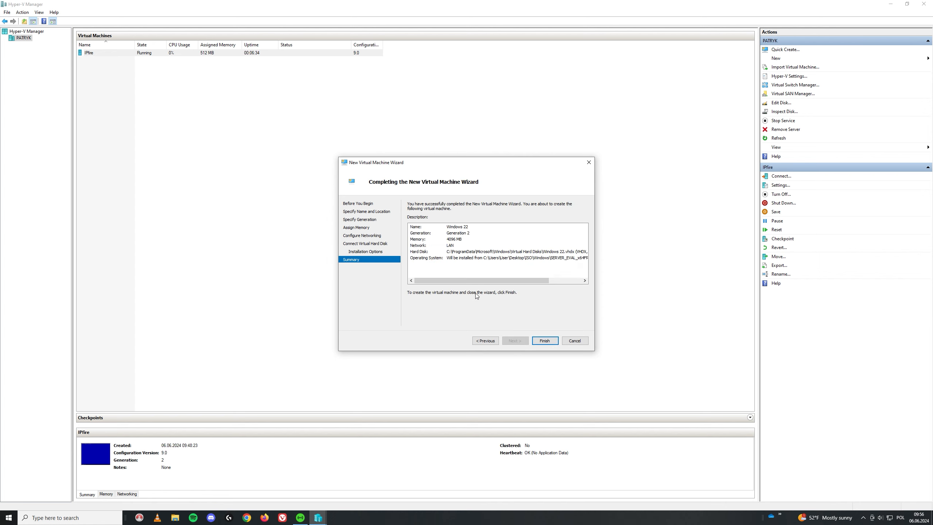
left_click(545, 340)
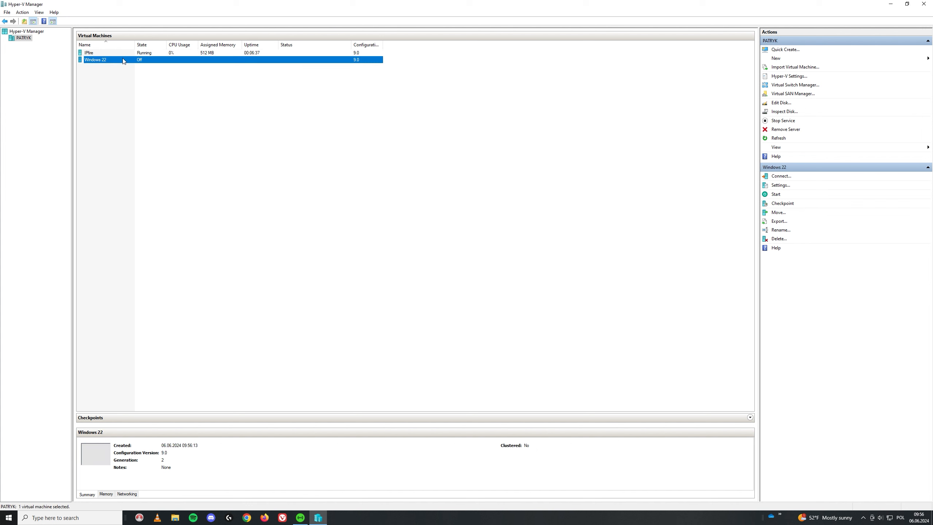
- Connect to Windows 22, start it, and boot from the installation disc
double_click(124, 60)
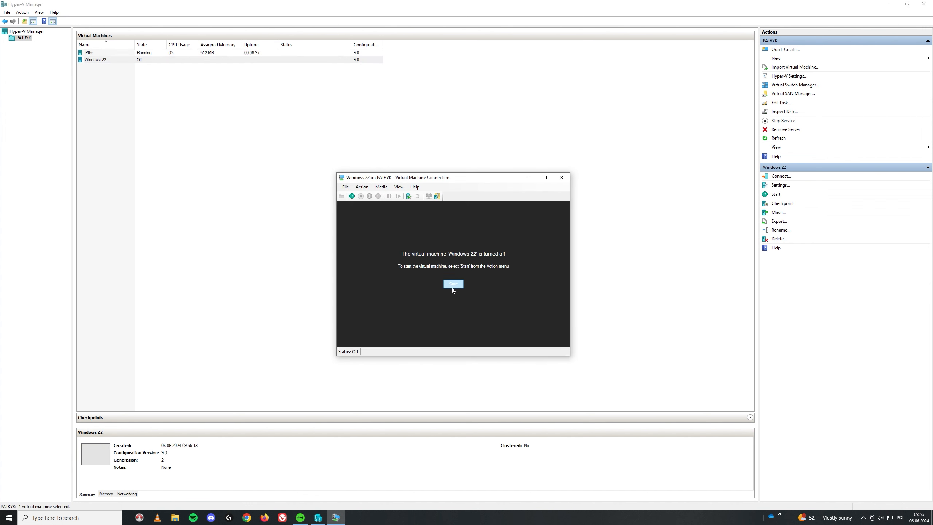
left_click(452, 286)
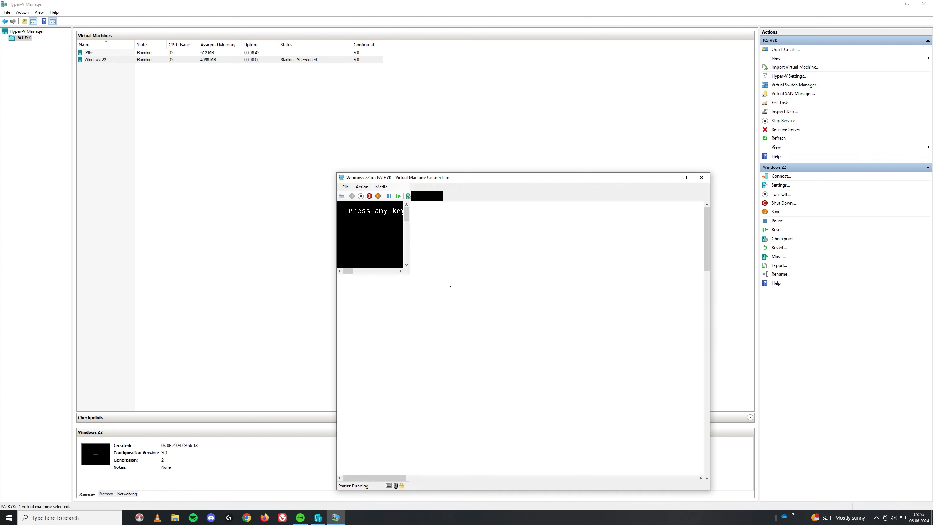
key("space")
key("space")
key("space")
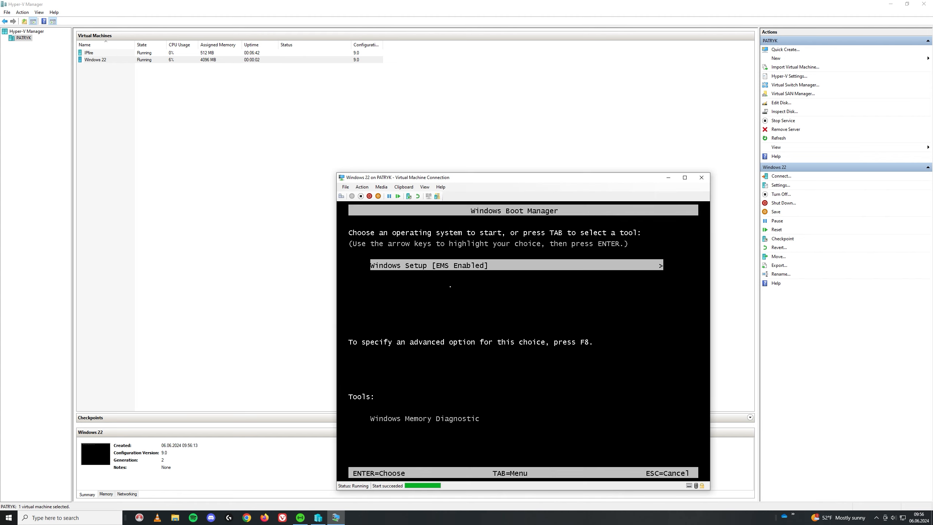
key("Return")
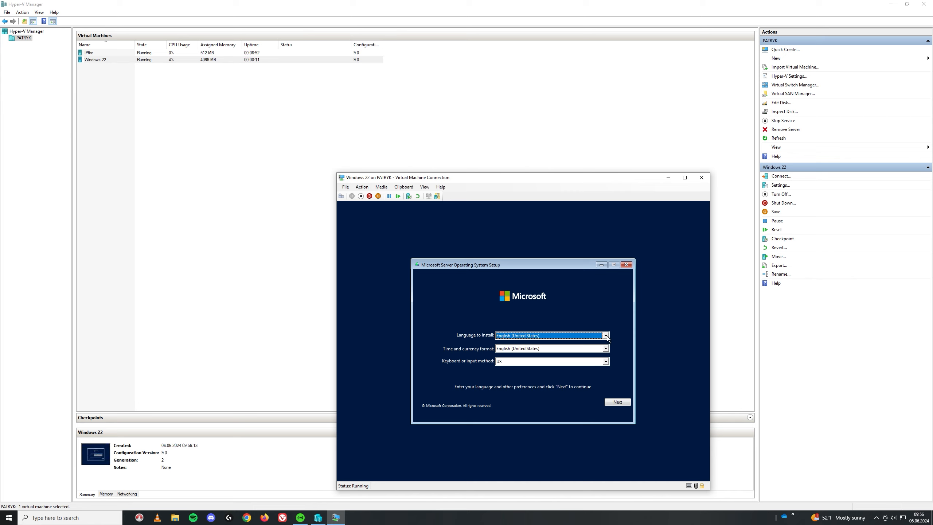
- Choose Polish (Poland) time and currency format, then begin the installation
left_click(605, 349)
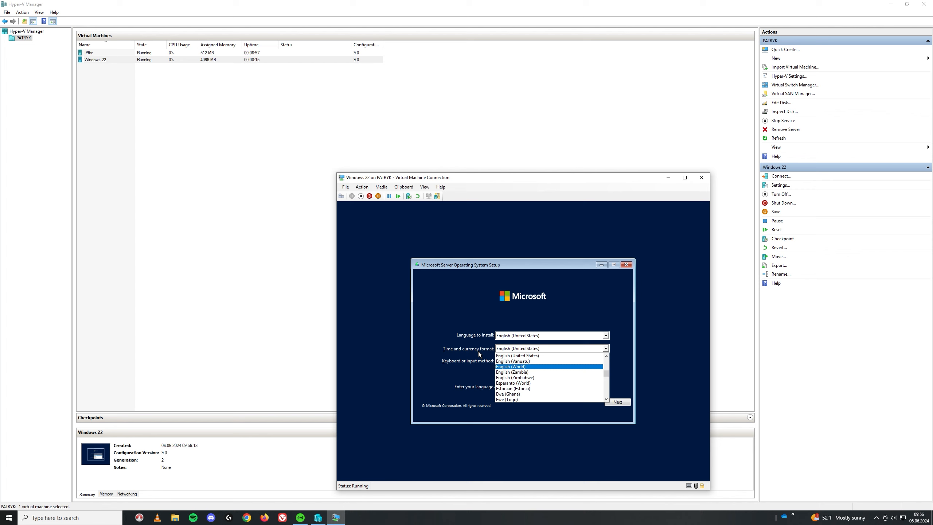
scroll(545, 375, "down", 2)
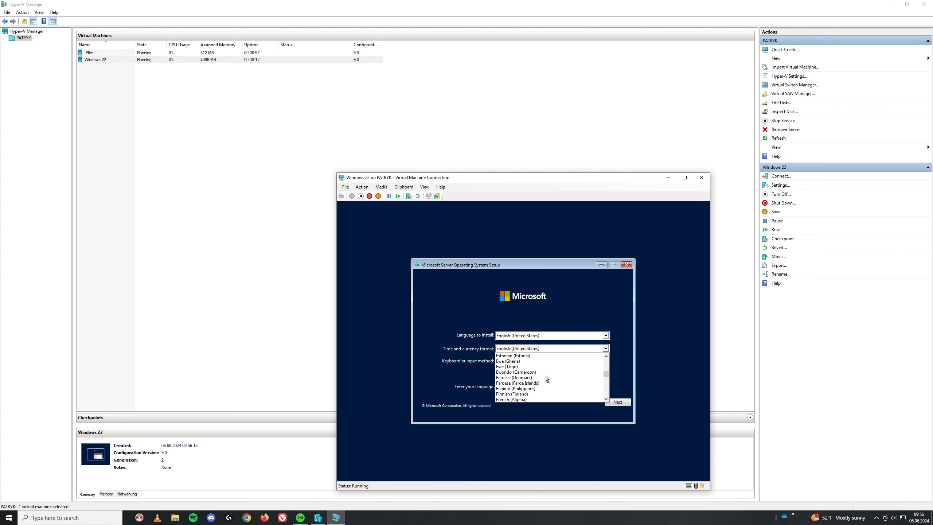
key("p")
key("p")
key("p")
key("p")
key("p")
key("p")
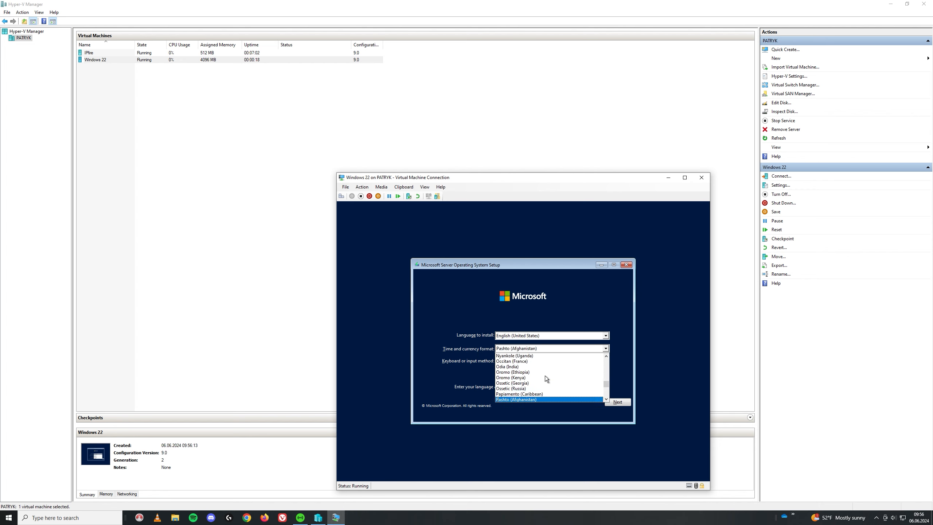
key("Up")
key("Return")
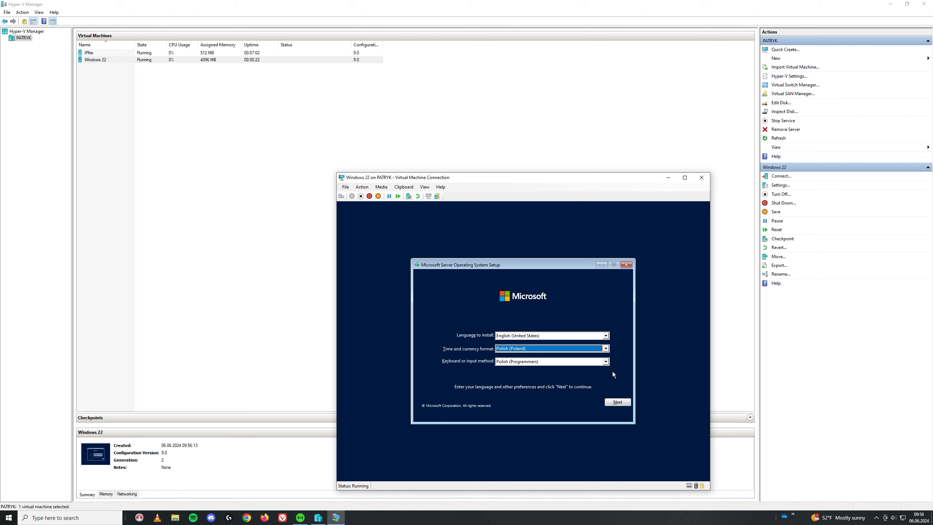
left_click(617, 402)
left_click(520, 346)
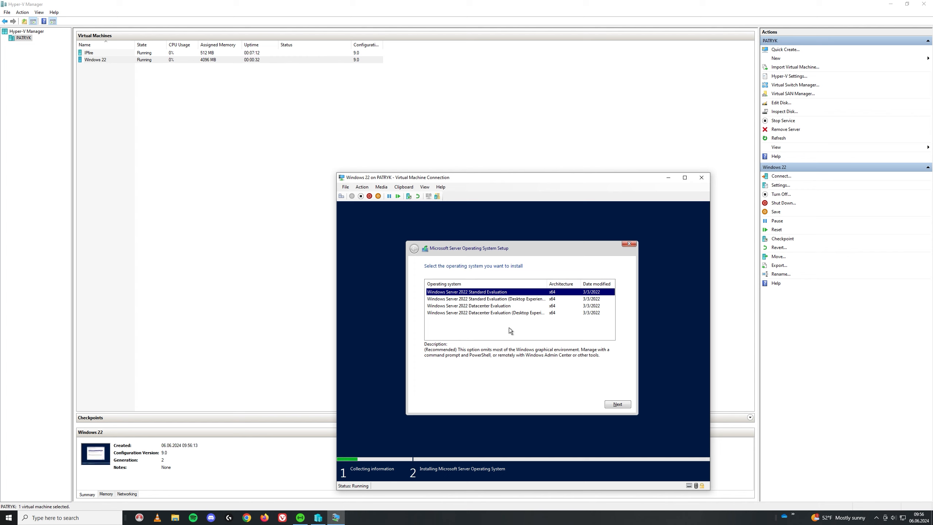
- Choose Standard Evaluation (Desktop Experience), accept the licence, and do a Custom install onto the virtual drive
key("Down")
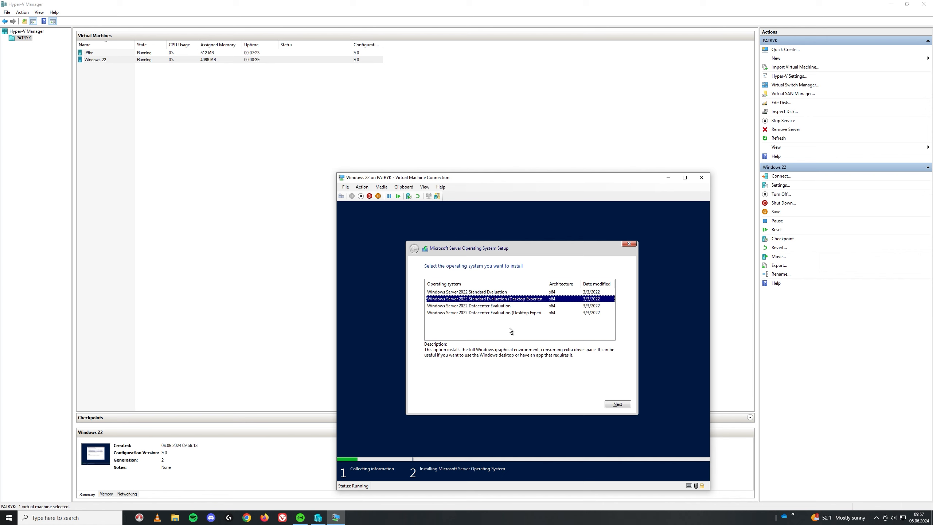
key("Return")
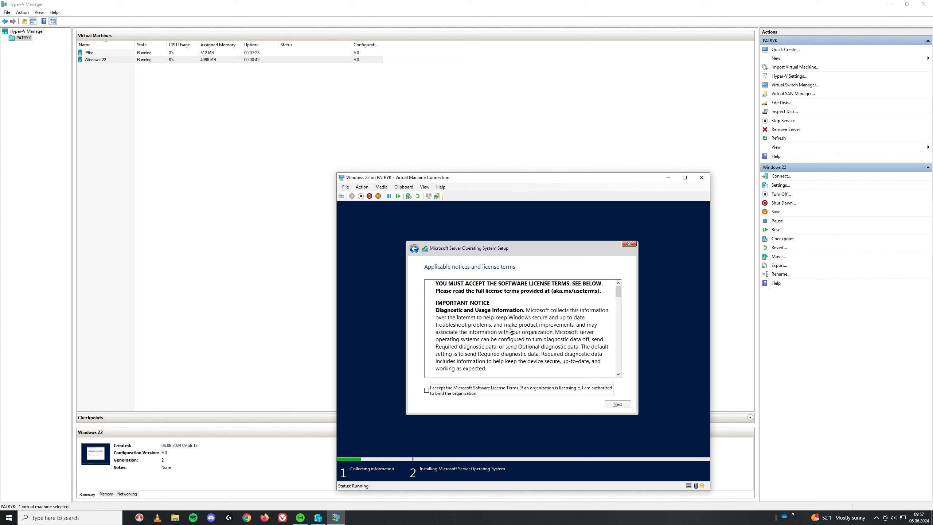
left_click(426, 390)
left_click(623, 404)
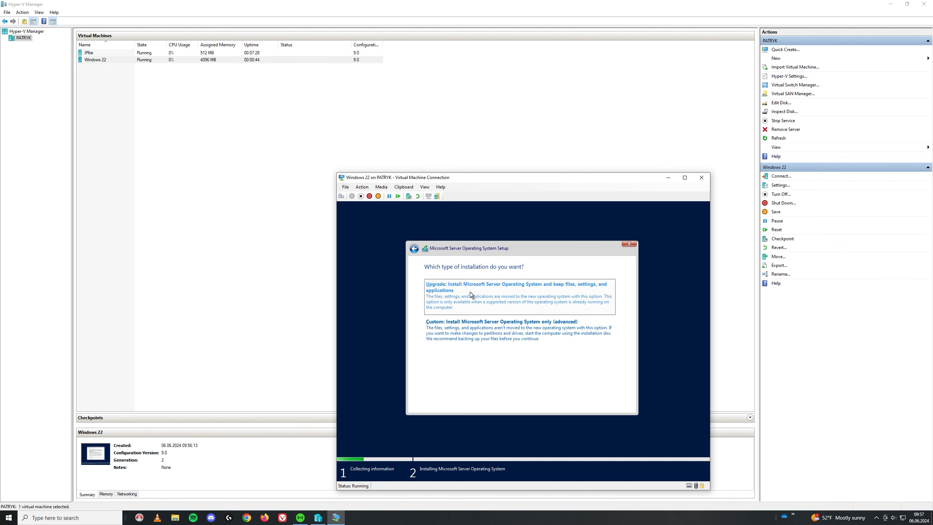
left_click(568, 333)
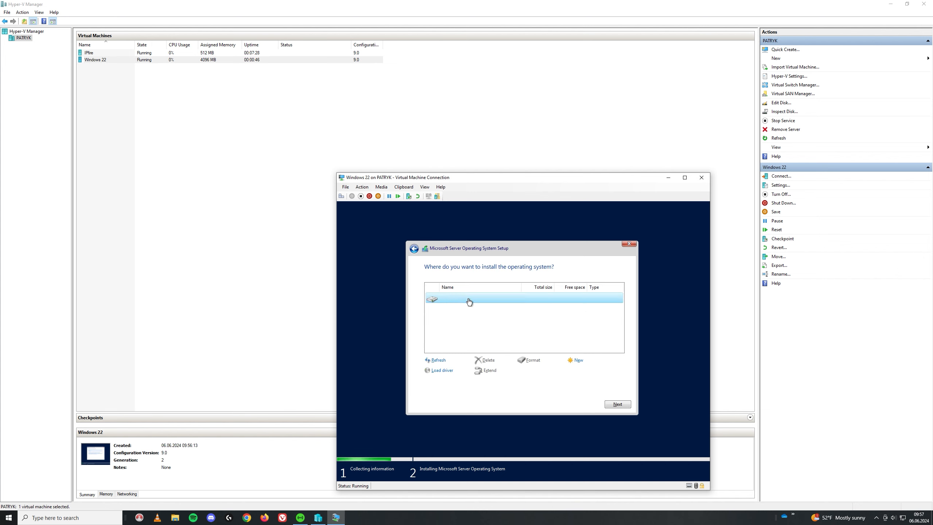
left_click(618, 408)
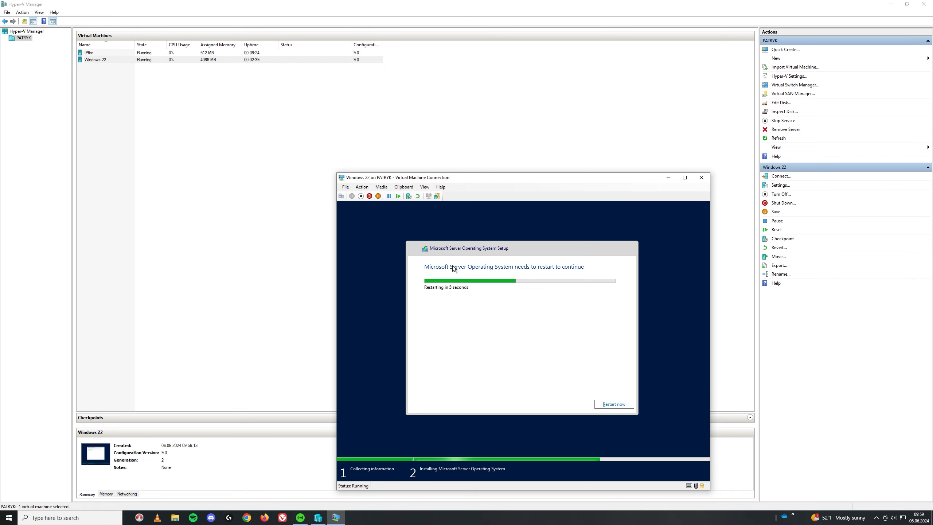
- Restart the VM, then enter and confirm the Administrator password and finish setup
left_click(609, 404)
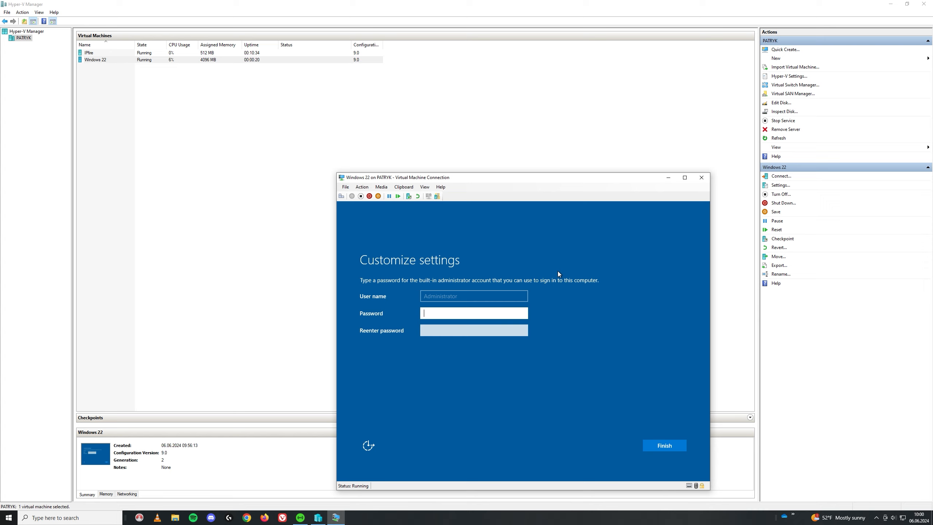
type("•••••••••")
key("Tab")
type("••")
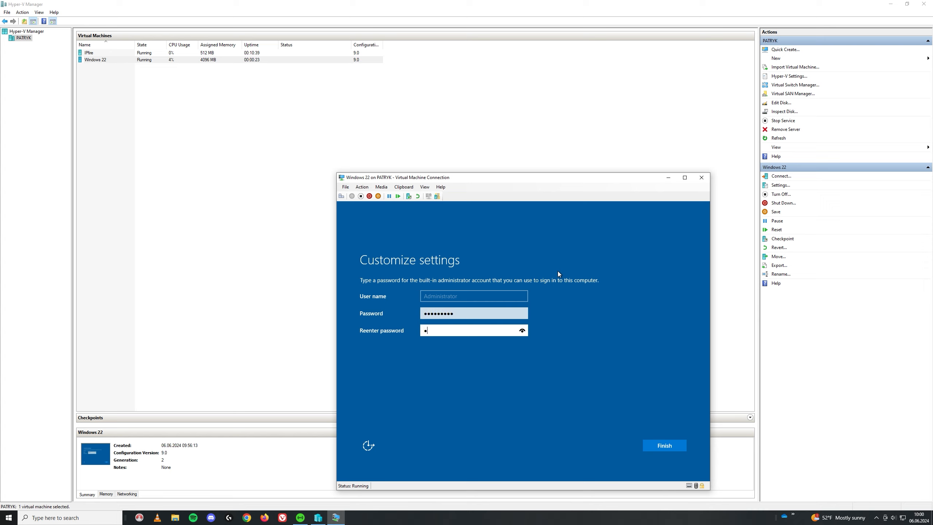
type("••••••••")
key("BackSpace")
key("BackSpace")
key("BackSpace")
key("BackSpace")
key("BackSpace")
key("BackSpace")
key("BackSpace")
key("BackSpace")
key("BackSpace")
key("BackSpace")
type("••••••••••")
left_click(659, 442)
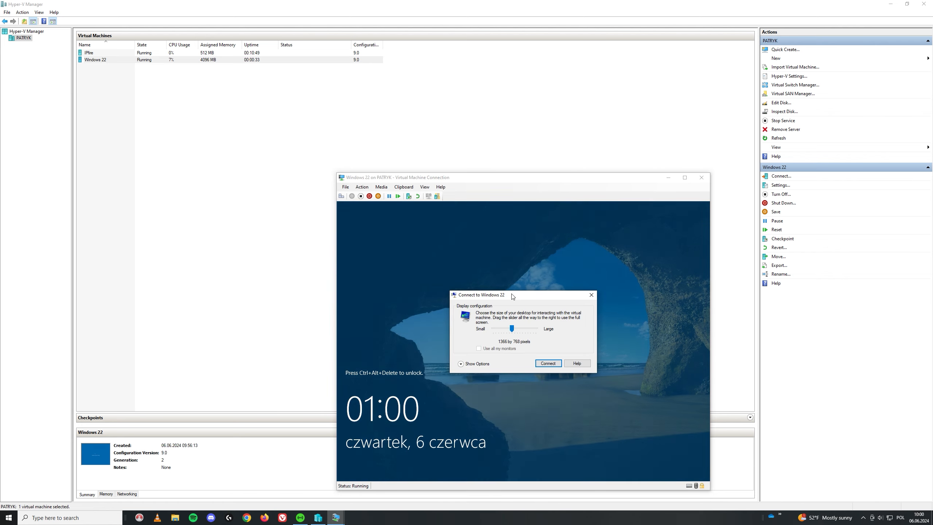
- Connect at 1366x768, sign in with the Administrator password, and return to windowed view
left_click(549, 363)
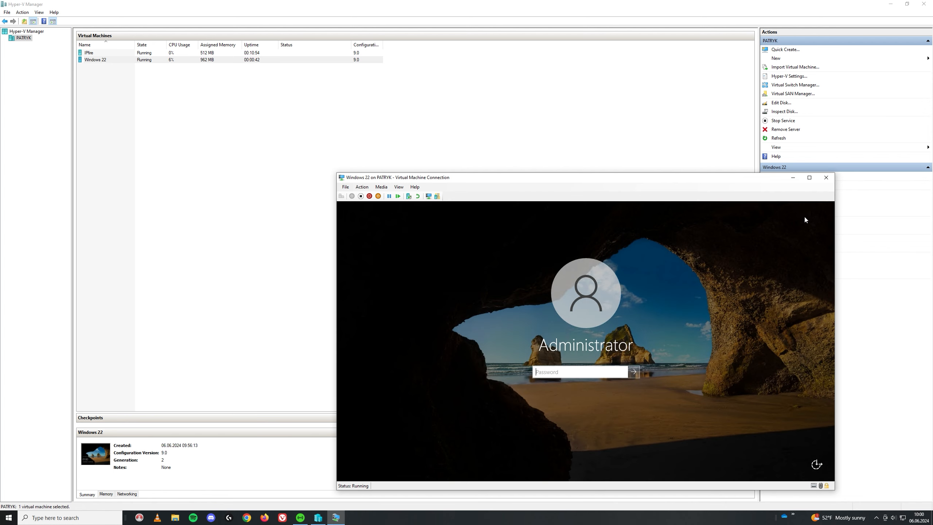
left_click(809, 178)
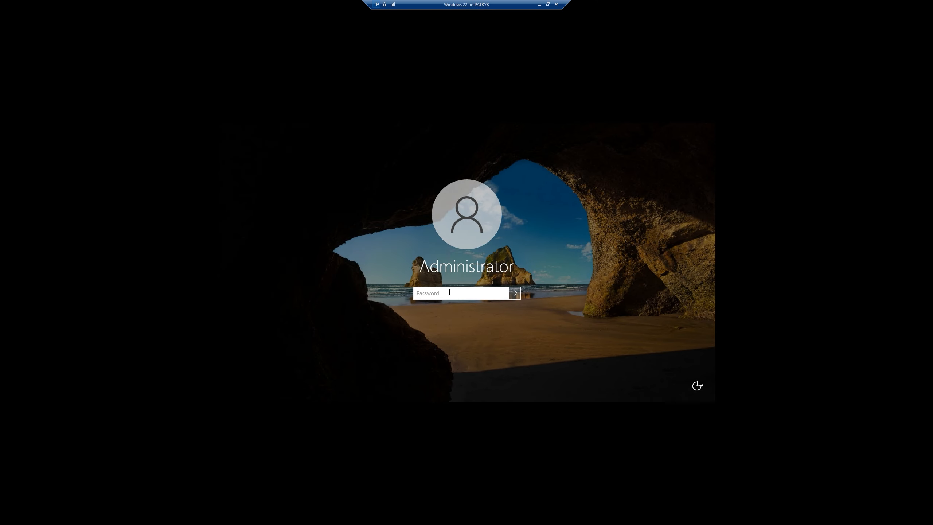
type("••")
key("BackSpace")
key("BackSpace")
type("••••••••••")
key("Return")
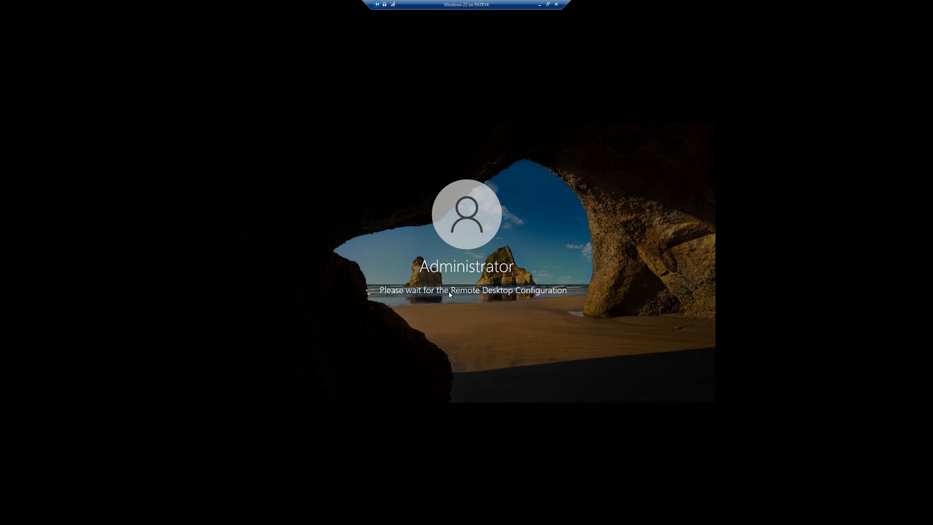
left_click(548, 4)
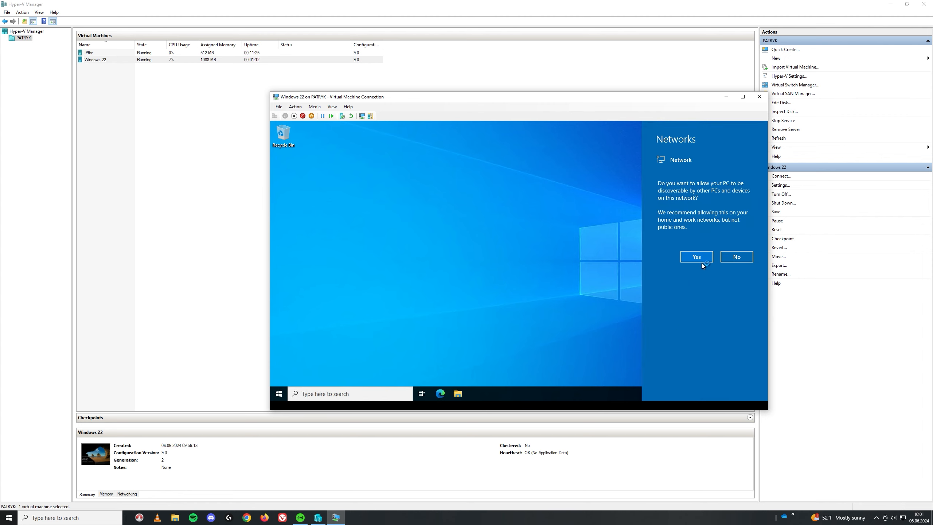
- Allow network discoverability and launch Windows PowerShell from the Start menu search
left_click(700, 256)
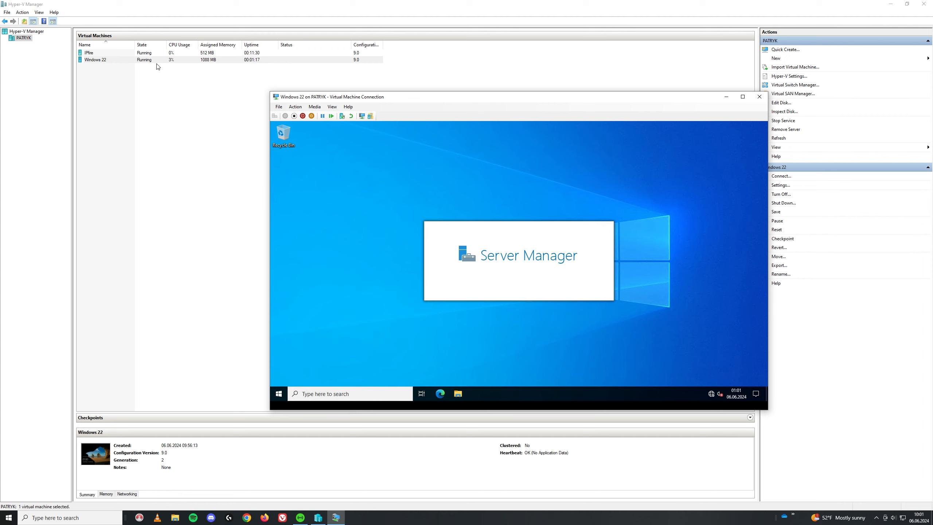
left_click(275, 395)
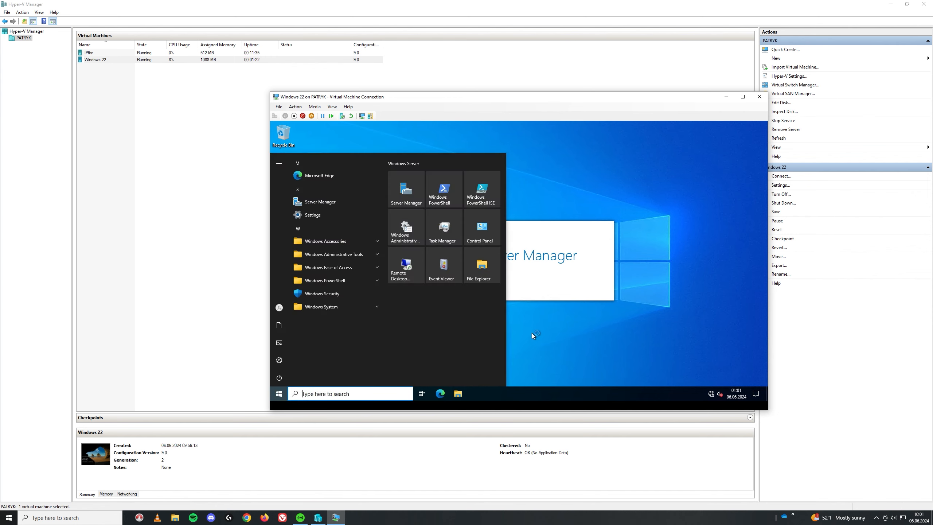
type("pow")
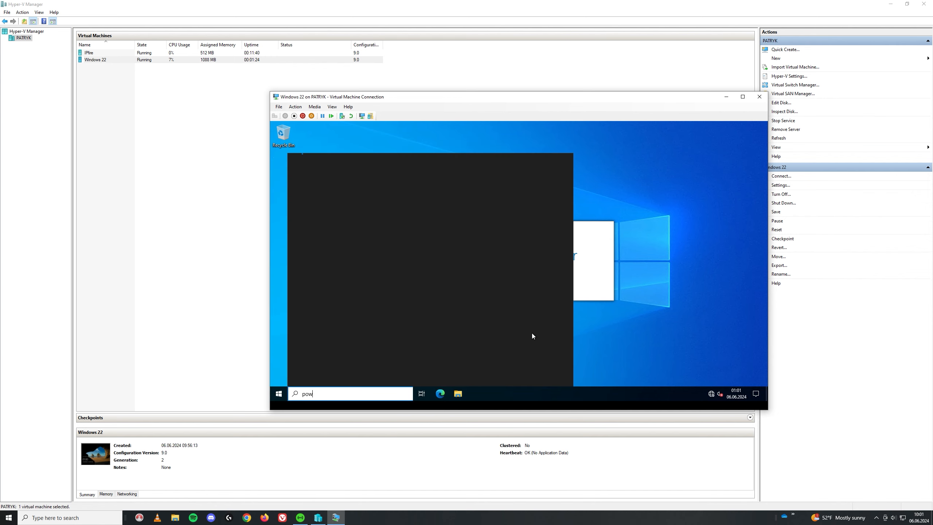
key("Down")
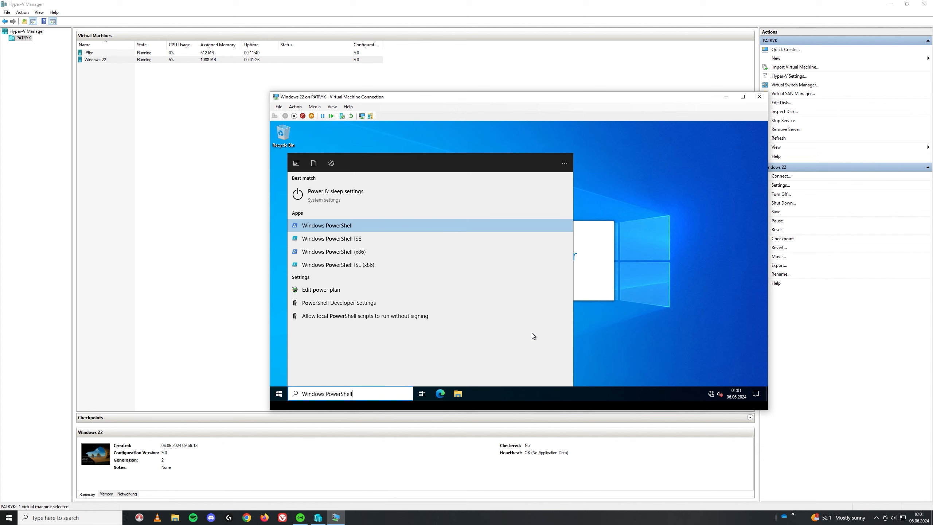
key("Return")
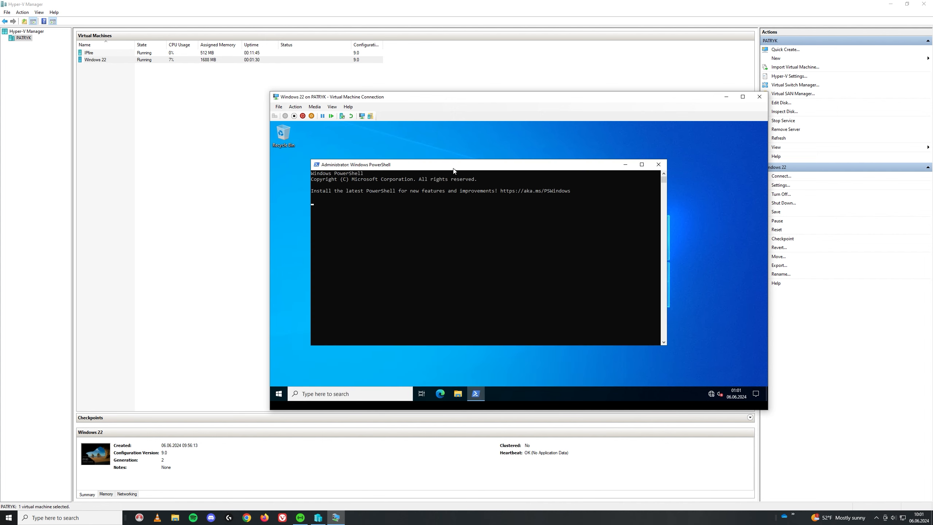
left_click_drag(454, 170, 484, 167)
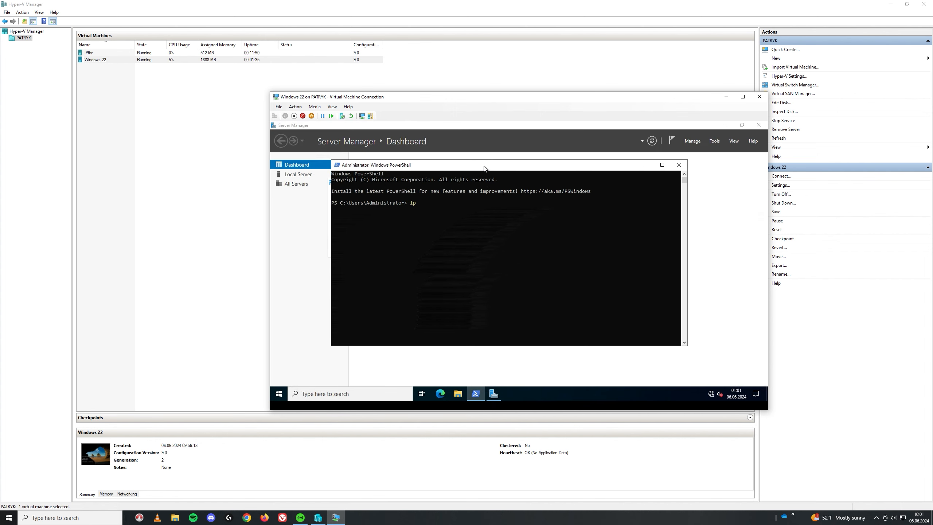
- Run ipconfig to confirm 192.168.100.21 with gateway 192.168.100.1, then close PowerShell
type("config")
key("Return")
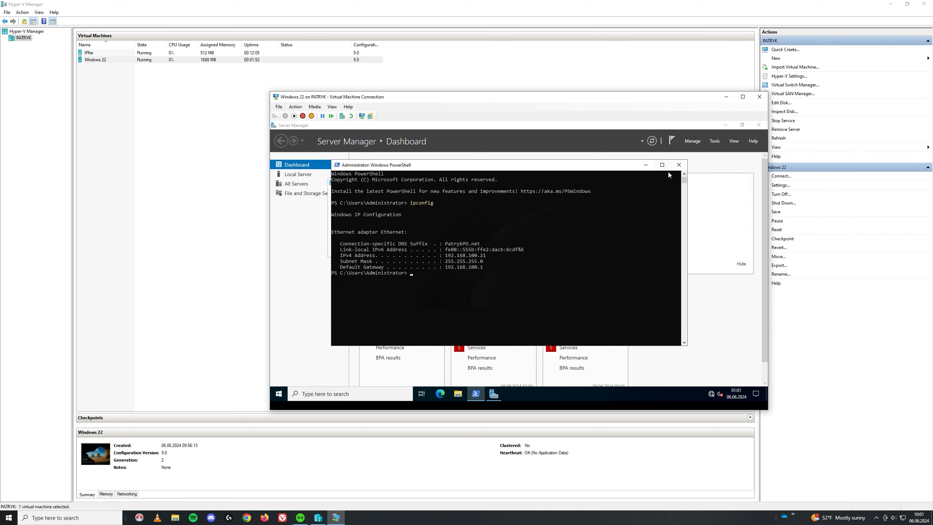
left_click(678, 164)
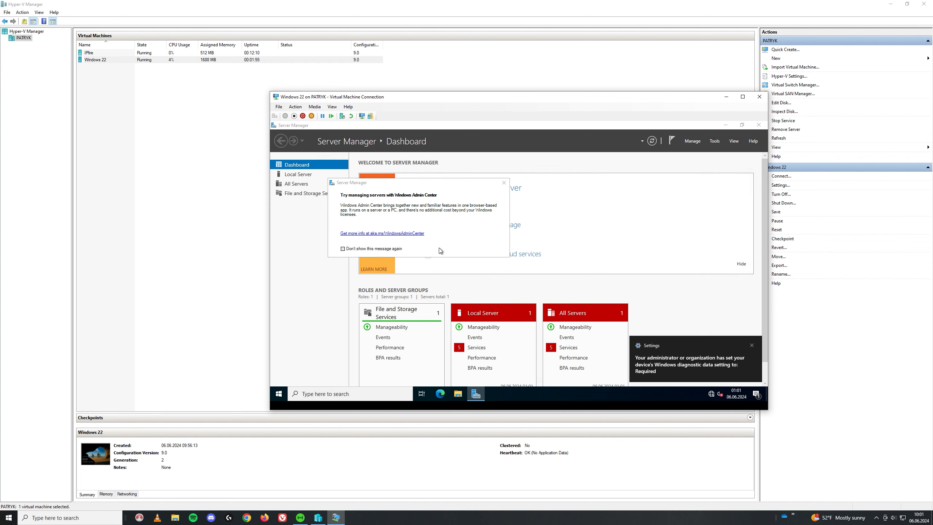
left_click(443, 392)
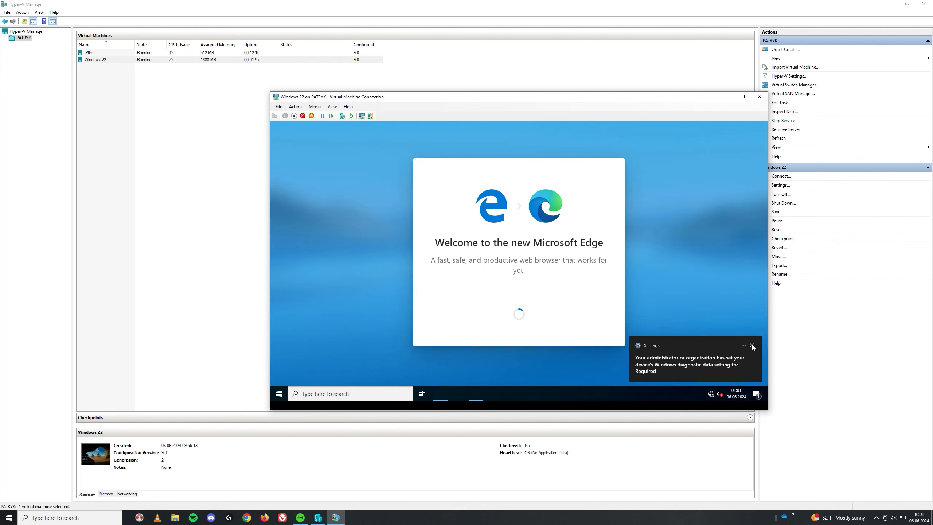
- Dismiss the diagnostics notice, finish Edge's first-run setup, and search 'google' in a new tab
left_click(752, 345)
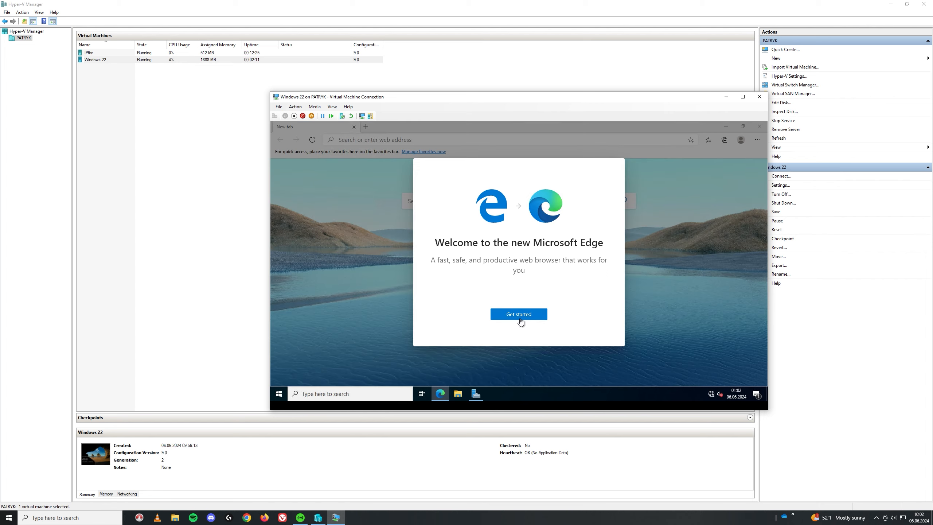
left_click(535, 317)
left_click(577, 335)
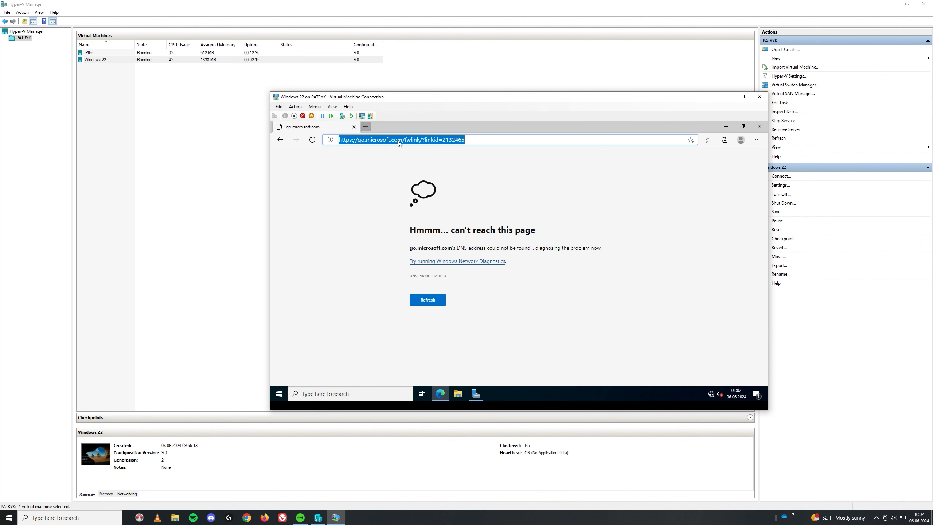
key("ctrl+t")
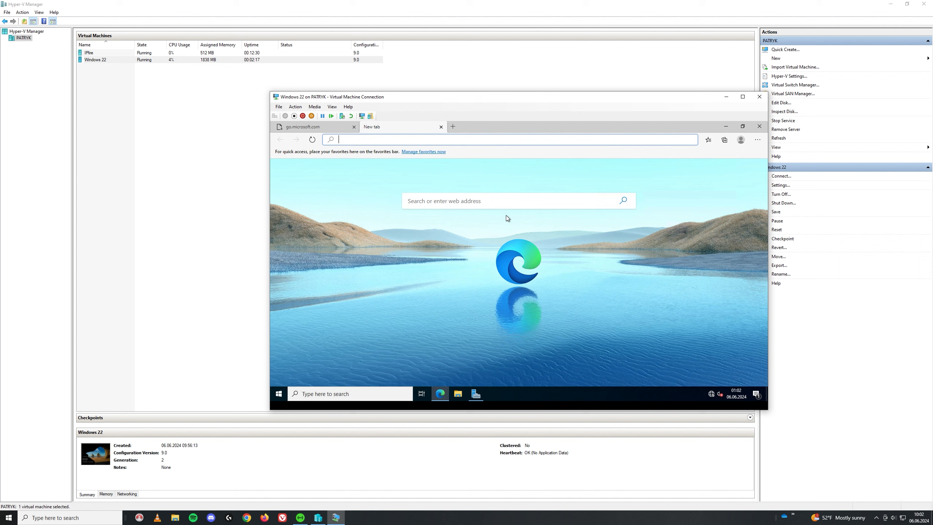
type("google")
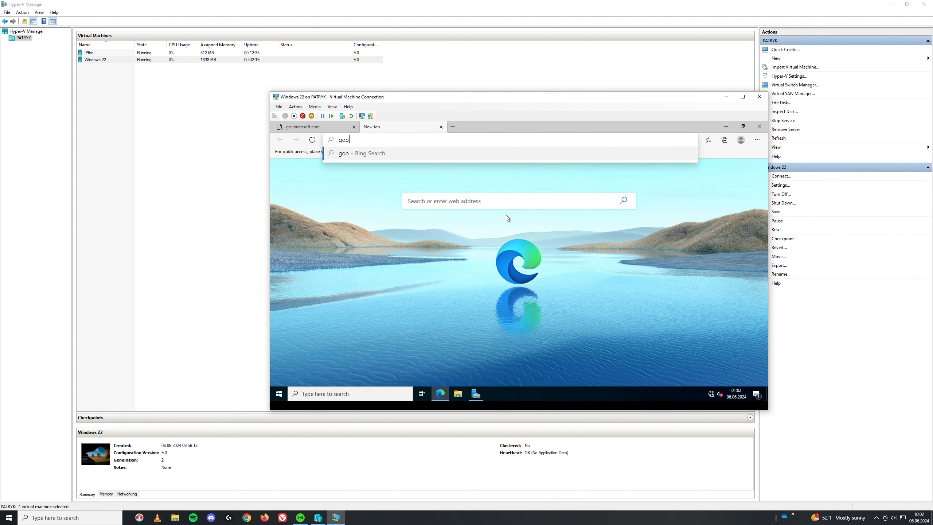
key("Return")
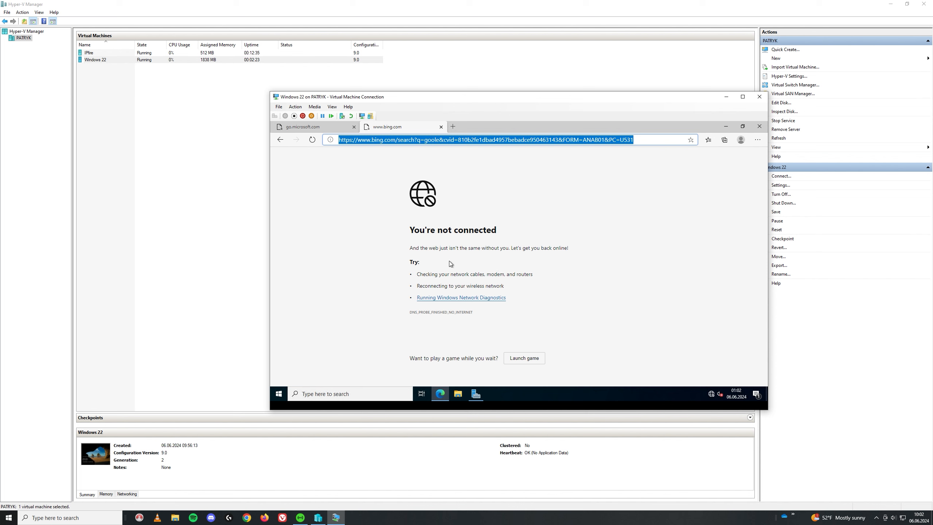
- After checking the network tray status, reopen Edge and search 'dsgf', which shows You're not connected
left_click(759, 126)
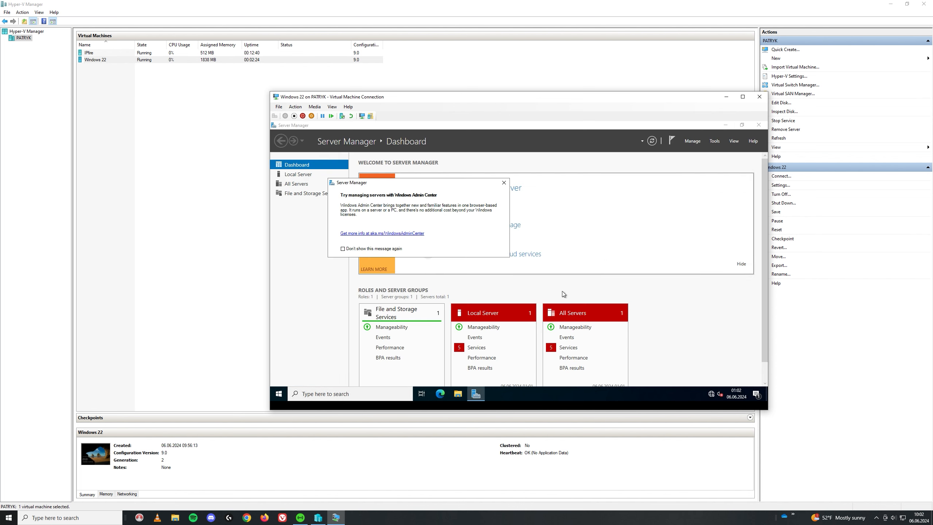
left_click(504, 182)
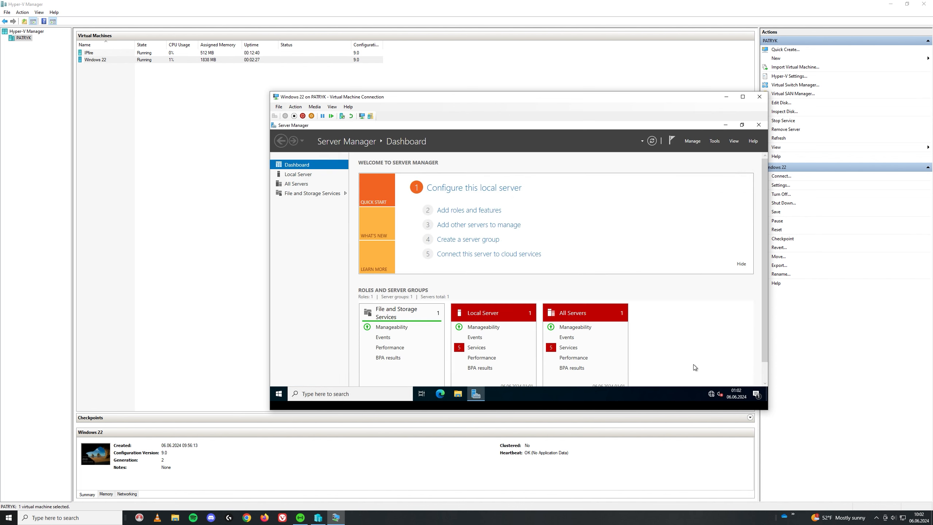
left_click(710, 394)
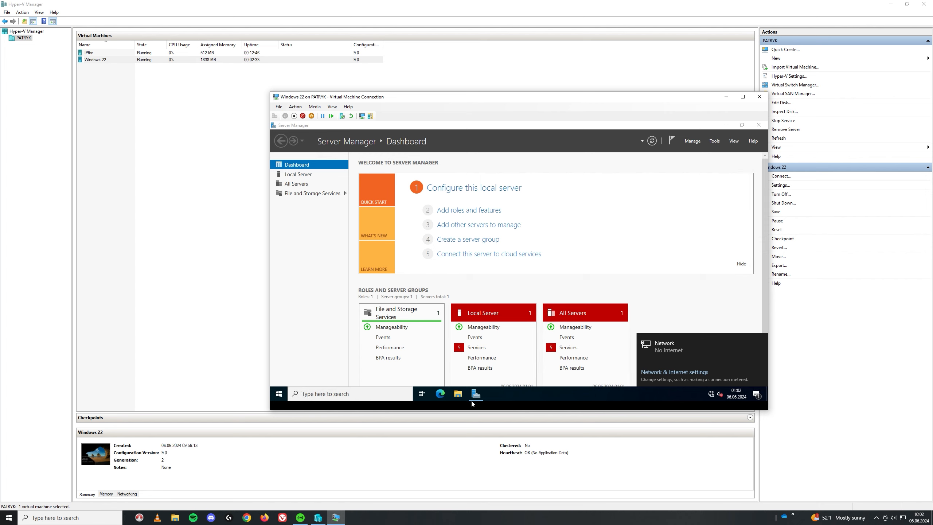
left_click(440, 394)
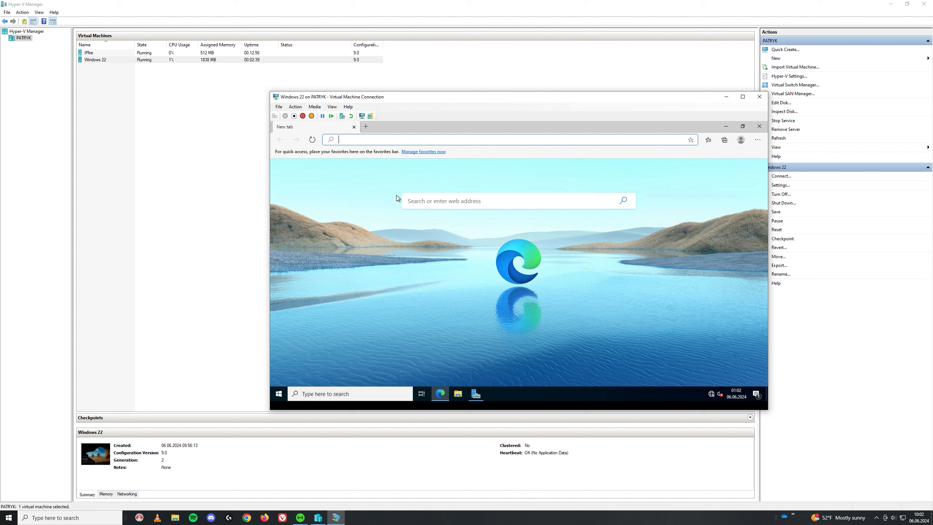
type("youto")
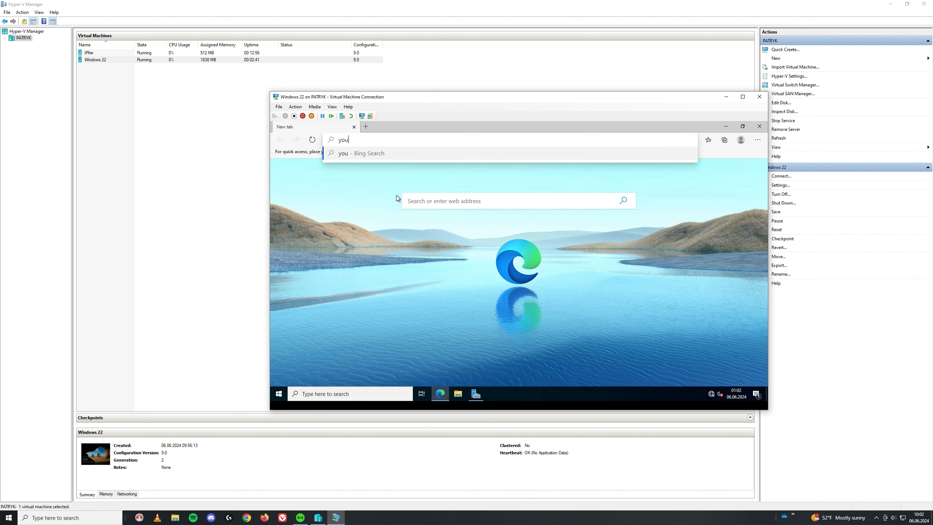
key("BackSpace")
key("BackSpace")
key("BackSpace")
key("BackSpace")
type("dsgf")
key("Return")
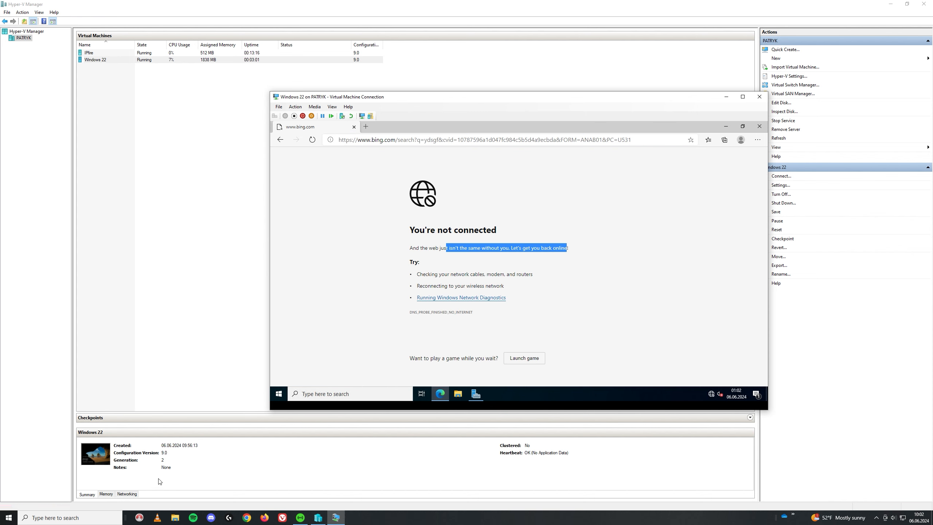
- Restart the Windows 22 server from its Start menu power options
left_click(279, 393)
left_click(282, 380)
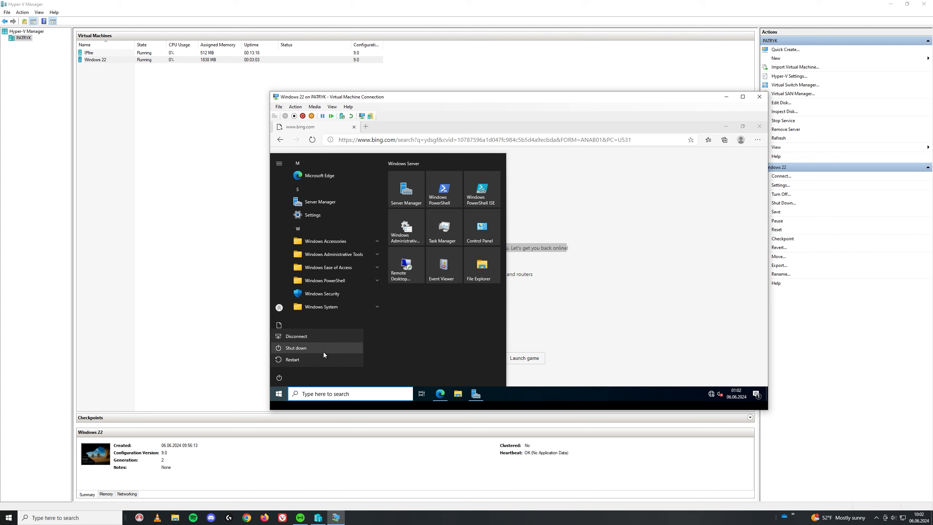
left_click(314, 363)
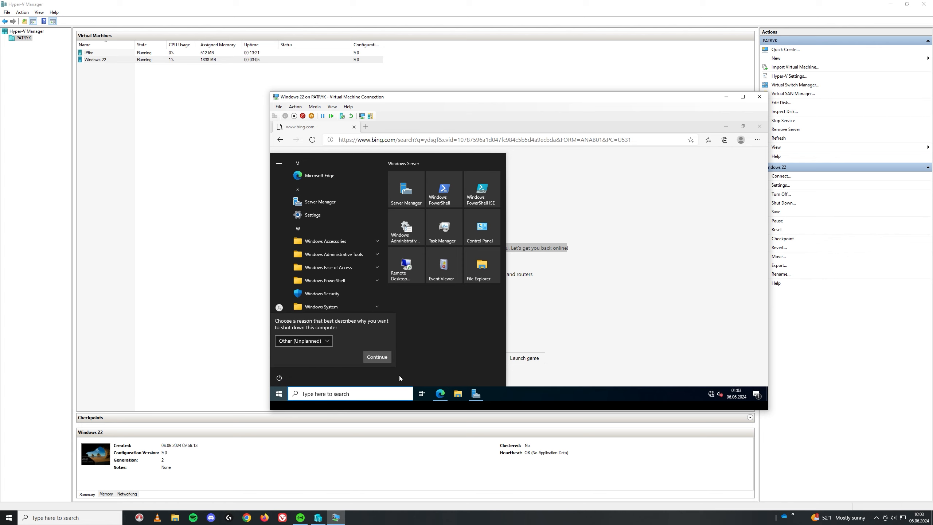
left_click(379, 357)
- Turn off the IPFire VM, then connect to it and start it again
right_click(134, 52)
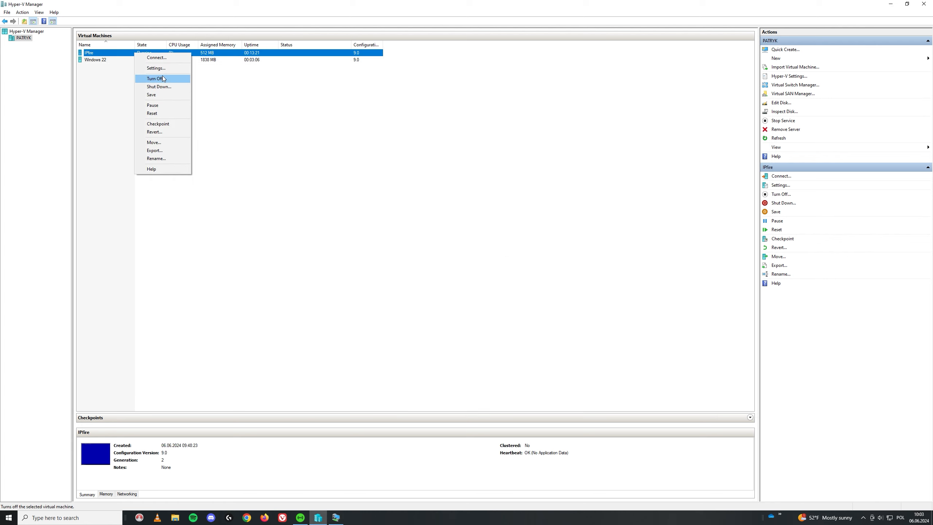
left_click(161, 78)
left_click(134, 54)
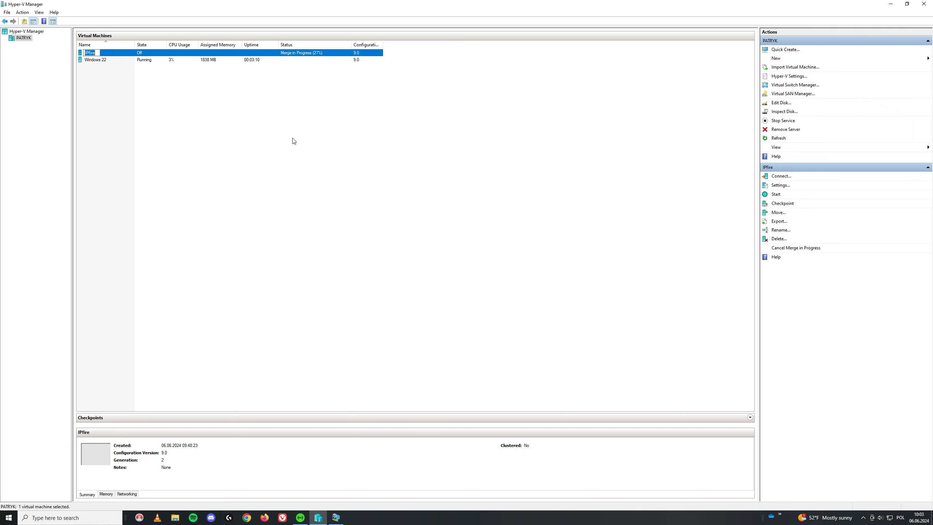
left_click(183, 122)
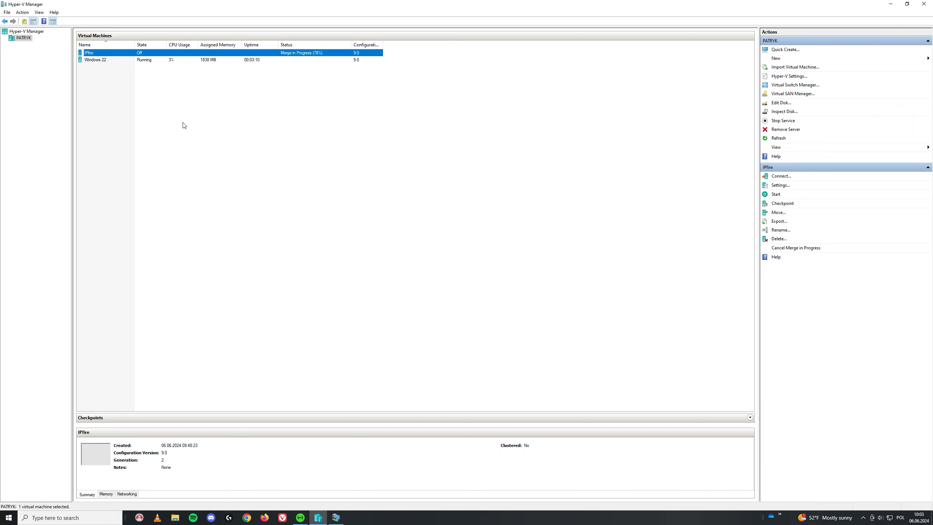
left_click(144, 54)
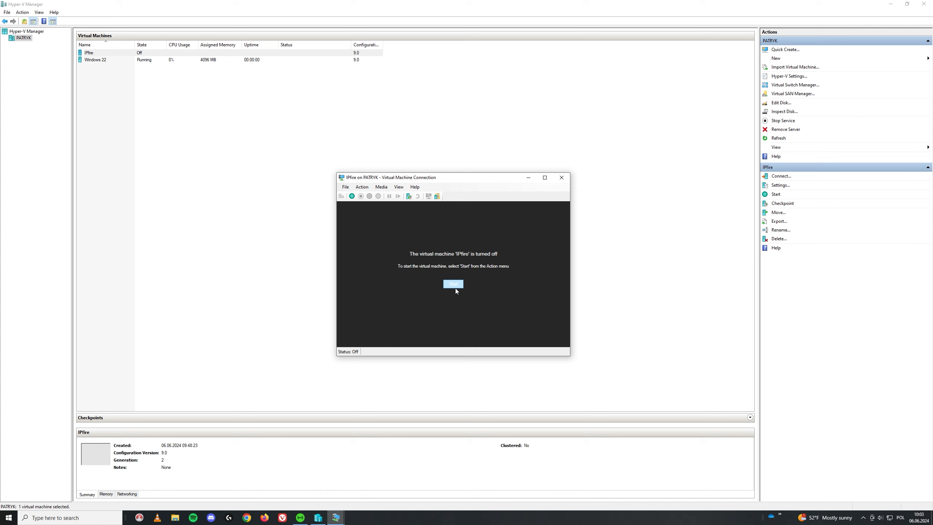
left_click(455, 287)
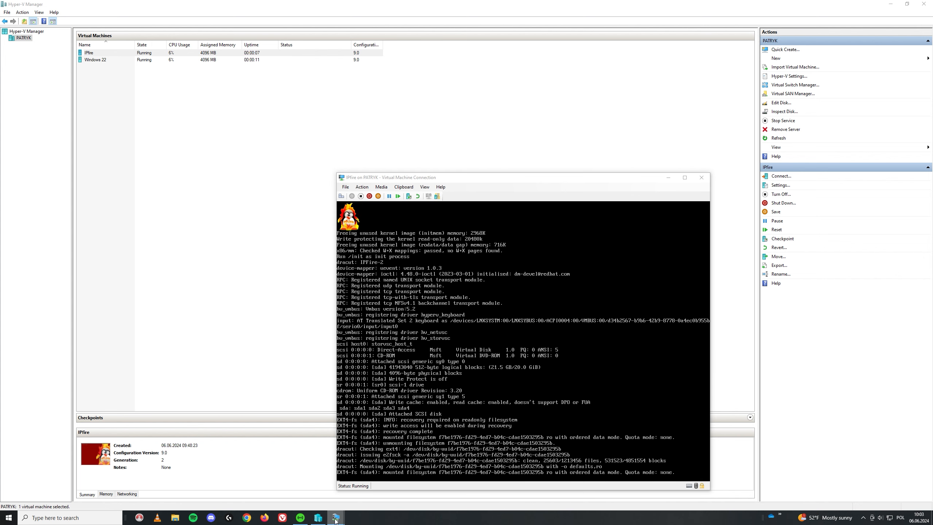
- Sign in to the Windows 22 console with the administrator password
mouse_move(337, 521)
left_click(308, 490)
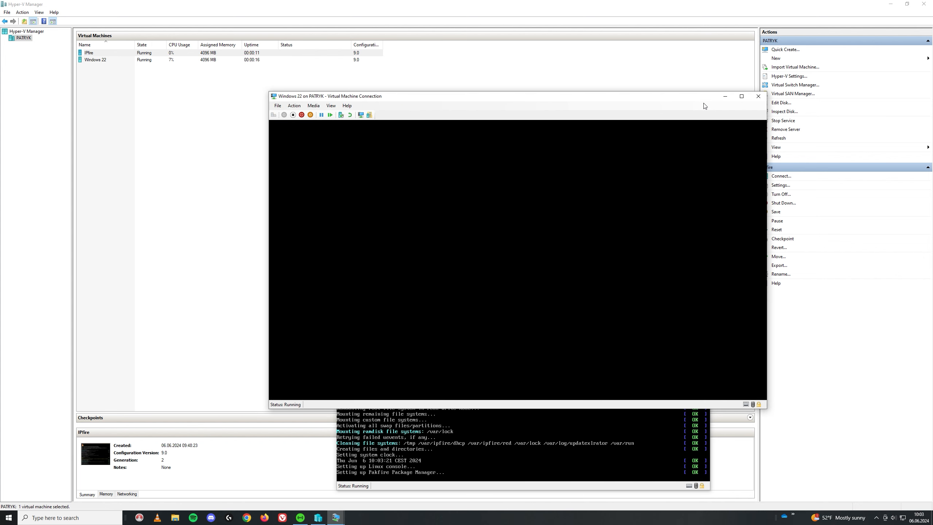
left_click(507, 291)
type("••••")
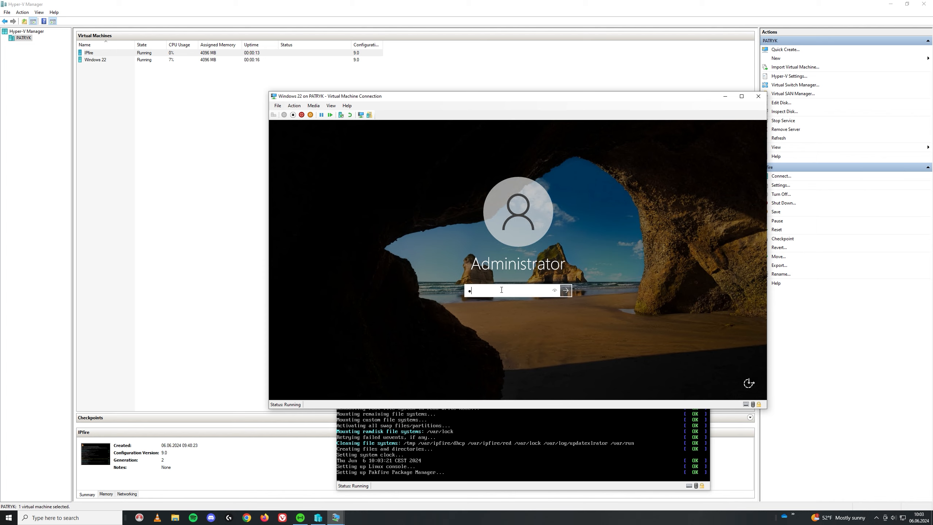
type("•••••")
key("Return")
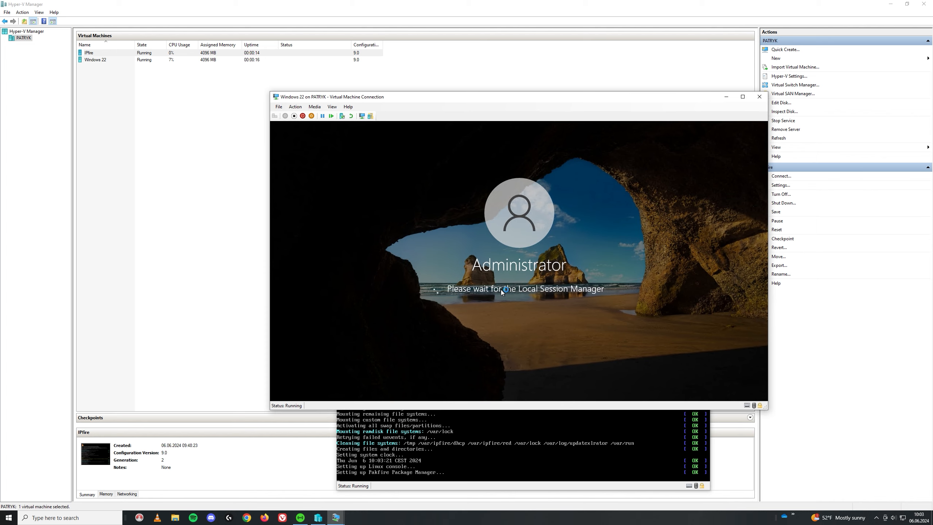
- Arrange the Windows 22 and IPFire console windows side by side and open Server Manager's Tools menu
left_click_drag(484, 100, 158, 183)
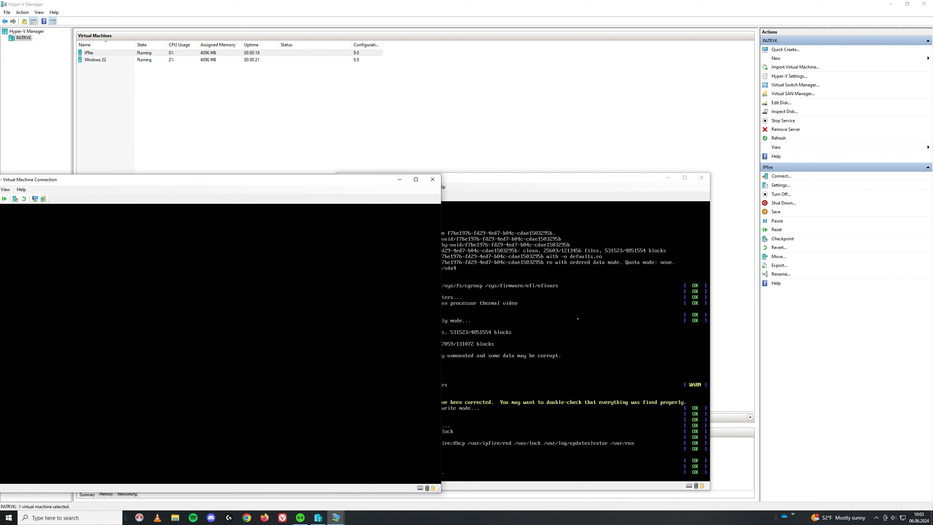
left_click_drag(239, 180, 350, 94)
left_click_drag(613, 185, 832, 93)
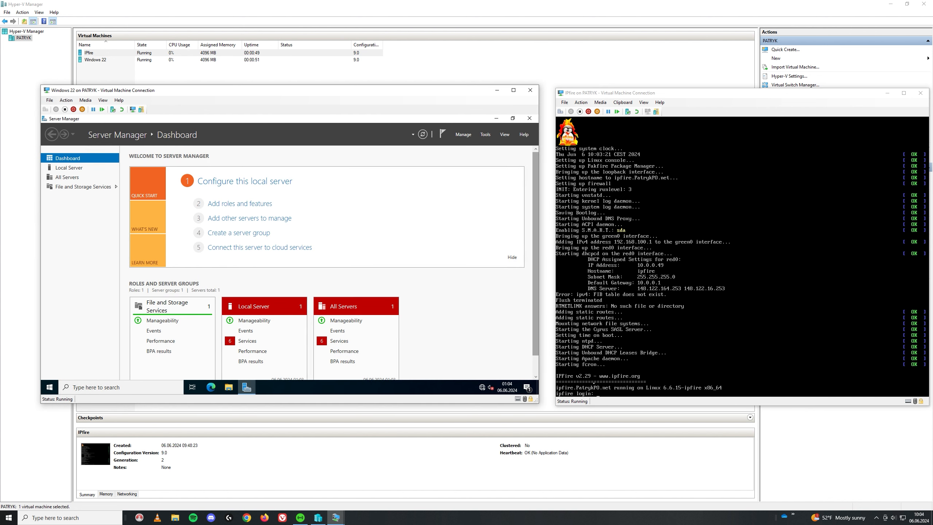
left_click(485, 135)
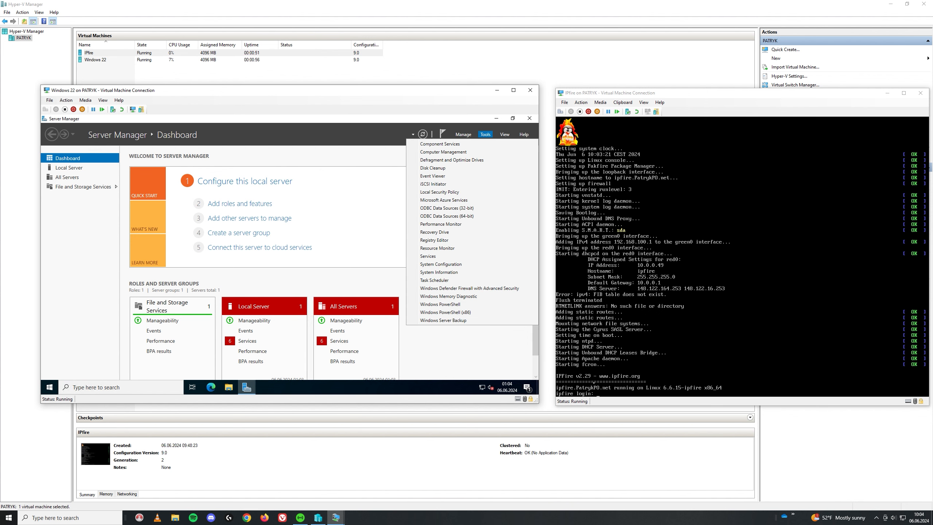
- Log in to the IPFire console as root, minimize it, and close the Tools menu
left_click(625, 383)
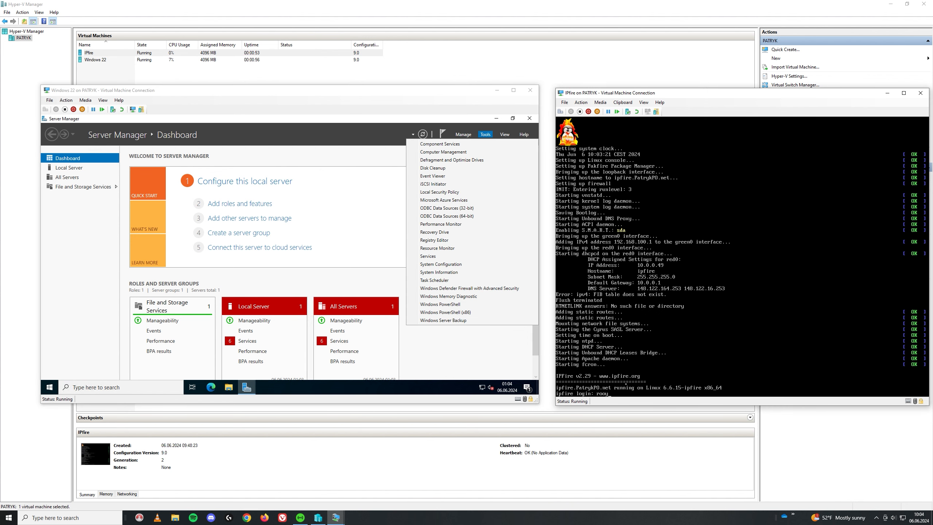
type("root")
key("Return")
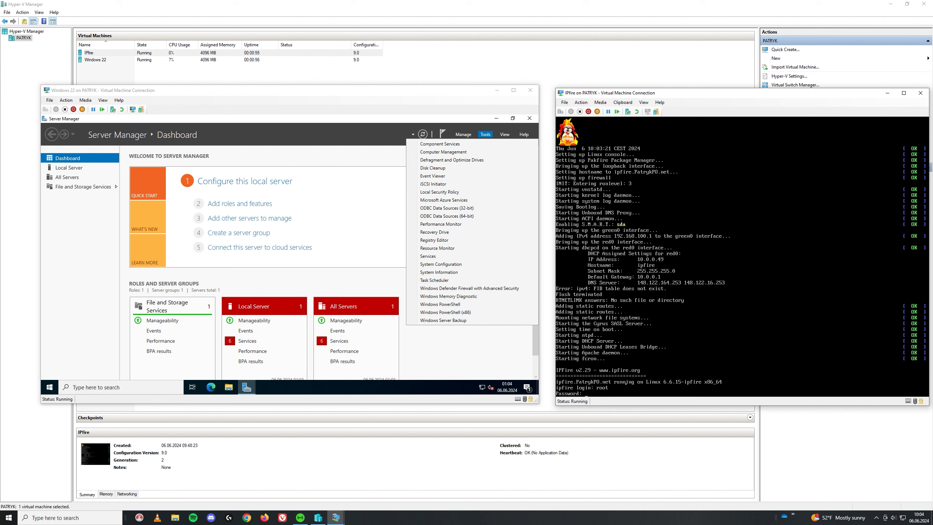
key("Return")
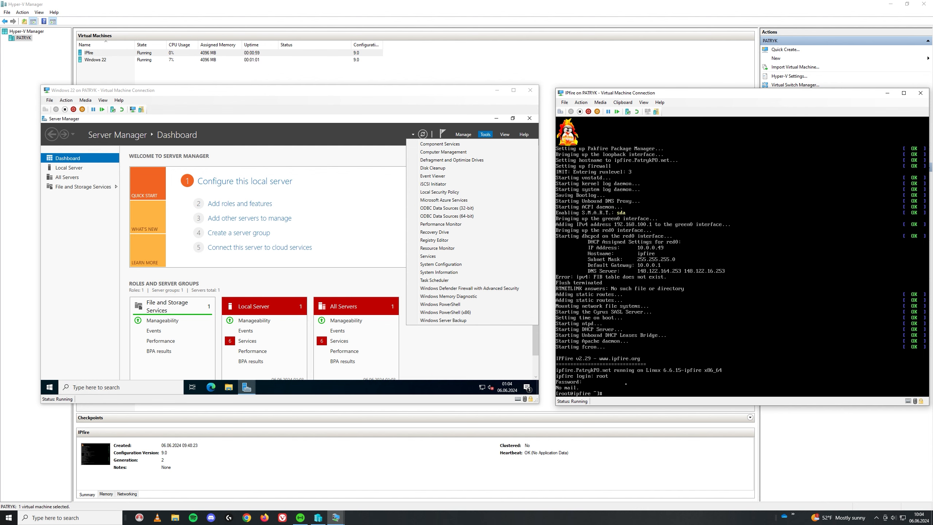
left_click(891, 93)
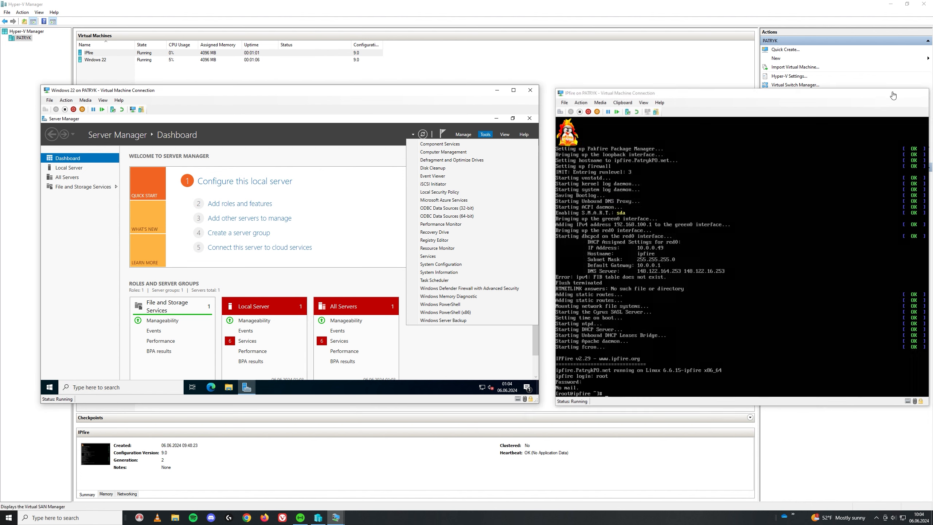
left_click(480, 389)
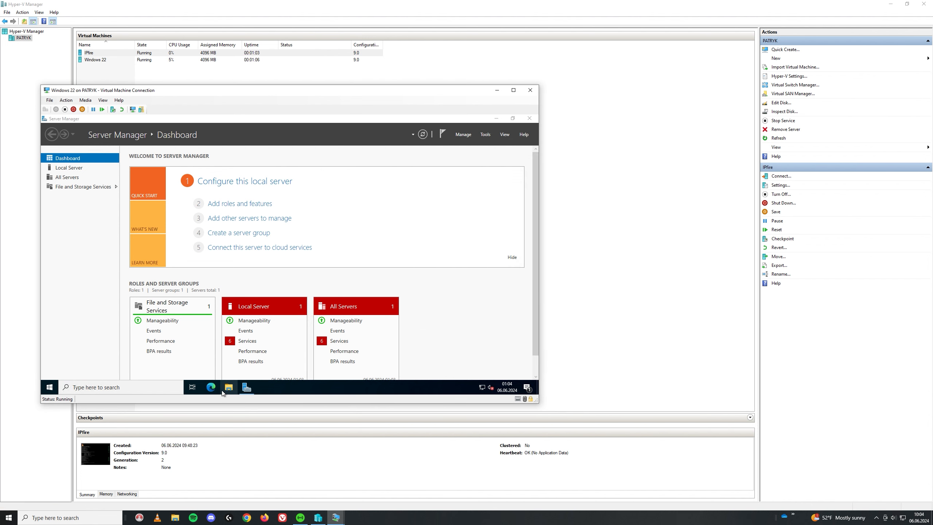
left_click(211, 387)
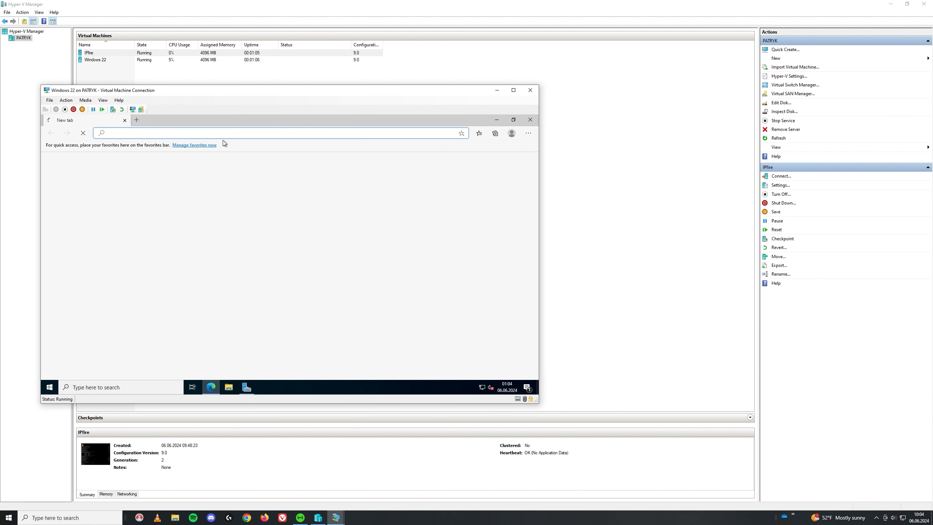
type("goo")
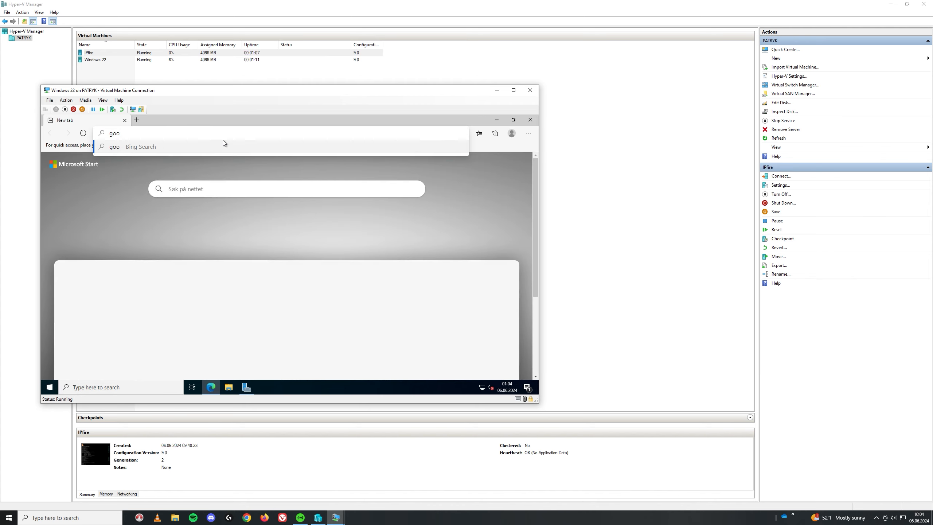
type("le")
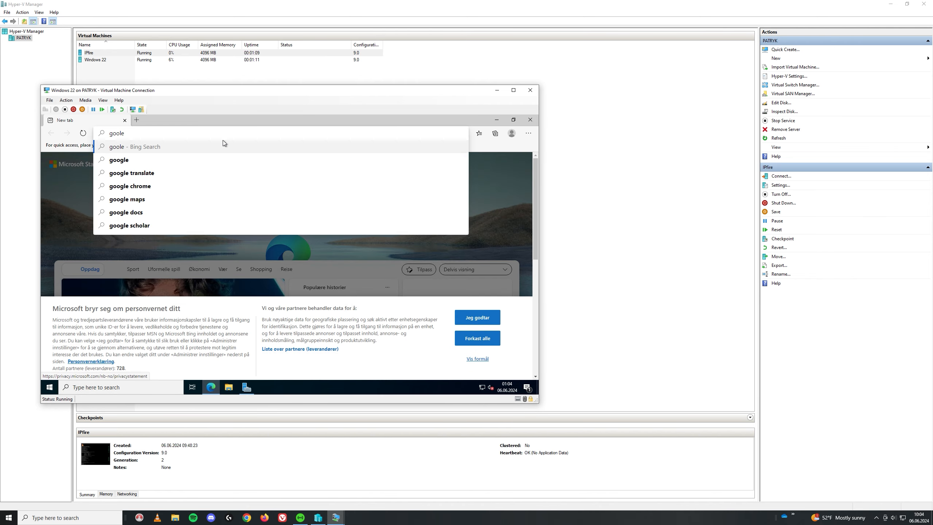
key("Return")
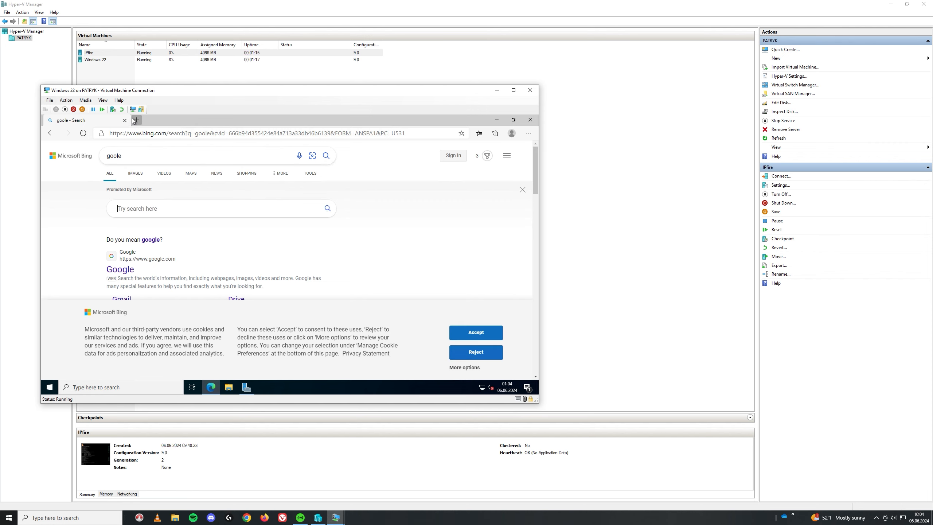
left_click(135, 121)
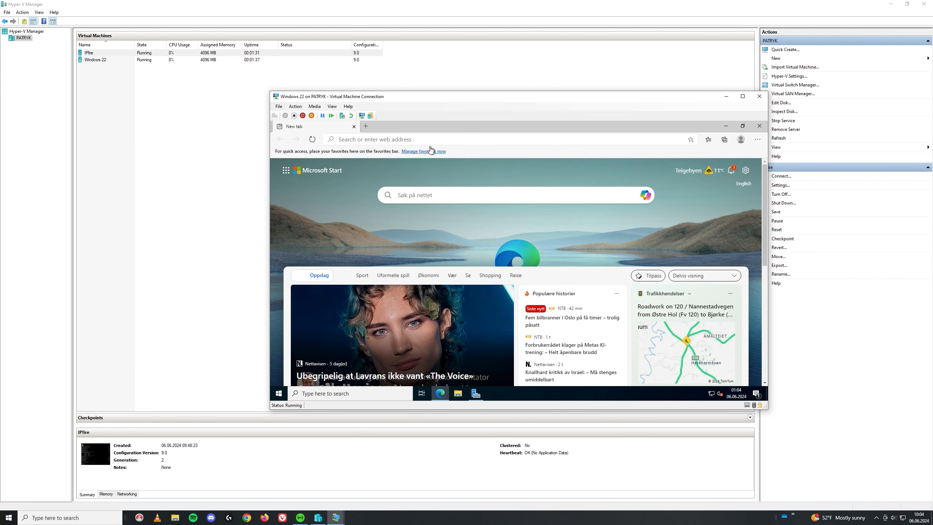
left_click(436, 139)
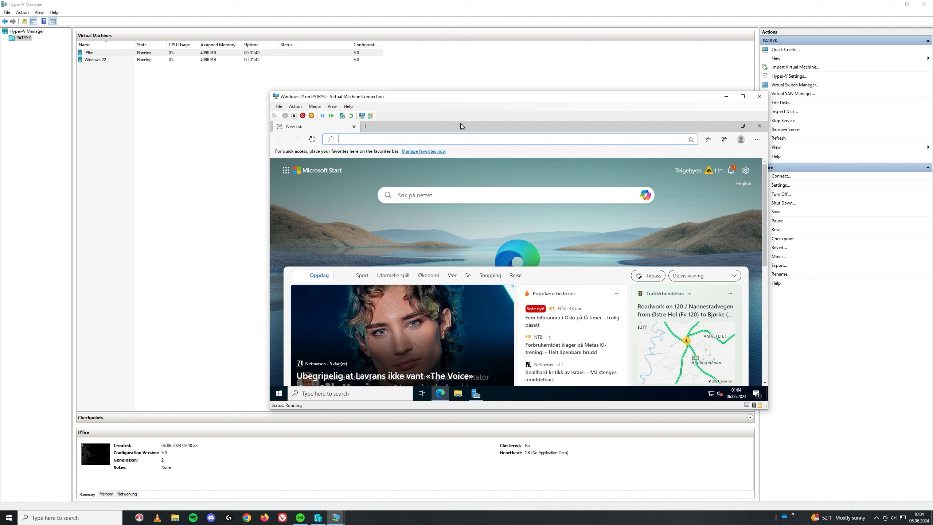
type("https")
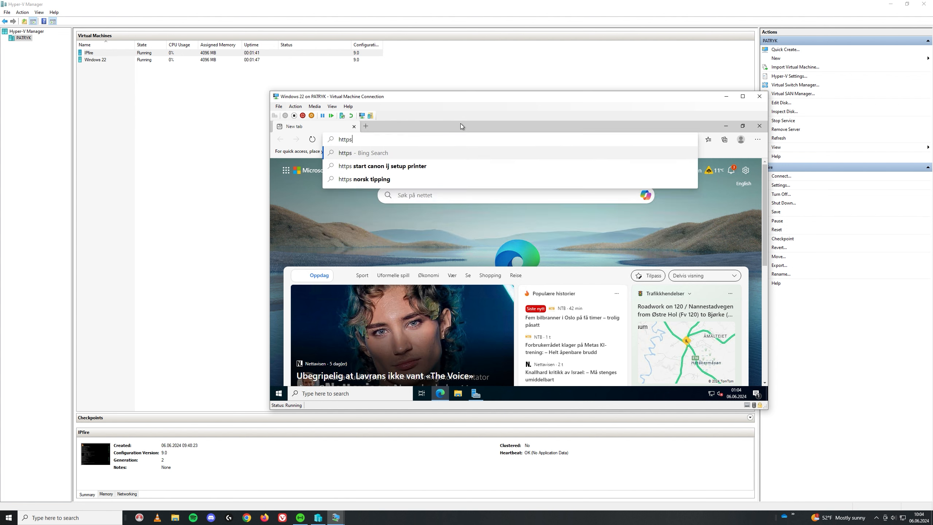
type("://")
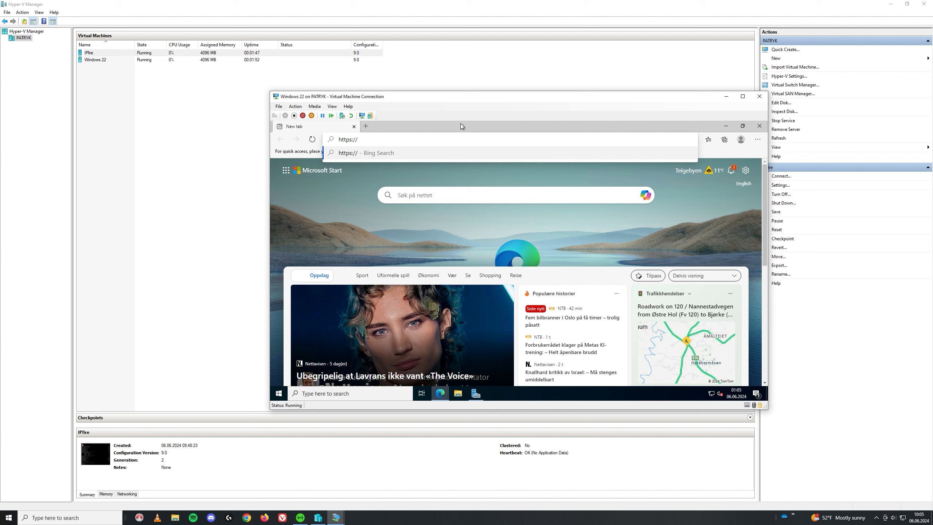
type("19")
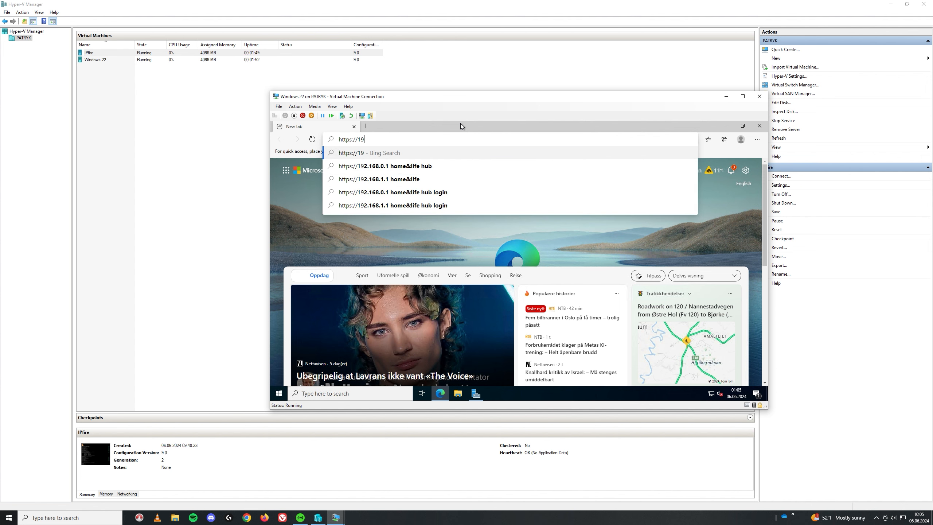
type("2.1")
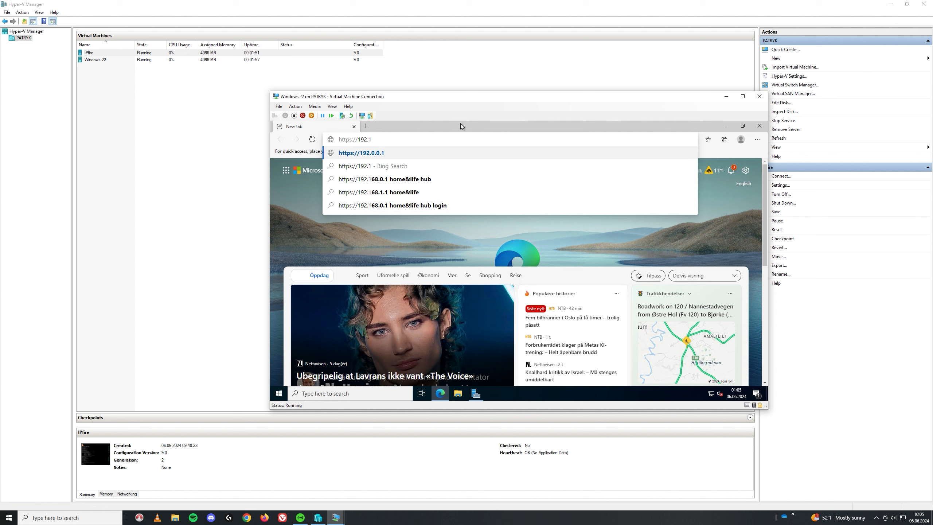
type("6")
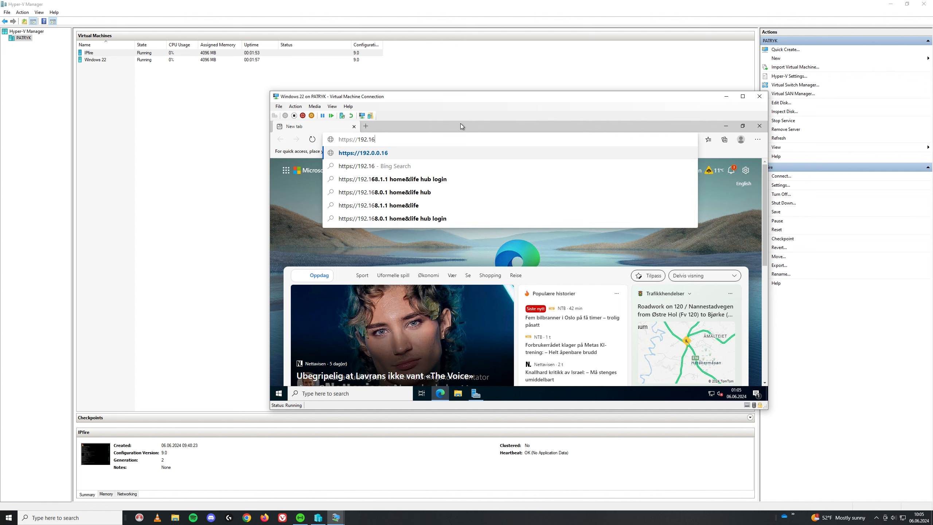
type("8.100.")
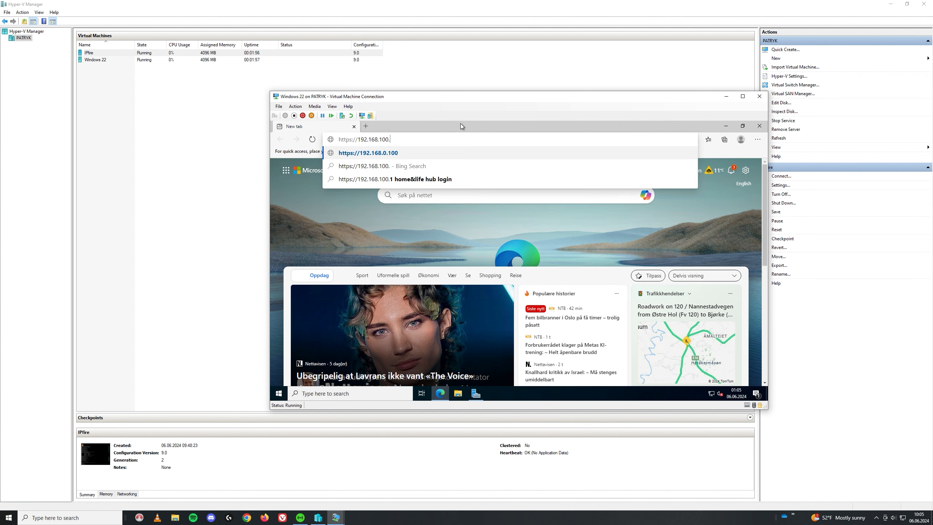
type("1:")
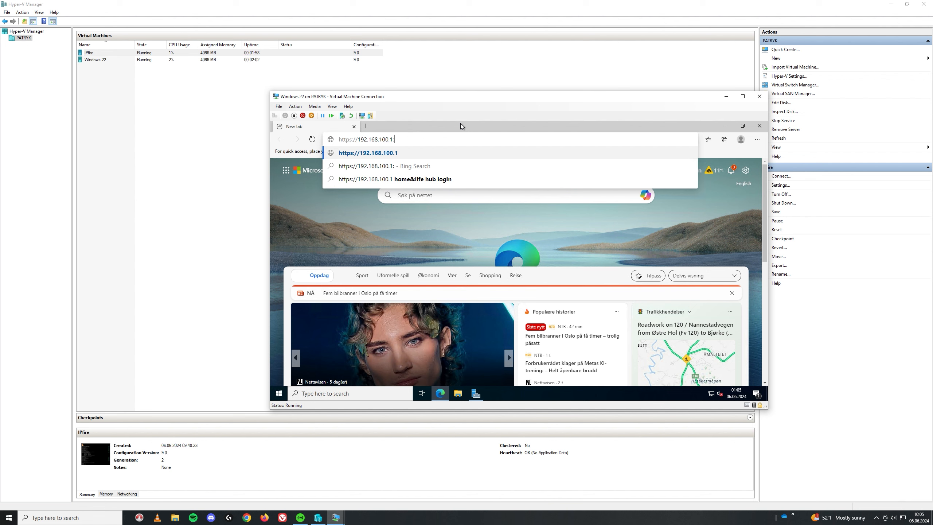
type("444")
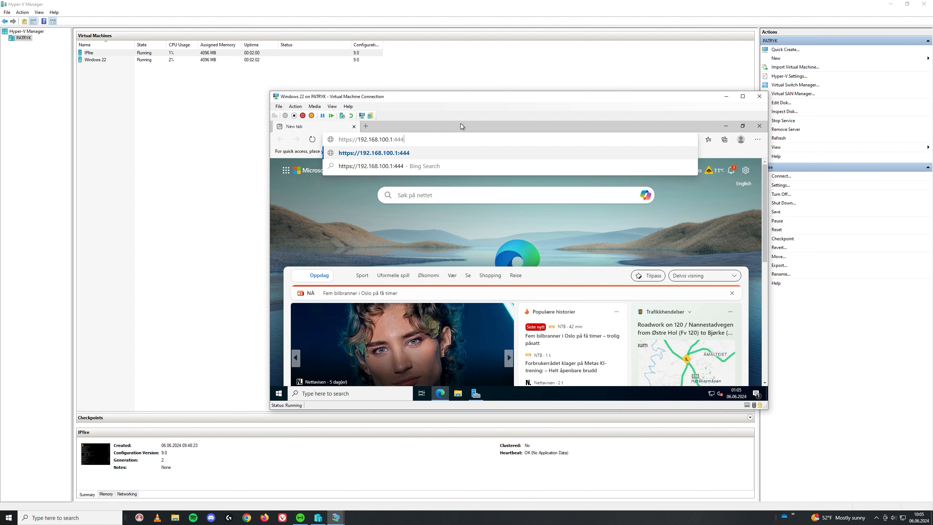
key("Return")
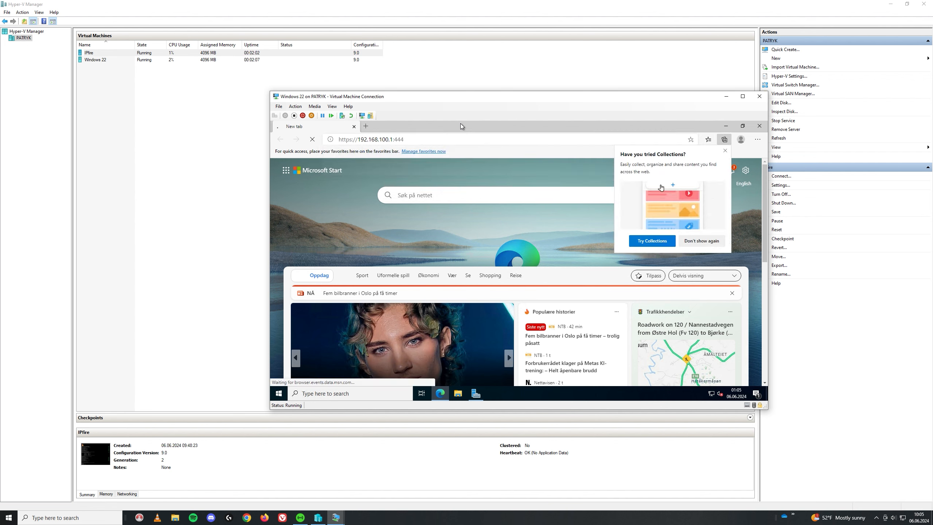
- Bypass the certificate warning and sign in to IPFire as admin with its password
left_click(725, 151)
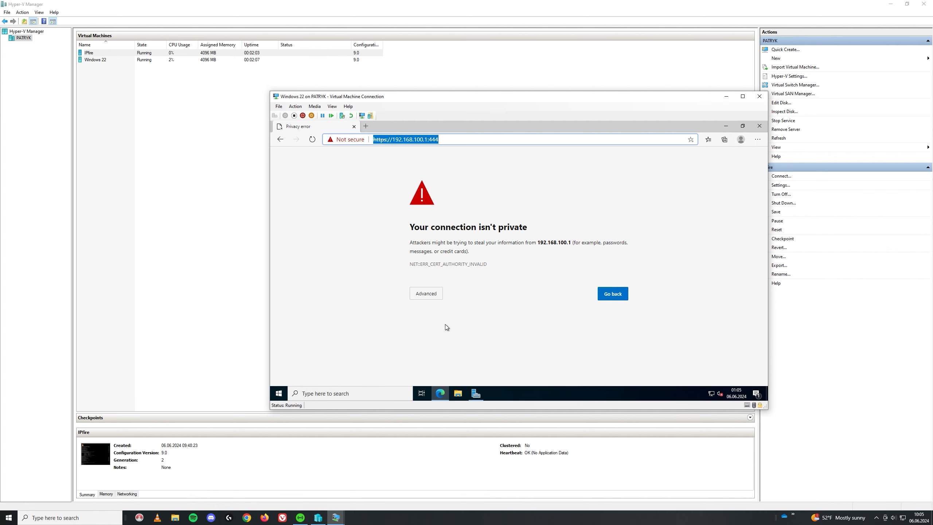
left_click(425, 296)
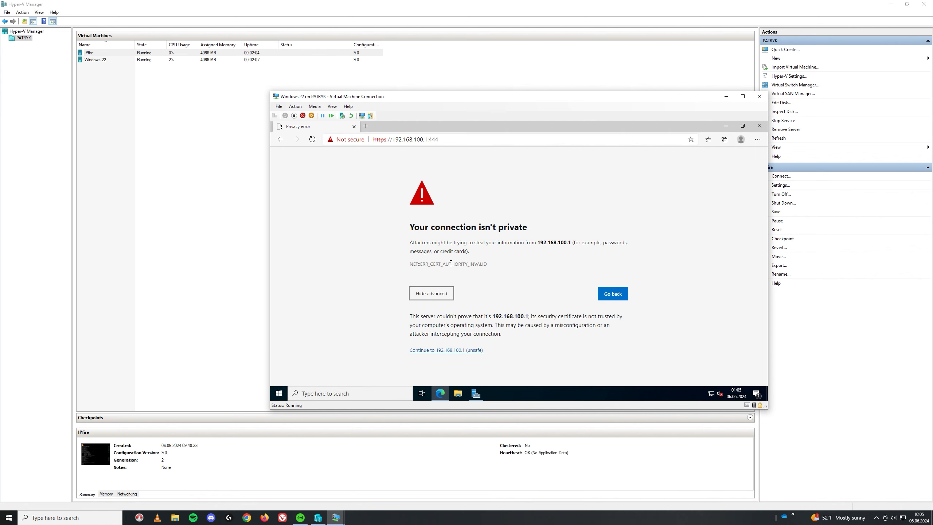
left_click(452, 351)
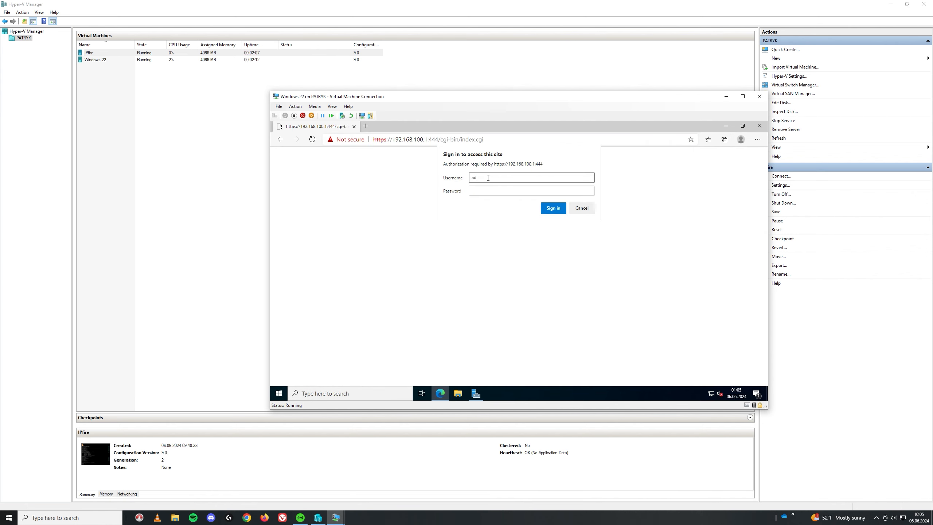
type("admin")
key("Tab")
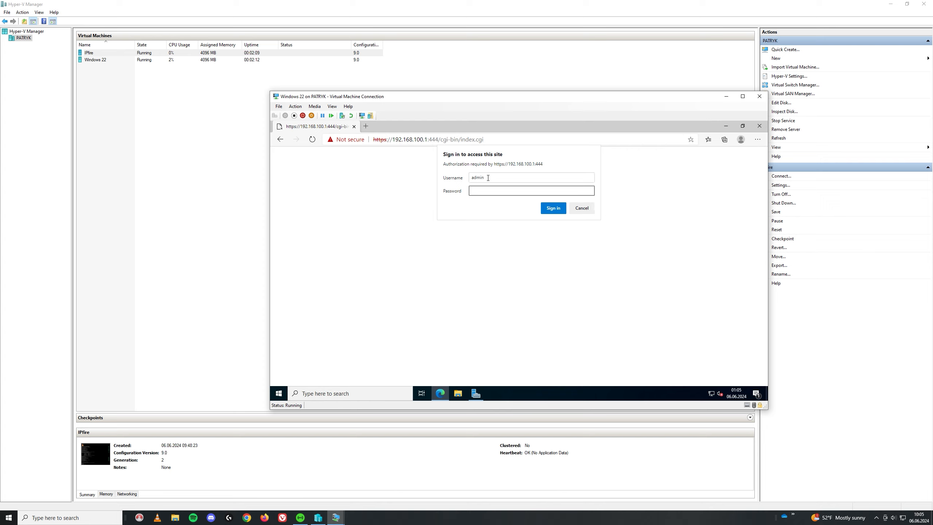
type("•••••••••")
key("Return")
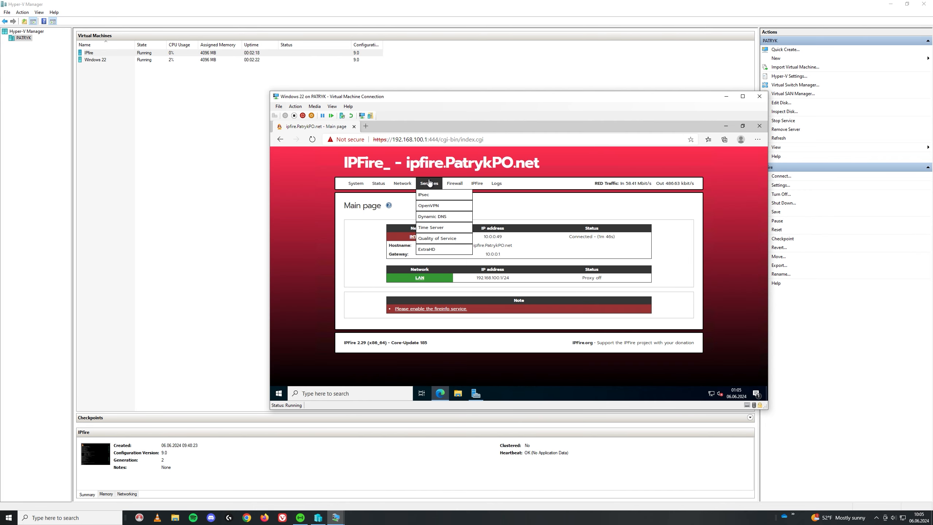
- On IPFire's DHCP server page, set primary DNS 192.168.100.2 and secondary DNS 192.168.100.1
mouse_move(404, 186)
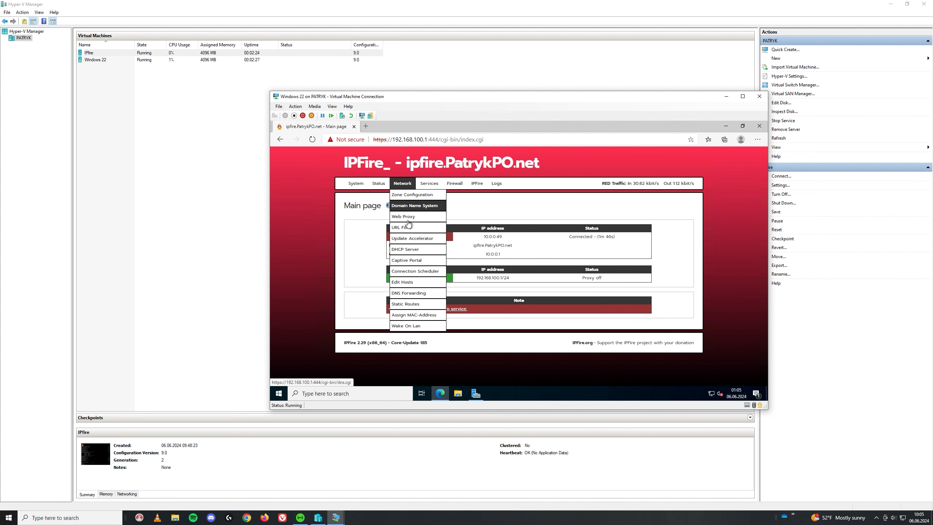
left_click(407, 249)
scroll(438, 254, "down", 2)
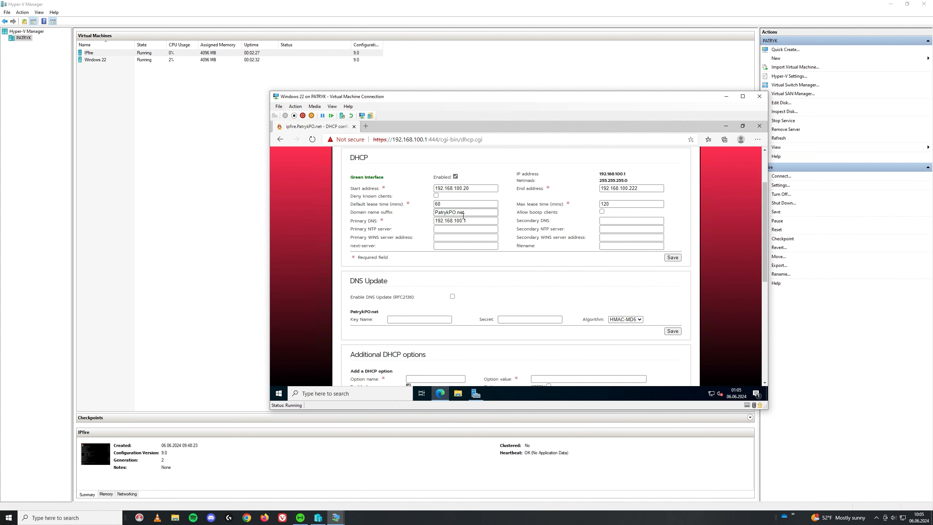
left_click(472, 222)
left_click(620, 220)
type("192")
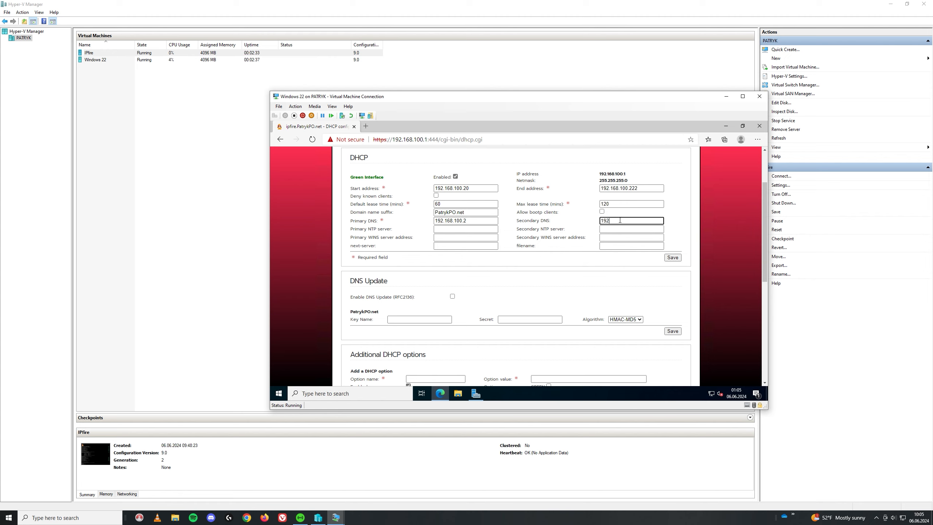
type(".168.100.1")
- Save the DHCP configuration and review dynamic leases 192.168.100.20 and 192.168.100.21
scroll(435, 230, "down", 3)
scroll(435, 230, "down", 5)
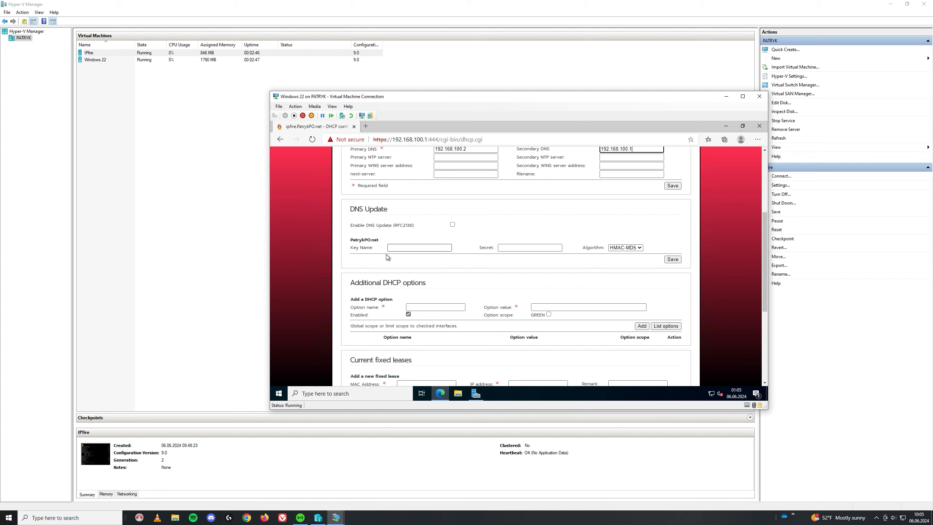
scroll(440, 279, "up", 5)
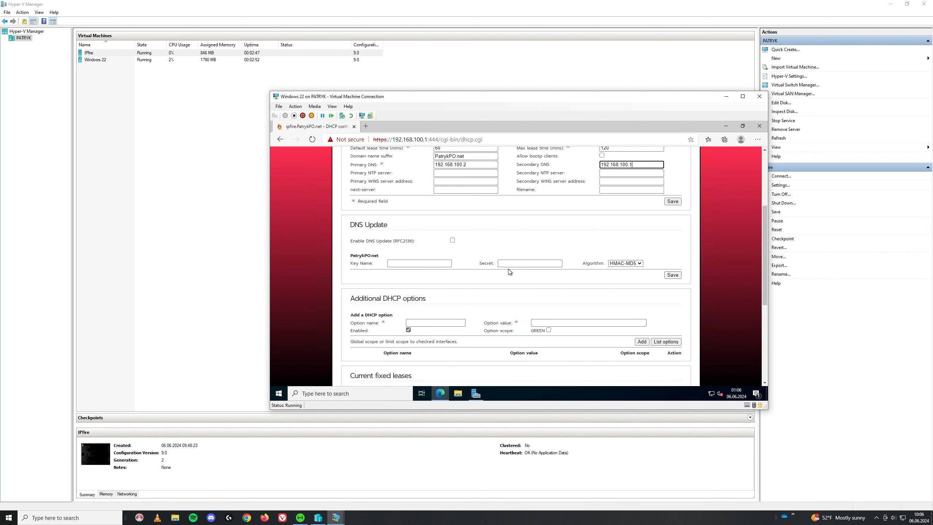
left_click(671, 238)
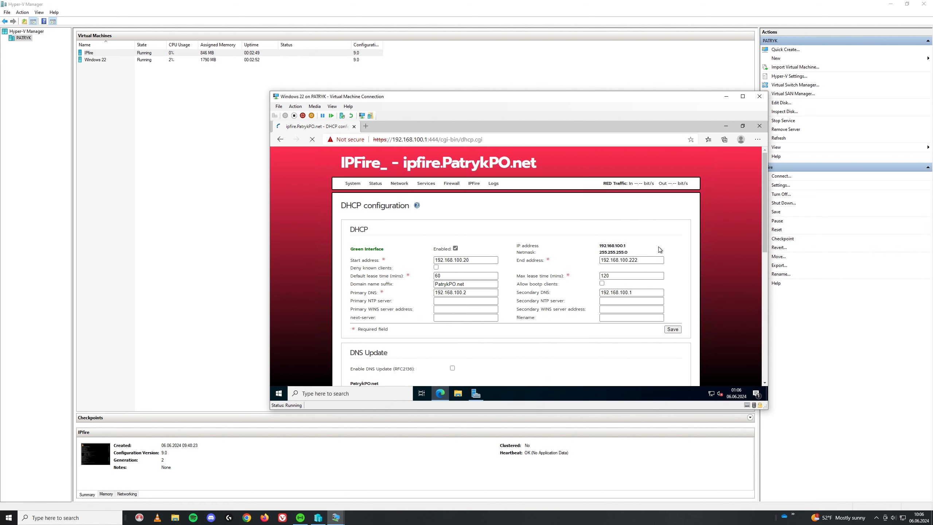
scroll(653, 257, "down", 10)
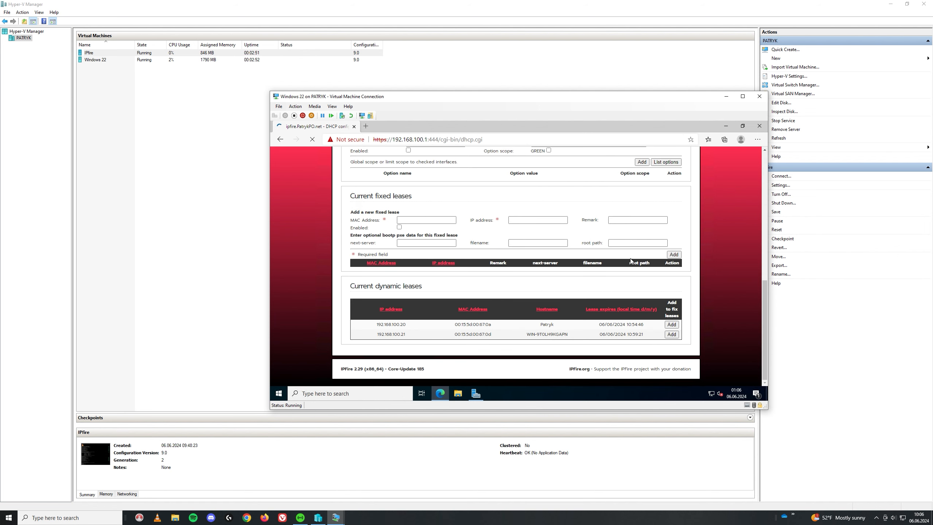
scroll(402, 253, "down", 2)
- Open Windows PowerShell via a 'pow' search and run ipconfig, showing gateway 192.168.100.1
left_click(279, 394)
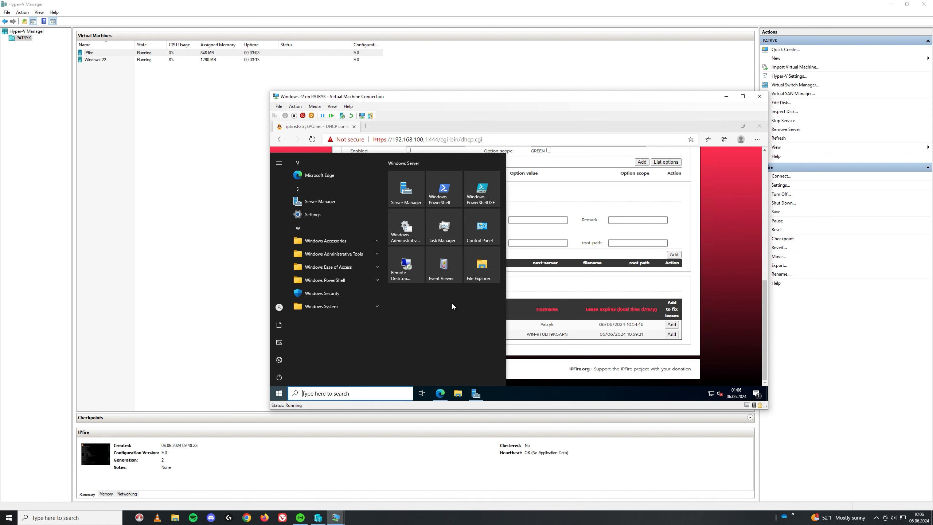
mouse_move(279, 363)
type("pow")
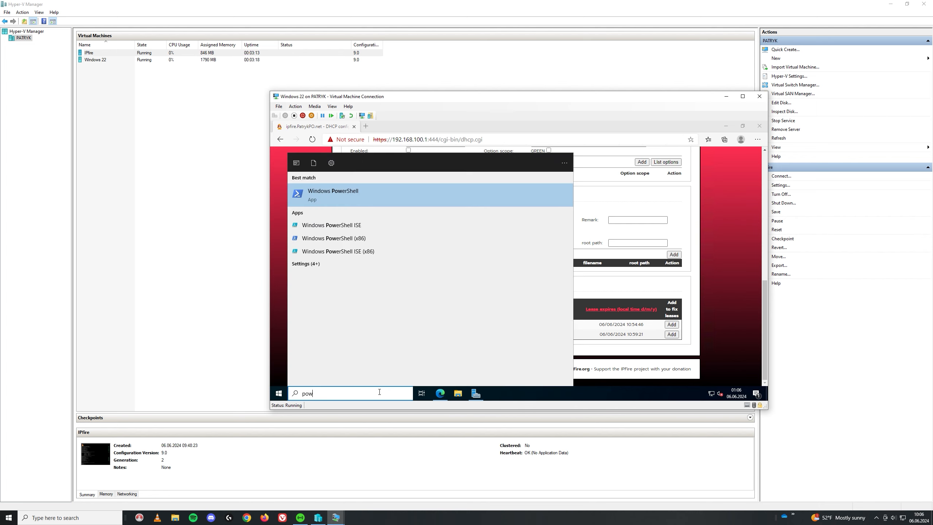
key("Return")
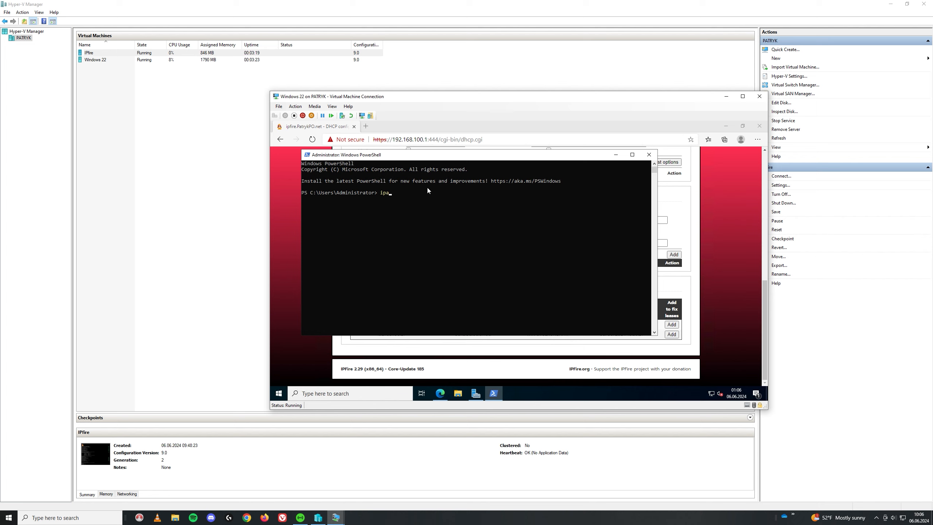
type("ipconfig")
key("Return")
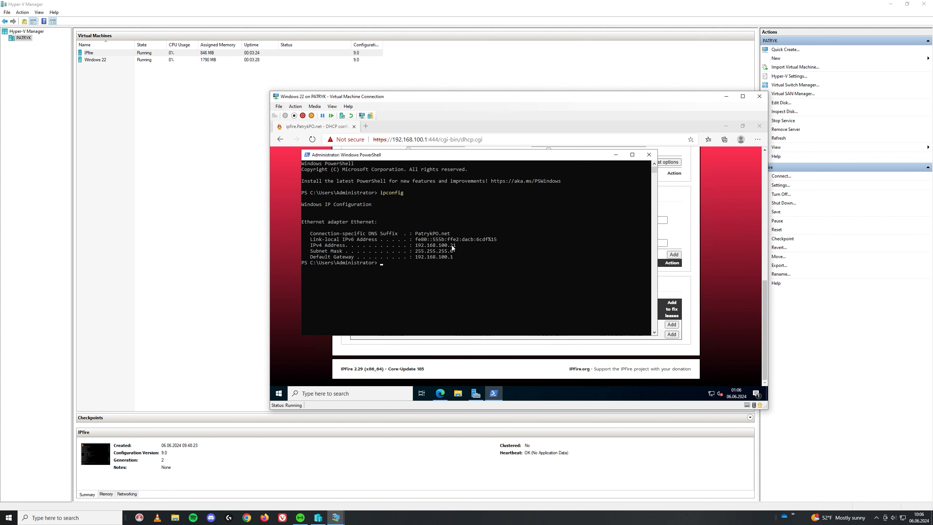
- Turn the server's dynamic lease (00:15:5d:00:67:0d) into a fixed lease at 192.168.100.2
left_click(616, 155)
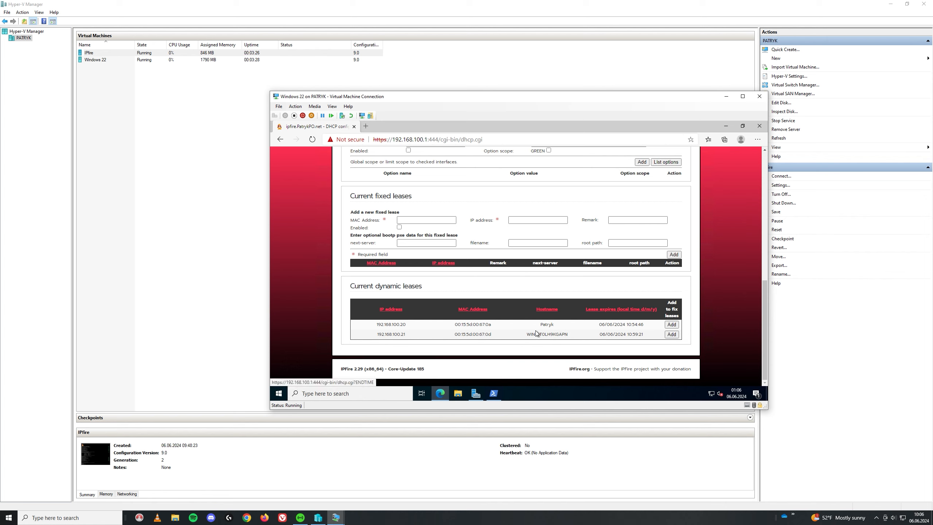
left_click_drag(626, 334, 639, 334)
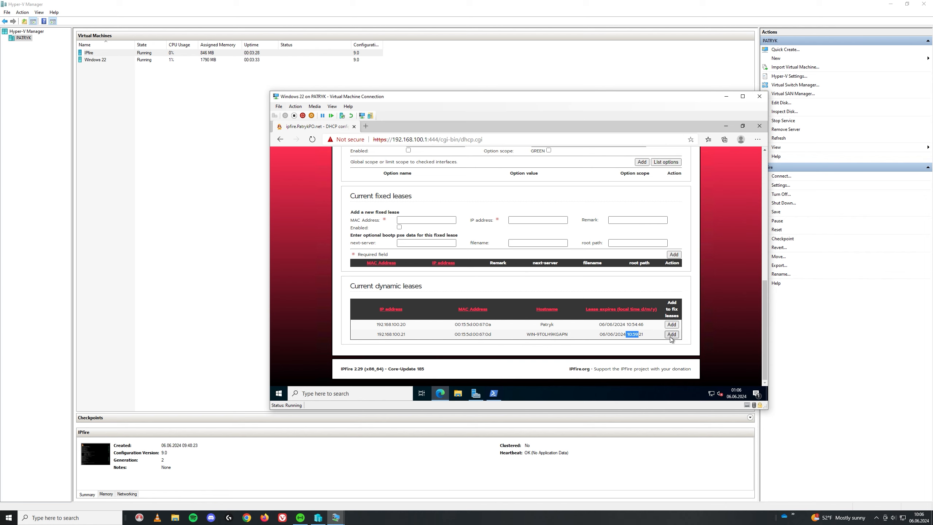
left_click(636, 335)
left_click_drag(545, 324, 545, 324)
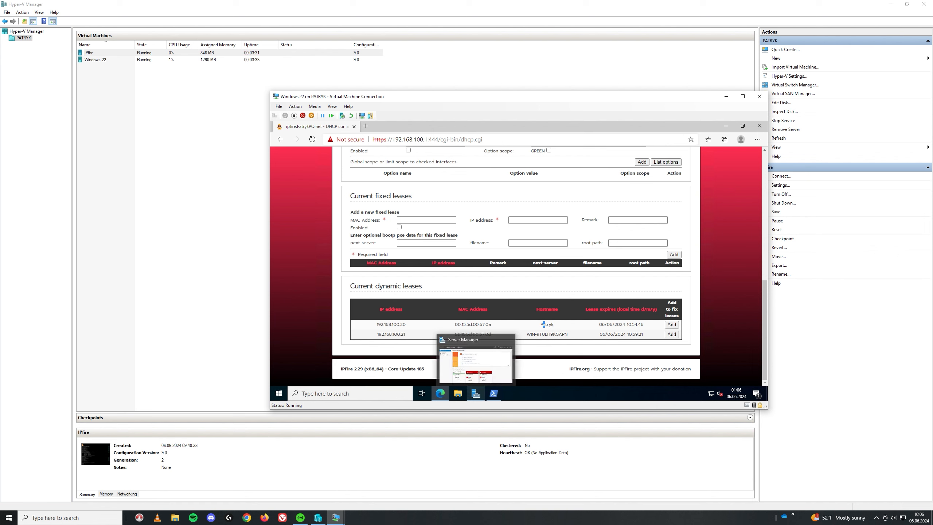
left_click(669, 335)
scroll(487, 232, "down", 10)
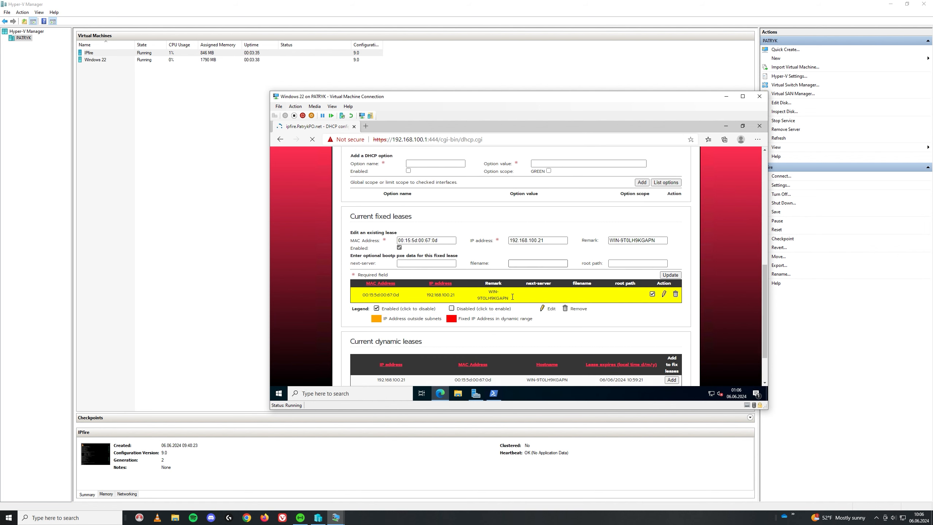
left_click(550, 240)
left_click(675, 275)
- Review the updated lease tables, then open File Explorer on the server
scroll(555, 259, "down", 10)
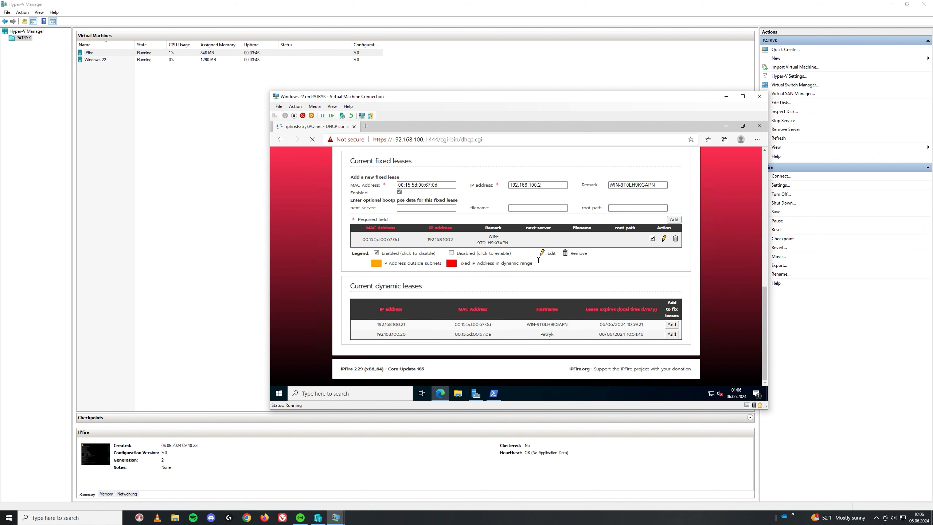
scroll(533, 260, "up", 2)
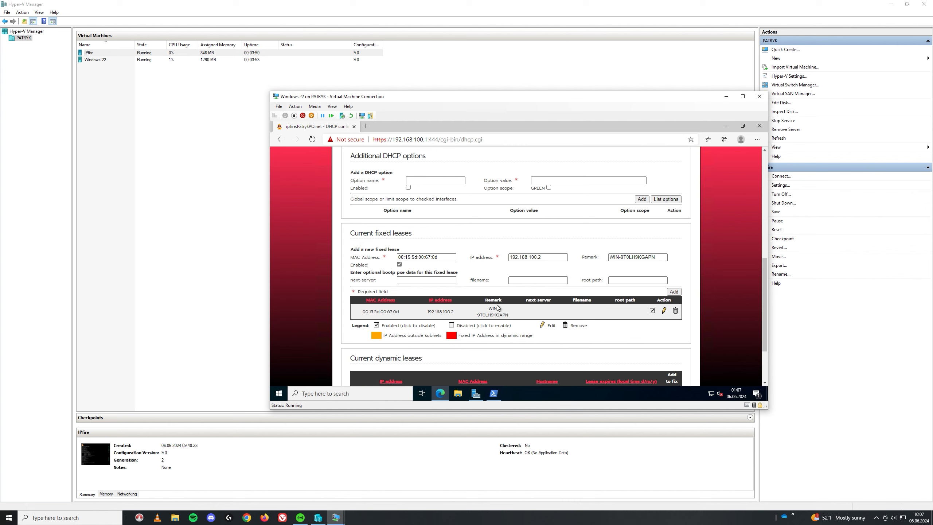
scroll(510, 303, "down", 2)
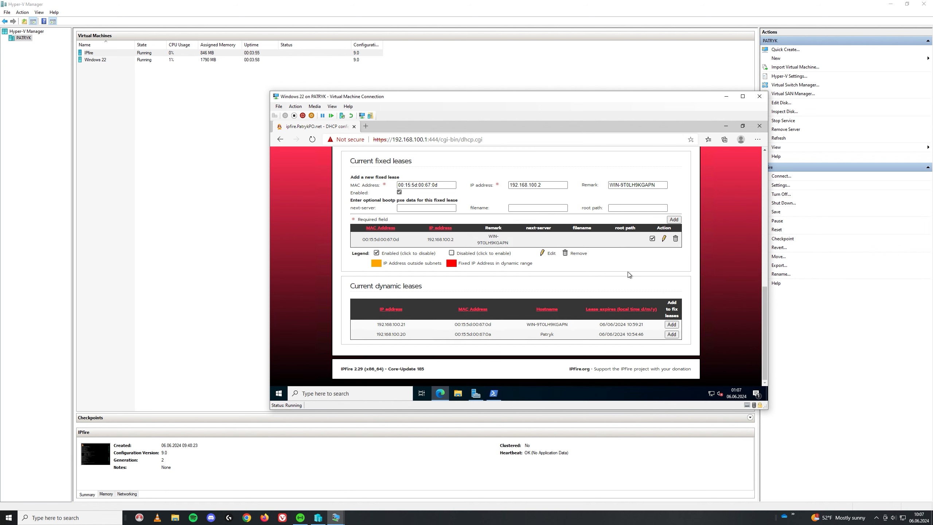
scroll(527, 257, "up", 1)
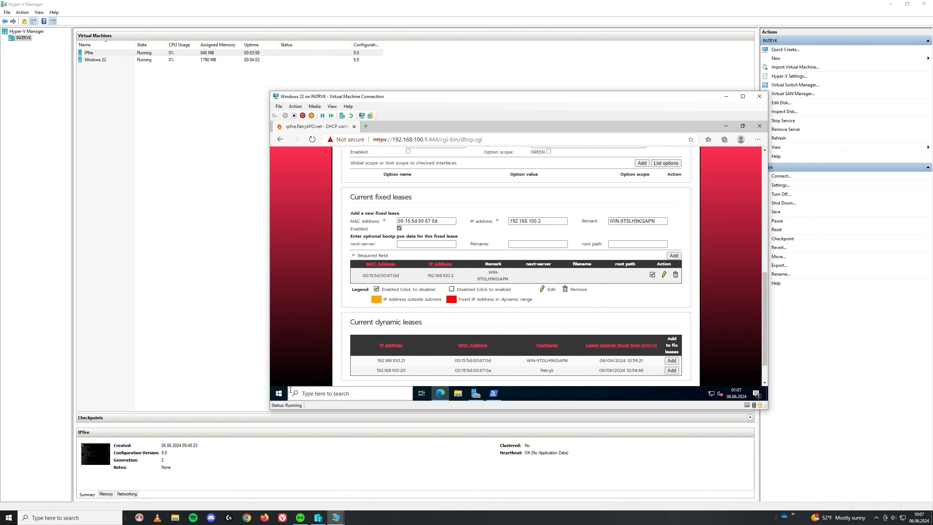
left_click(279, 393)
left_click(457, 394)
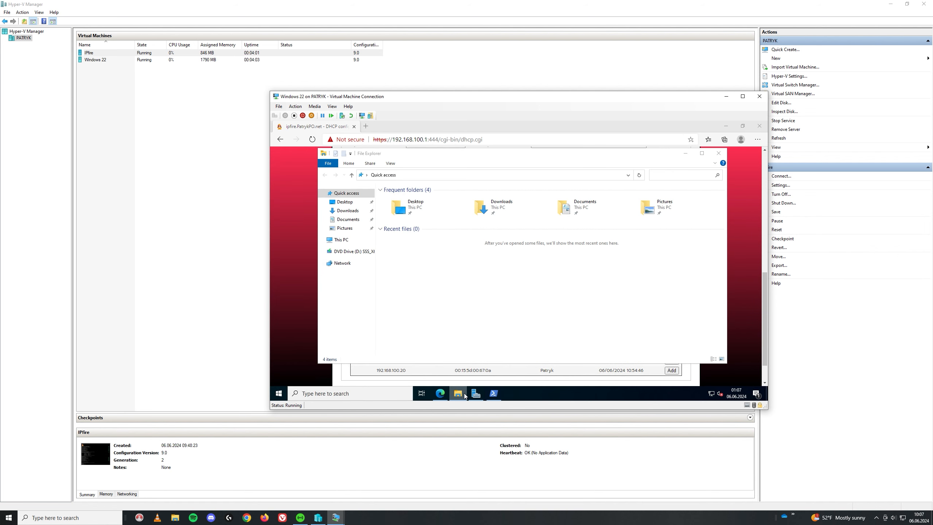
- Open the system properties for This PC from File Explorer
right_click(465, 395)
left_click(341, 239)
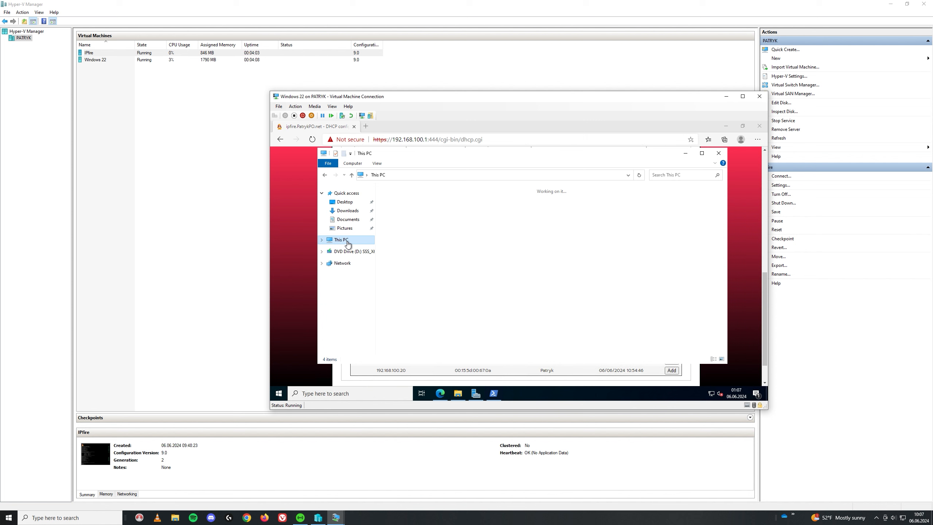
right_click(347, 244)
left_click(367, 338)
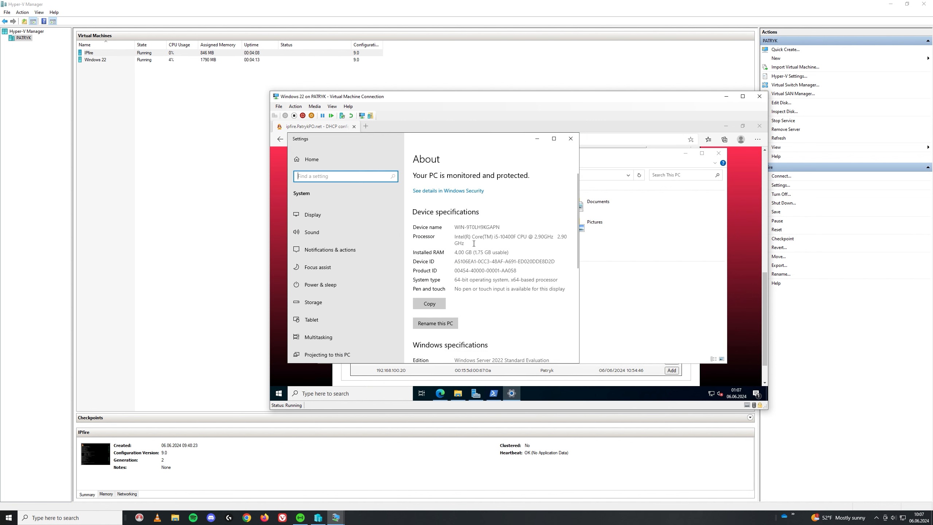
scroll(473, 244, "down", 3)
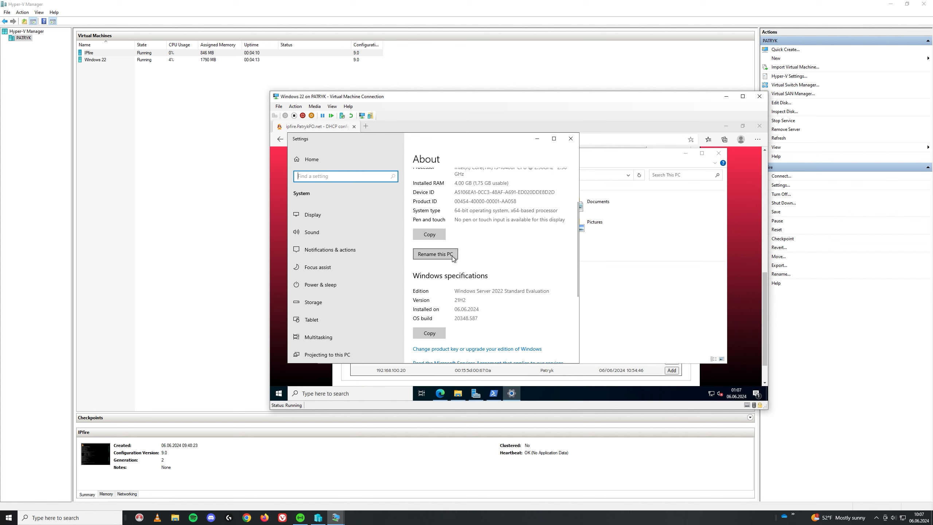
- Rename the computer to Patryk1
left_click(447, 256)
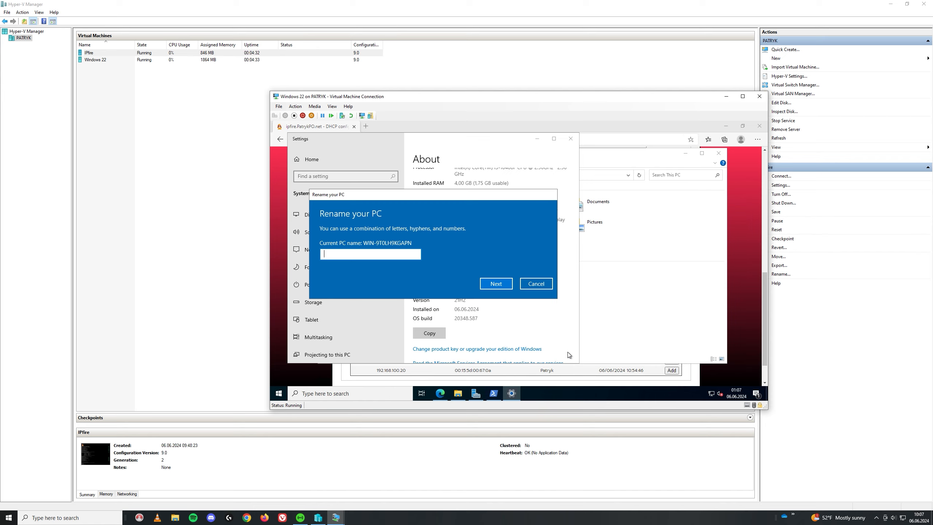
type("Pay")
key("BackSpace")
type("tyk1")
left_click_drag(363, 252, 290, 248)
type("Patryk1")
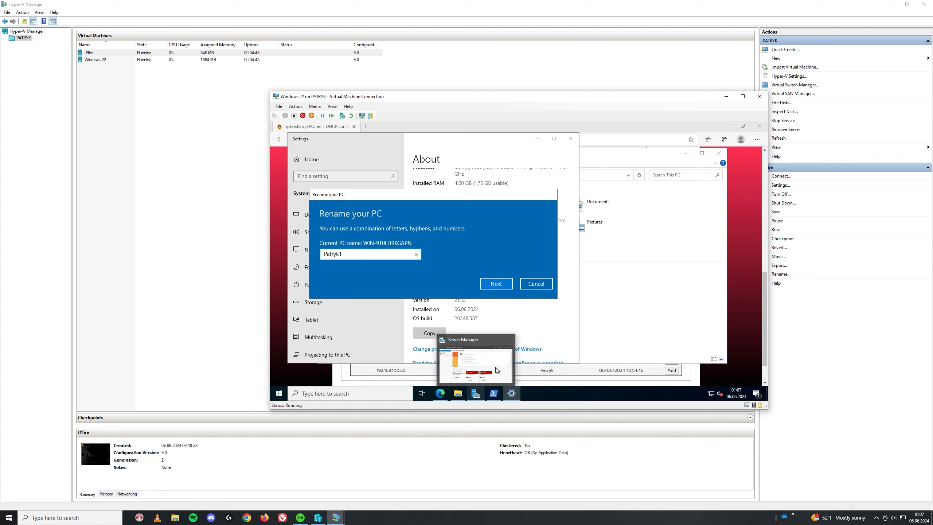
left_click(500, 284)
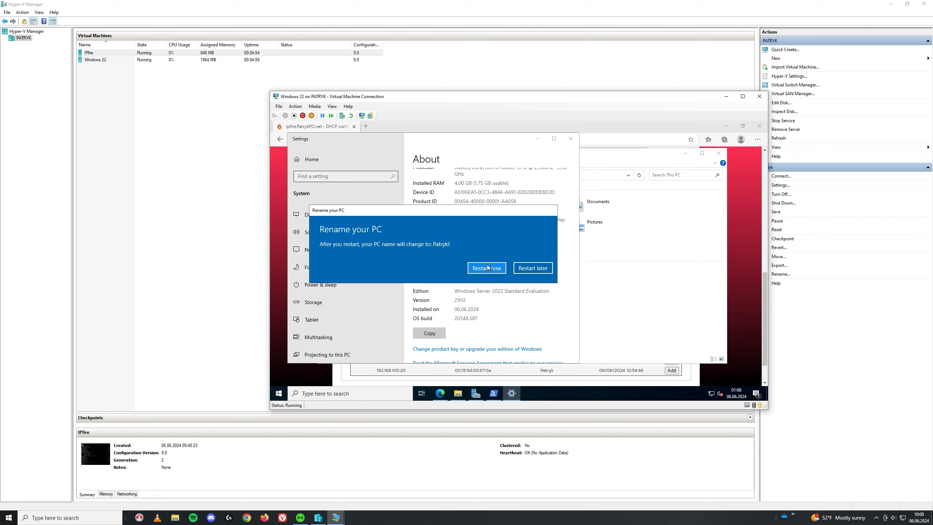
- Restart the server now and sign back in with the Administrator password
left_click(487, 269)
left_click(513, 246)
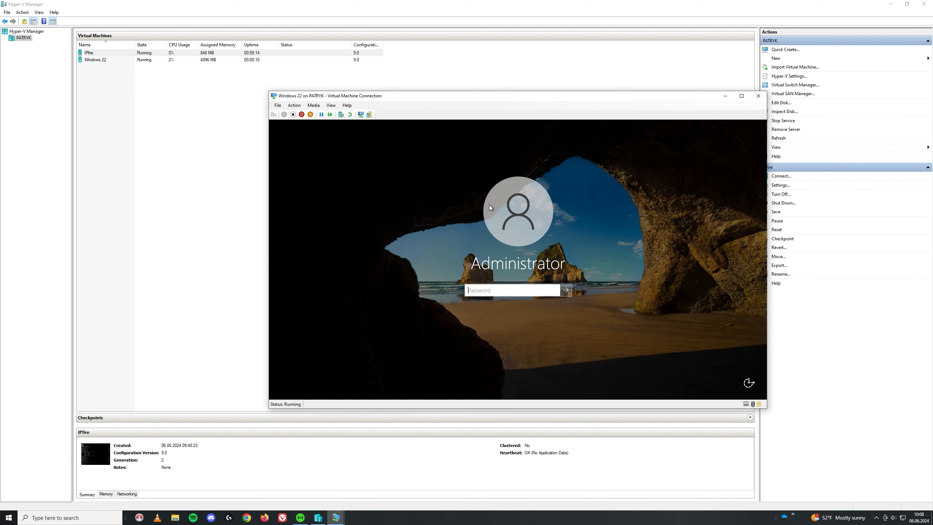
type("•••••••••")
key("Return")
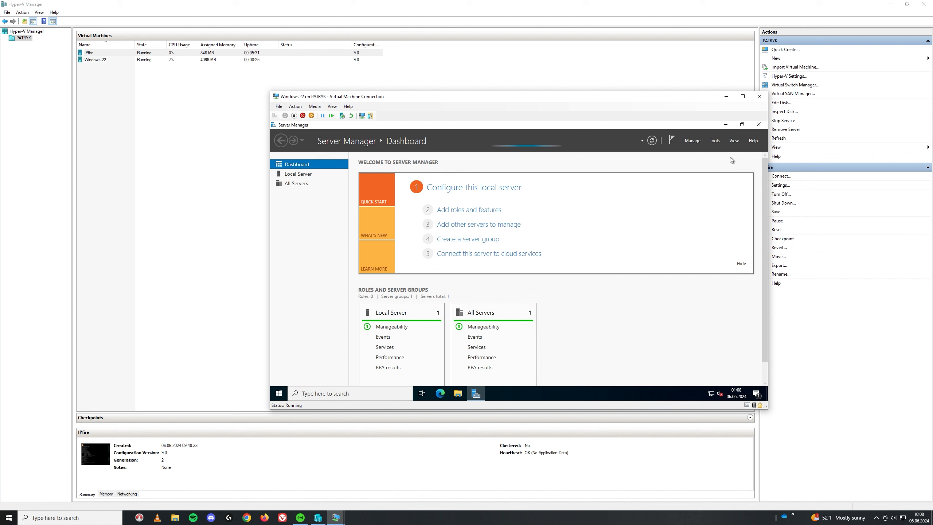
- Launch the Add Roles and Features Wizard for a role-based install on Patryk1
left_click(692, 141)
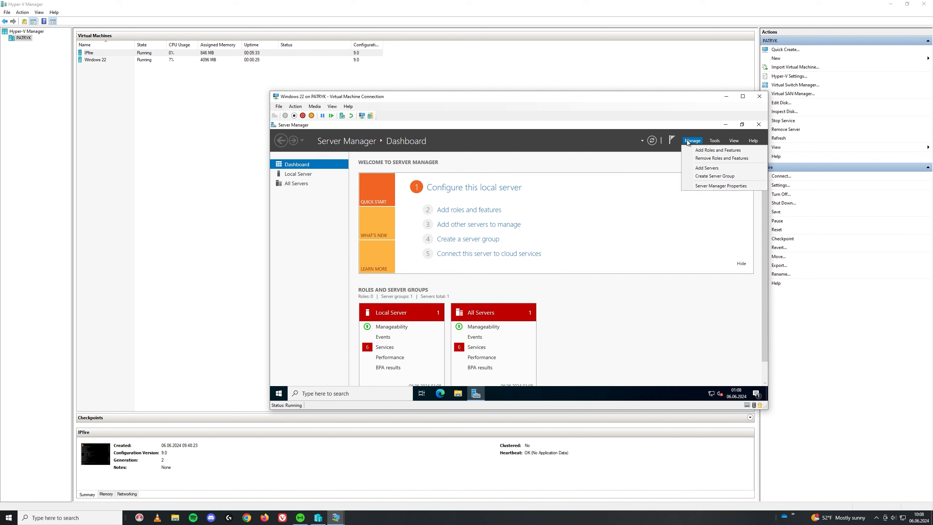
left_click(706, 150)
left_click(477, 326)
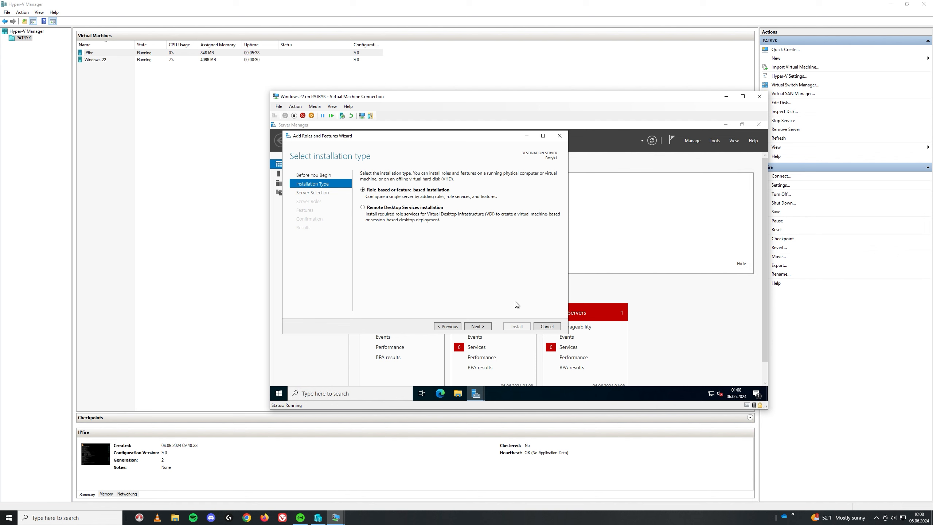
left_click(482, 329)
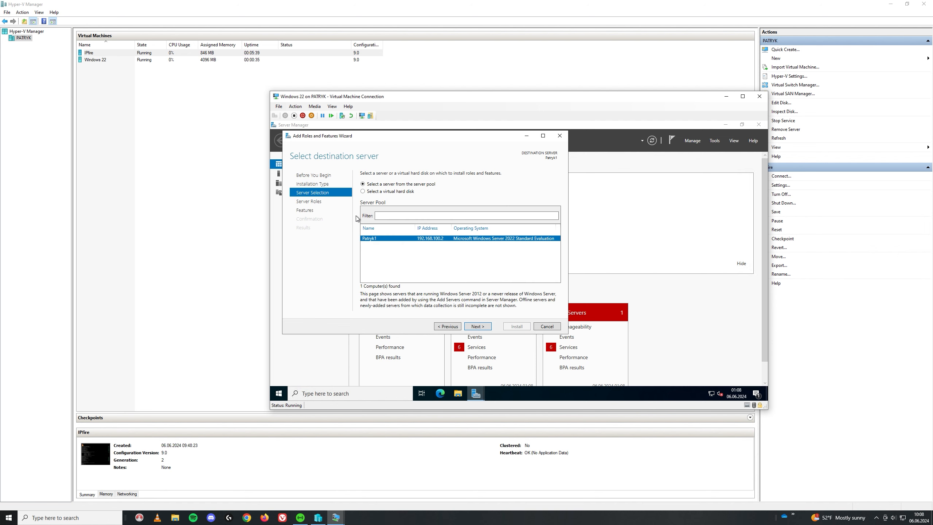
left_click(481, 327)
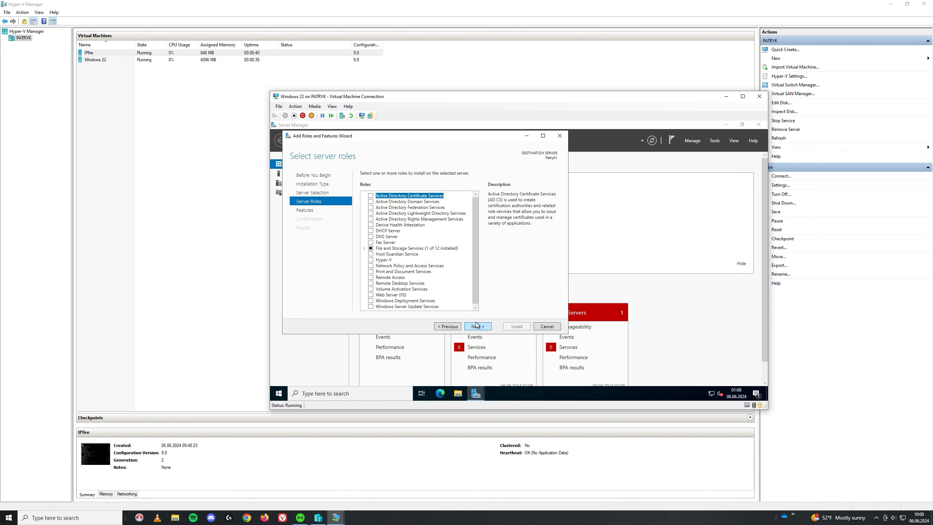
- Select the DNS Server role with its management tools and start the installation
left_click(371, 236)
left_click(444, 294)
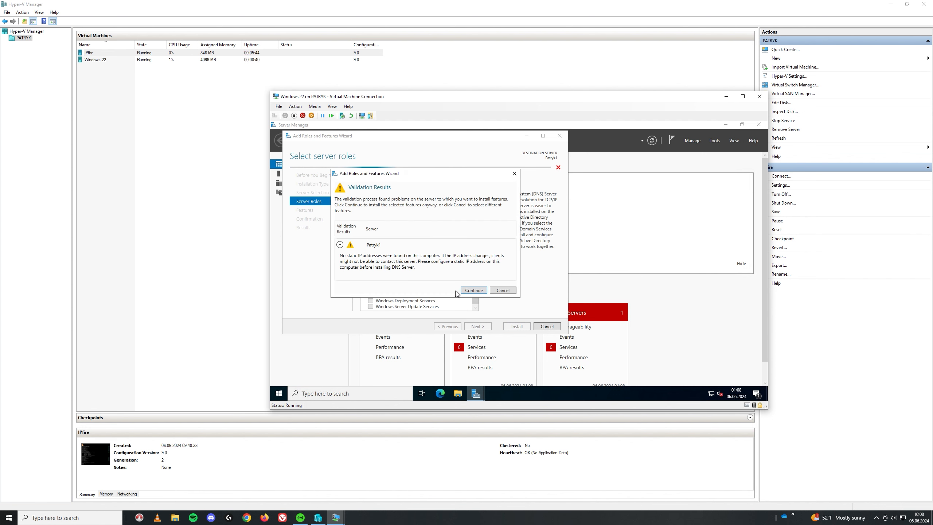
left_click(474, 290)
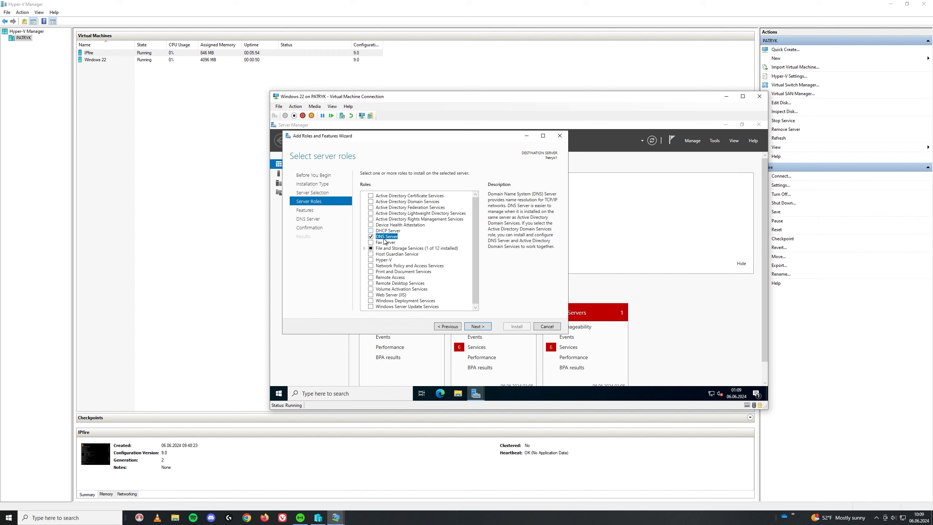
left_click(478, 326)
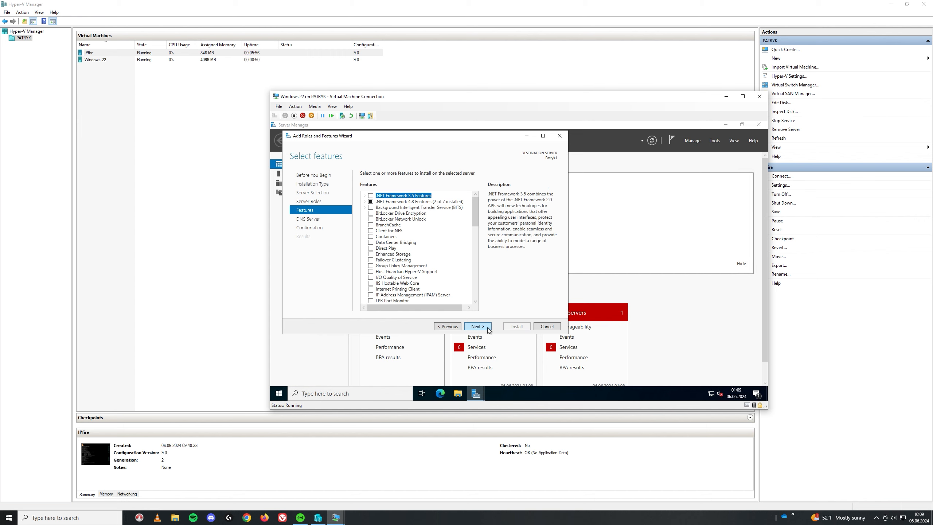
left_click(484, 328)
left_click(475, 327)
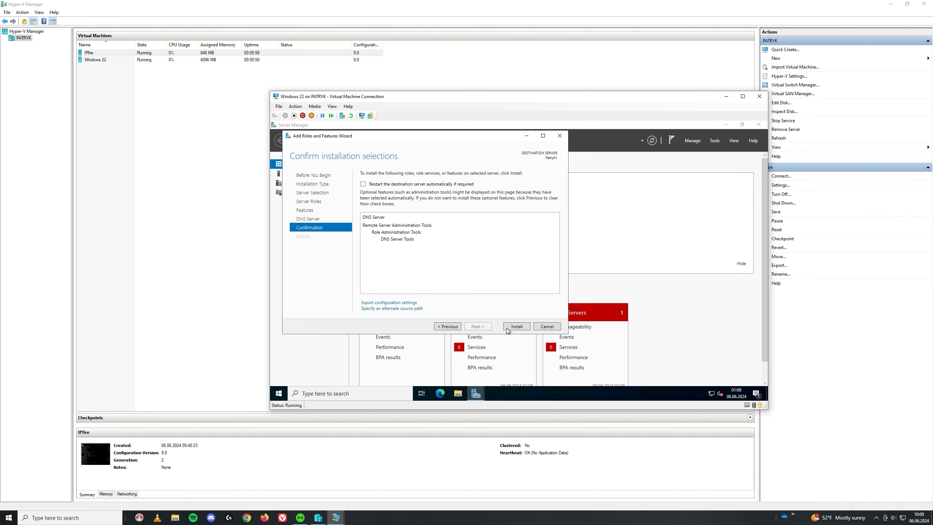
left_click(516, 326)
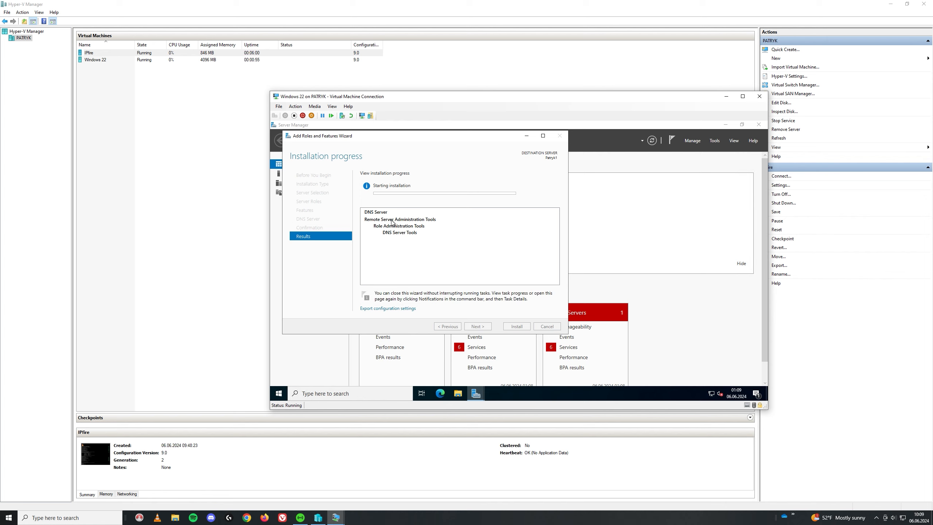
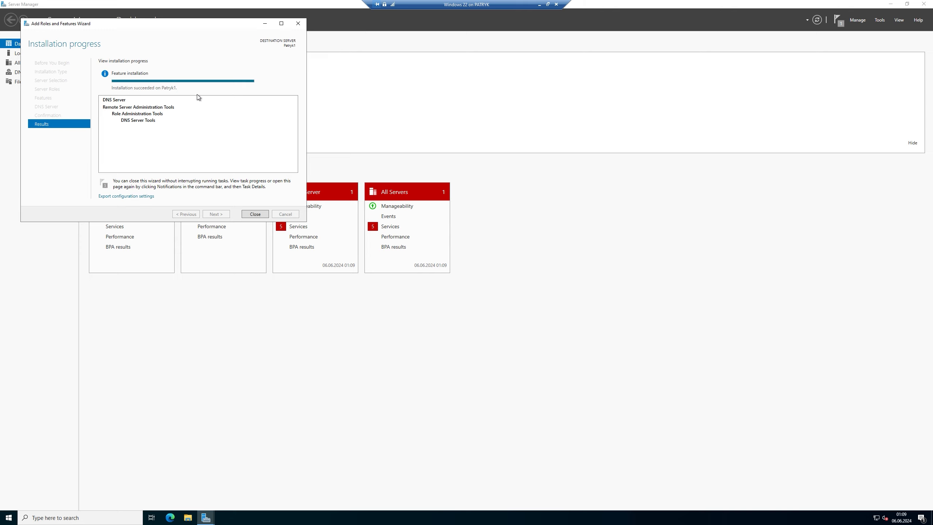
- Close the Add Roles and Features Wizard now that the DNS Server role has installed
left_click(254, 215)
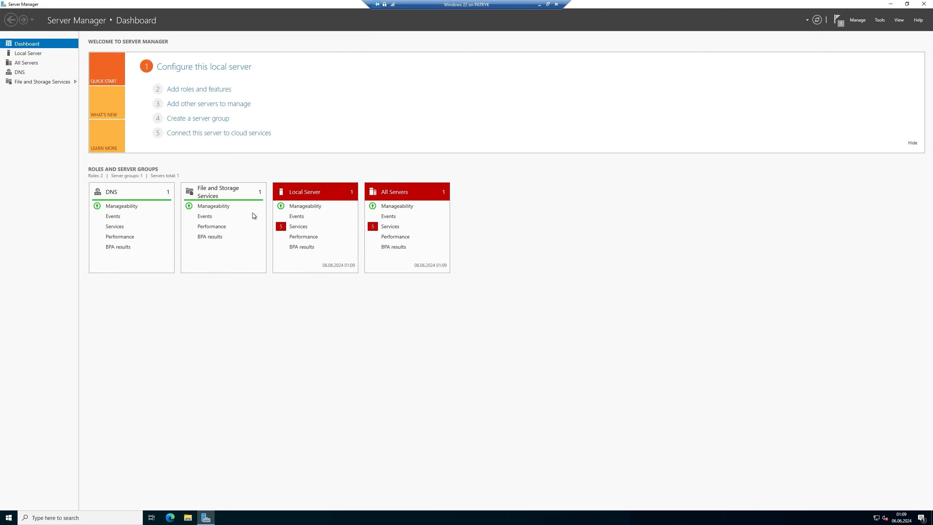
- Start a role-based Add Roles and Features install on this server and reach role selection
left_click(193, 91)
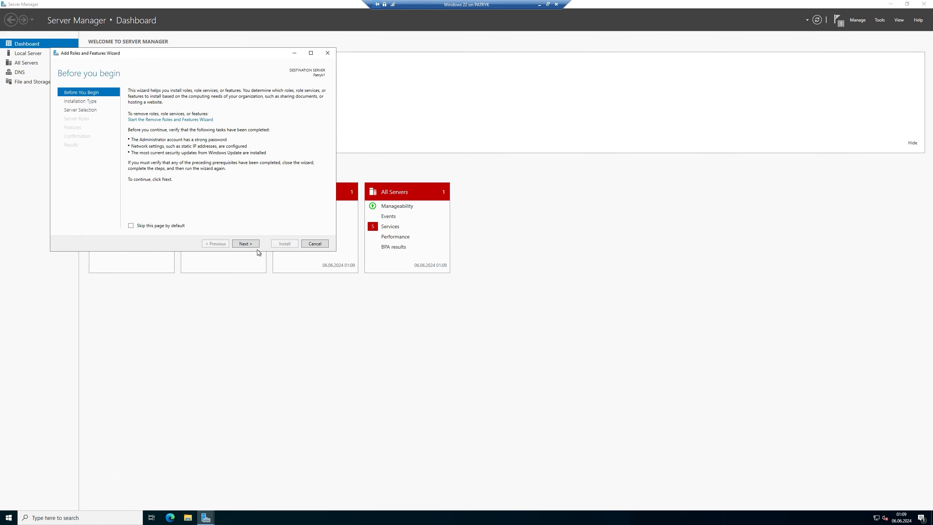
left_click(252, 244)
left_click(250, 243)
left_click(250, 243)
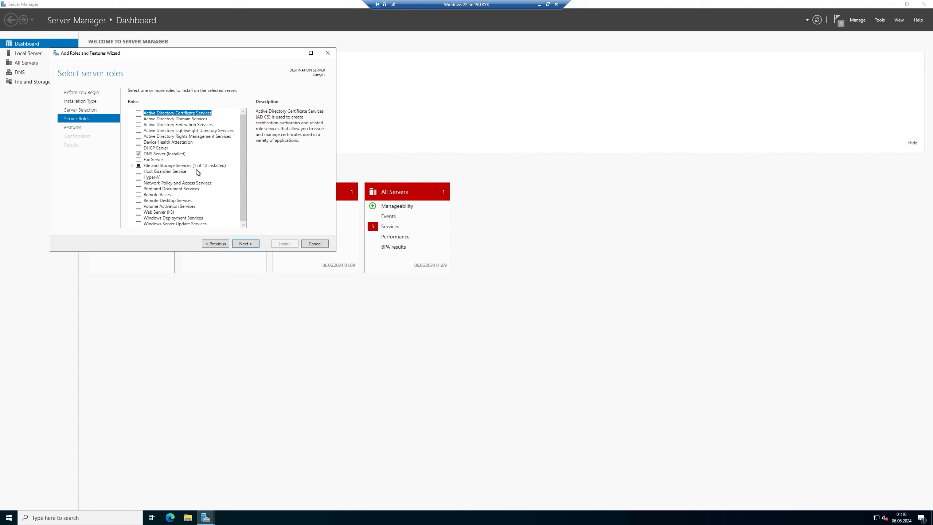
- Check the AD RMS and Network Policy and Access Services roles, adding their required features
left_click(142, 136)
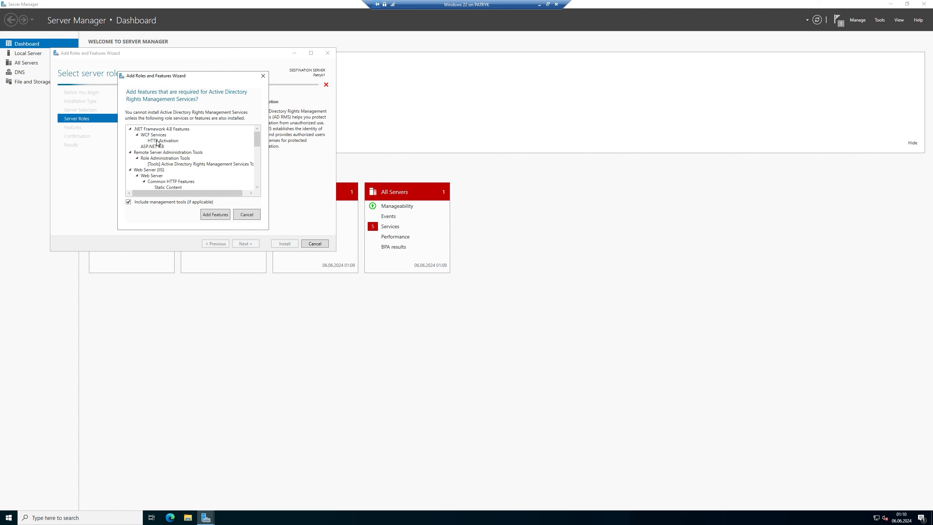
left_click(215, 214)
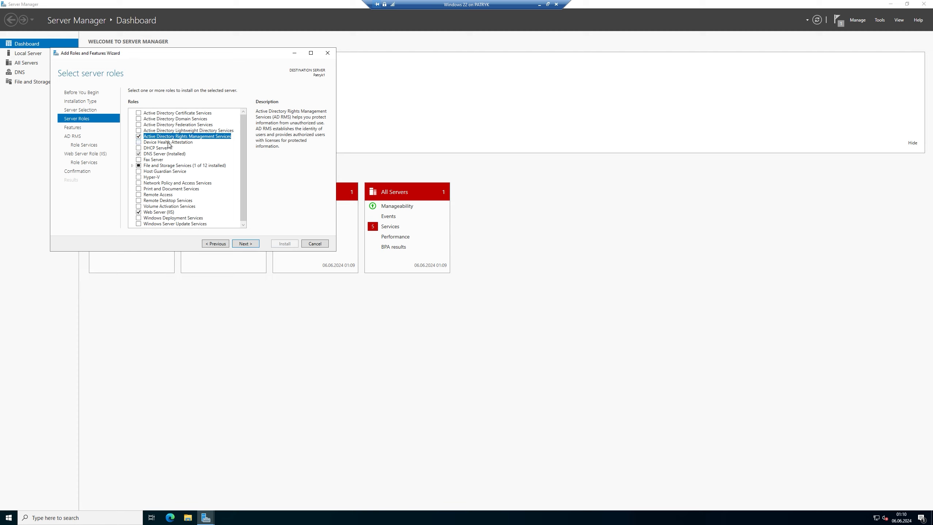
left_click(139, 183)
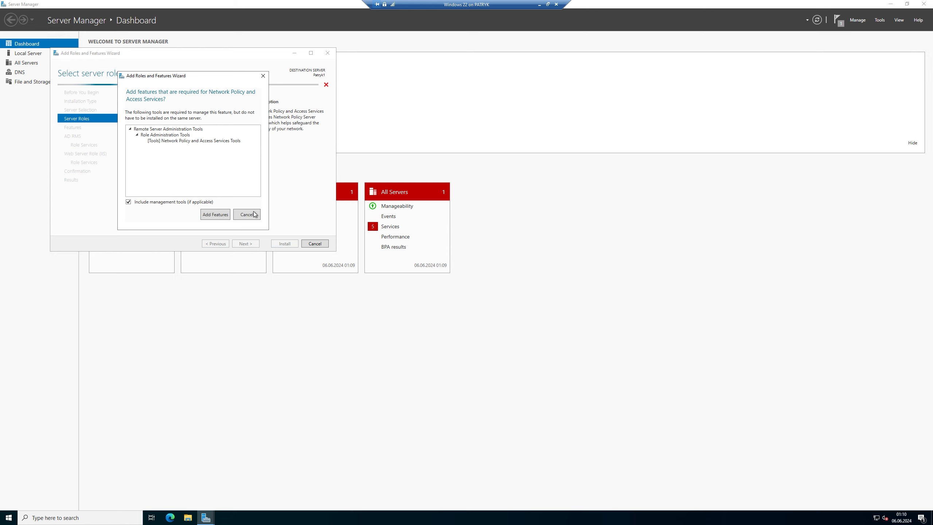
left_click(215, 212)
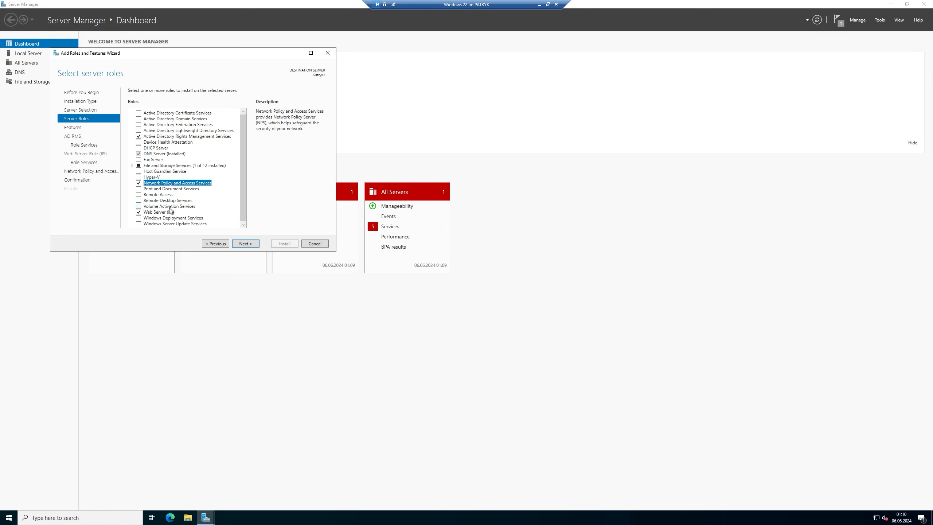
- Check Active Directory Domain Services and add the features it requires
scroll(176, 215, "down", 1)
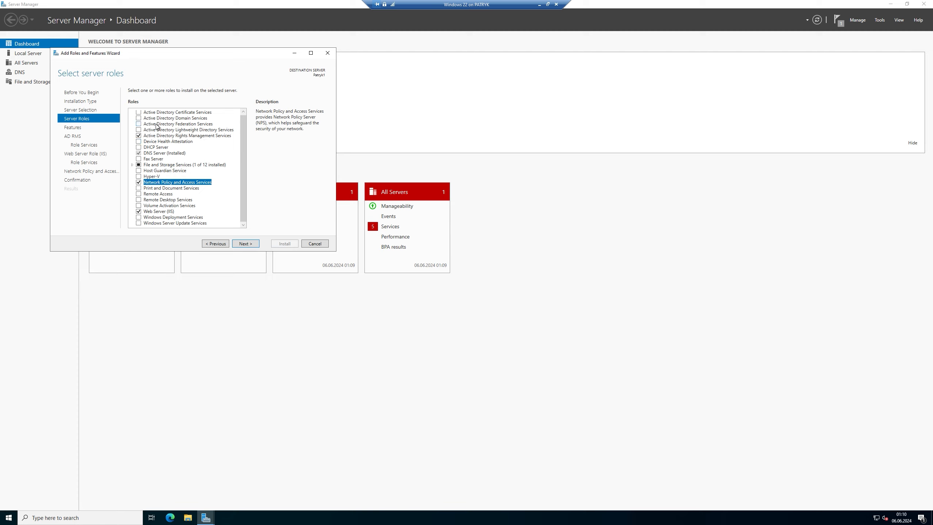
scroll(159, 131, "up", 1)
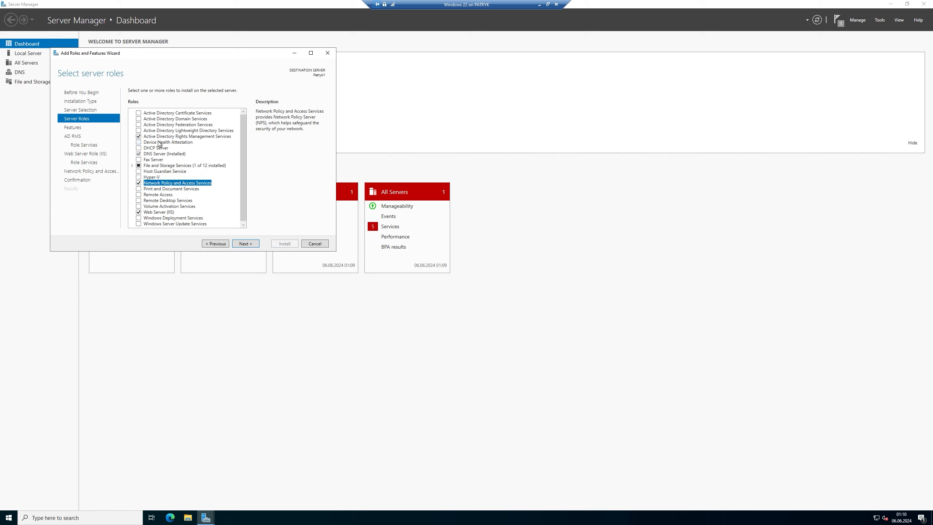
left_click(133, 166)
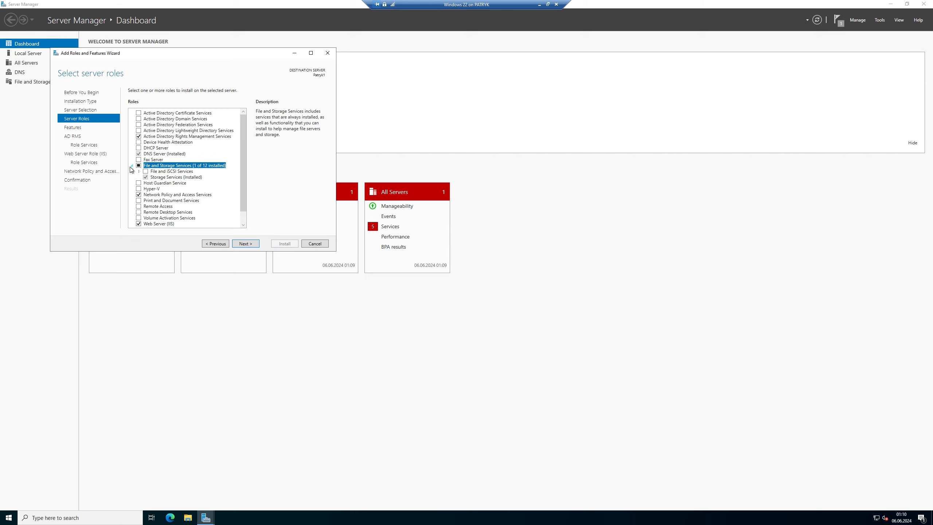
left_click(131, 166)
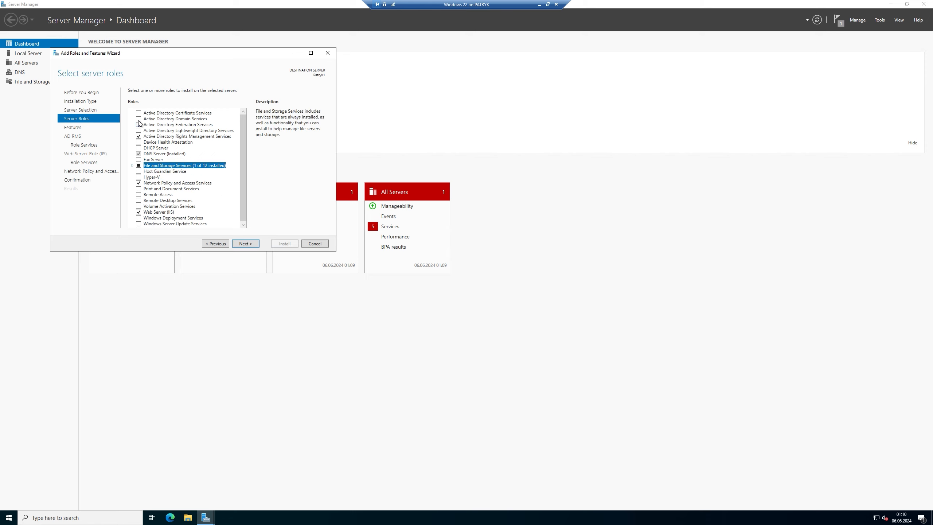
left_click(139, 118)
left_click(220, 214)
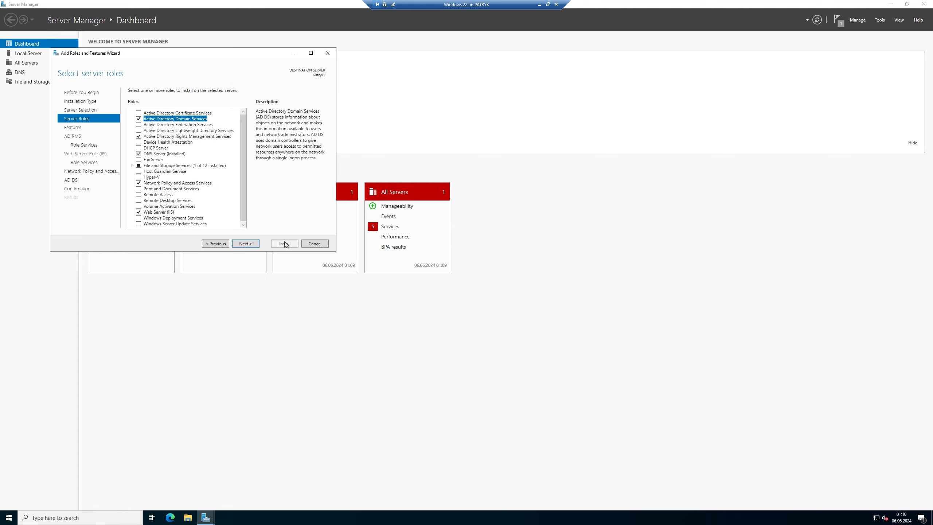
- Keep default features and role services for AD RMS, Web Server (IIS), NPAS and AD DS
left_click(245, 243)
left_click(245, 244)
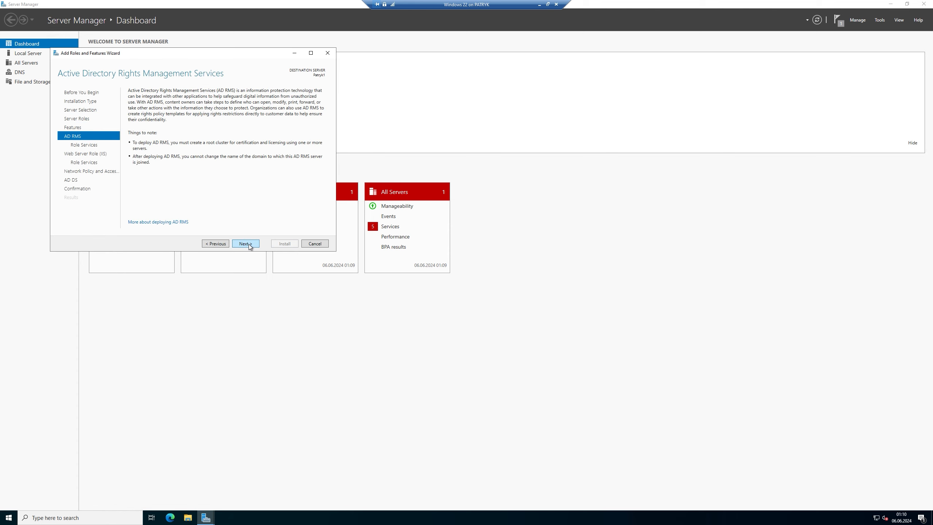
left_click(245, 244)
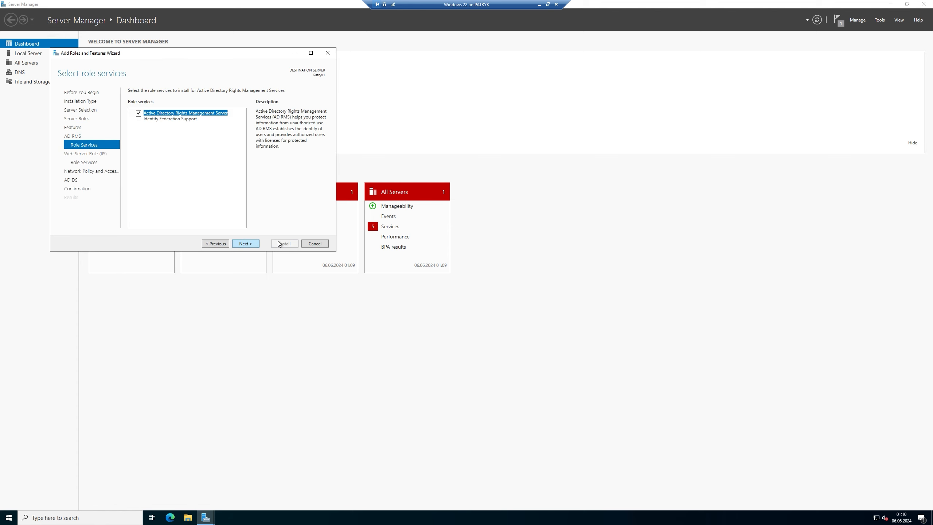
left_click(252, 245)
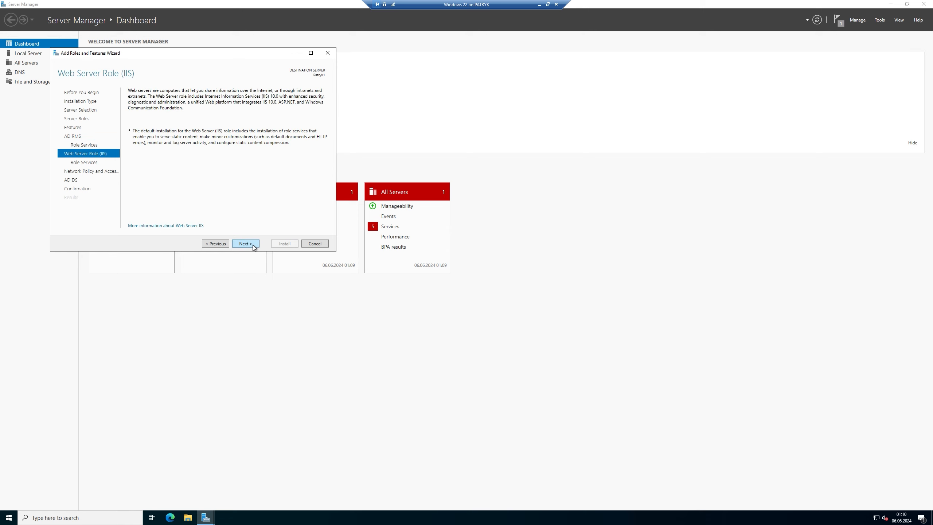
left_click(248, 246)
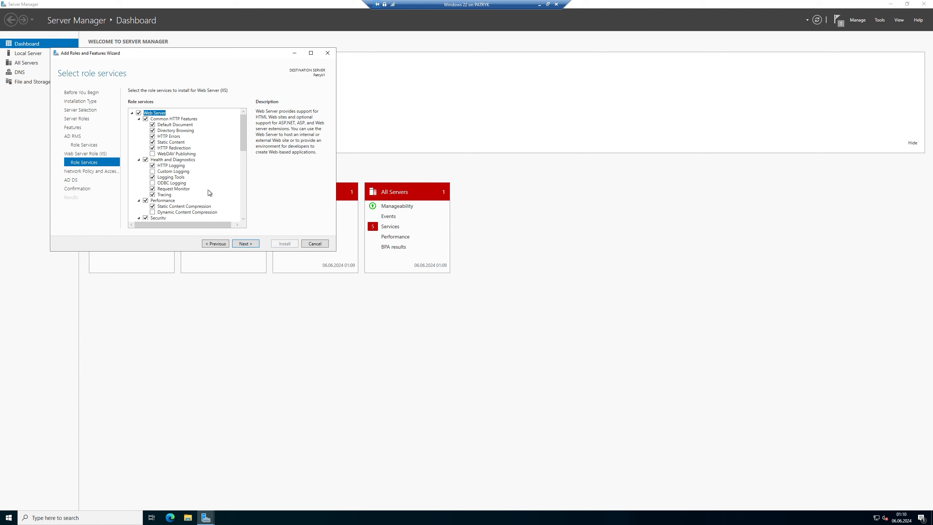
scroll(206, 195, "down", 5)
scroll(203, 200, "down", 6)
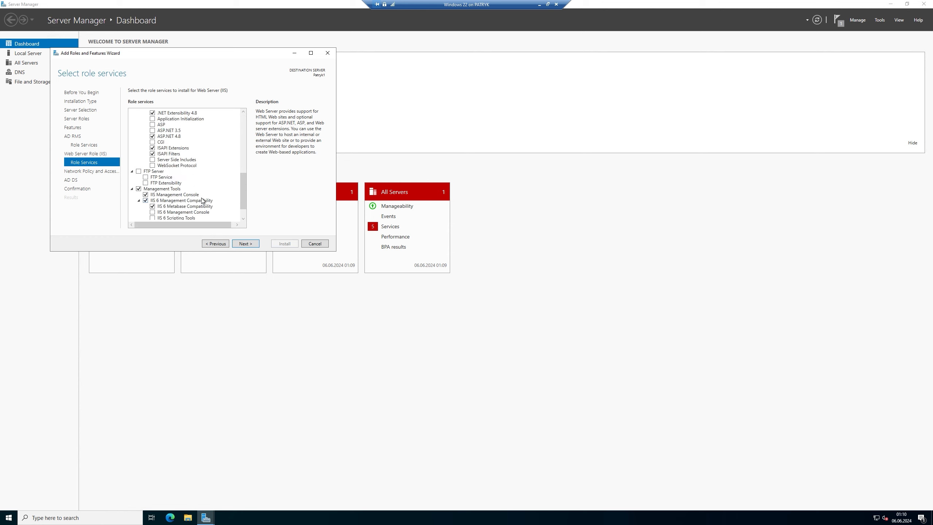
left_click(243, 243)
left_click(246, 245)
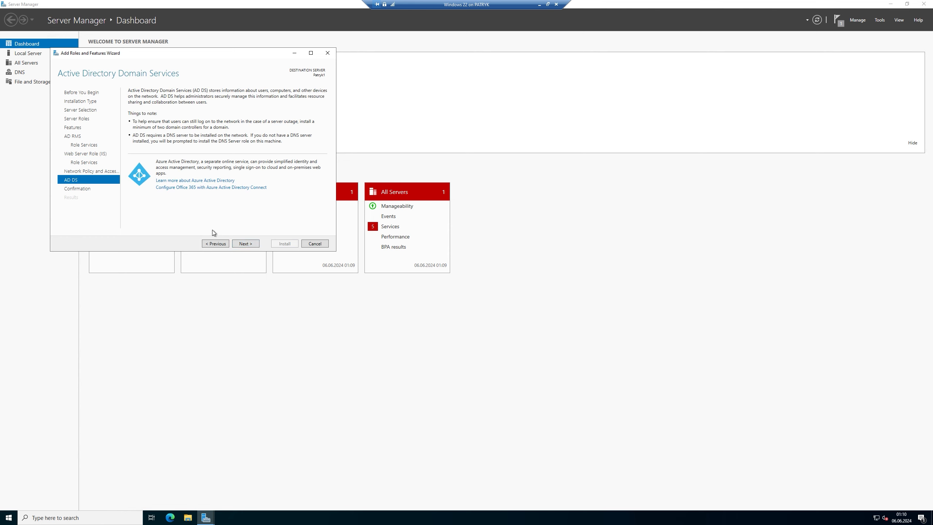
left_click(243, 245)
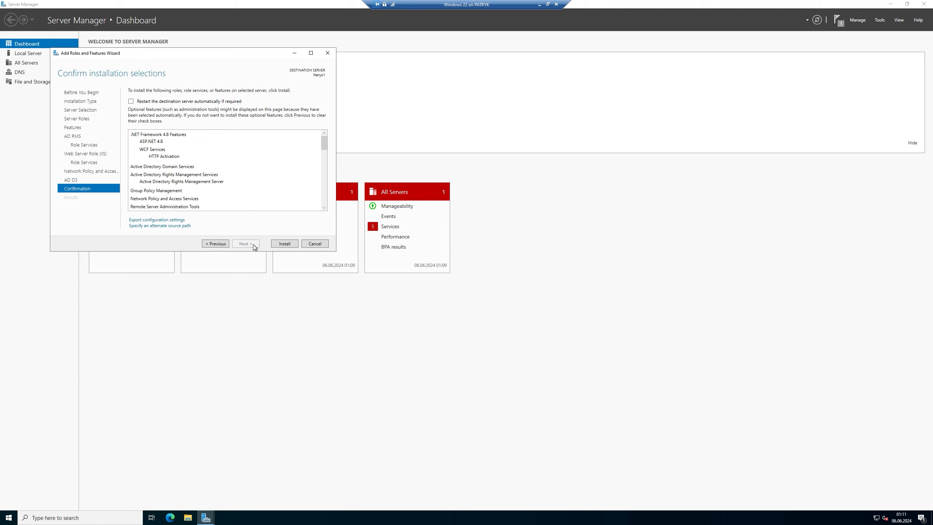
- Install the AD DS, AD RMS, IIS and NPAS roles and close the wizard once finished
left_click(284, 244)
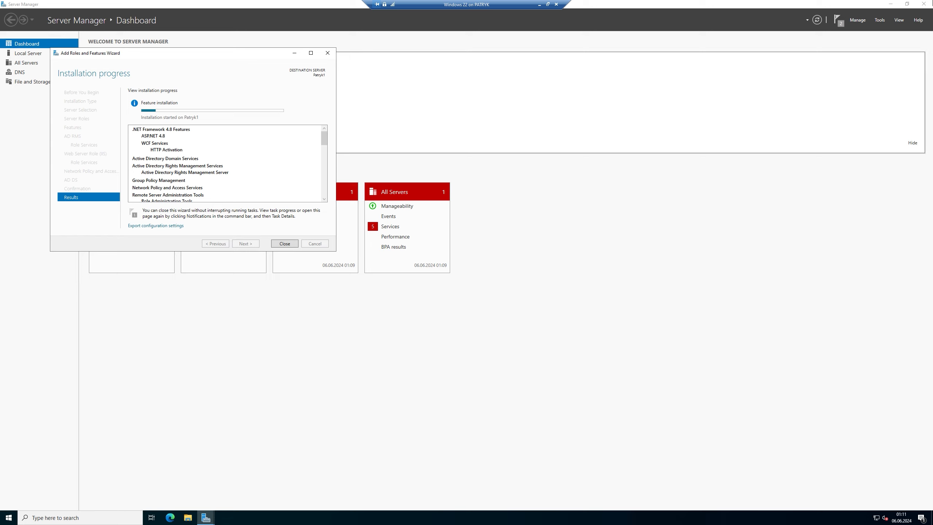
left_click(838, 20)
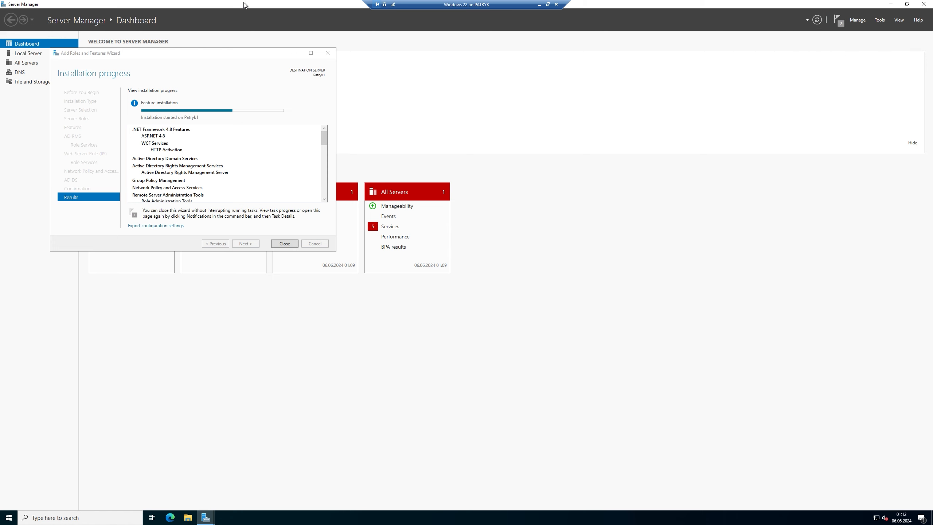
left_click_drag(226, 53, 611, 119)
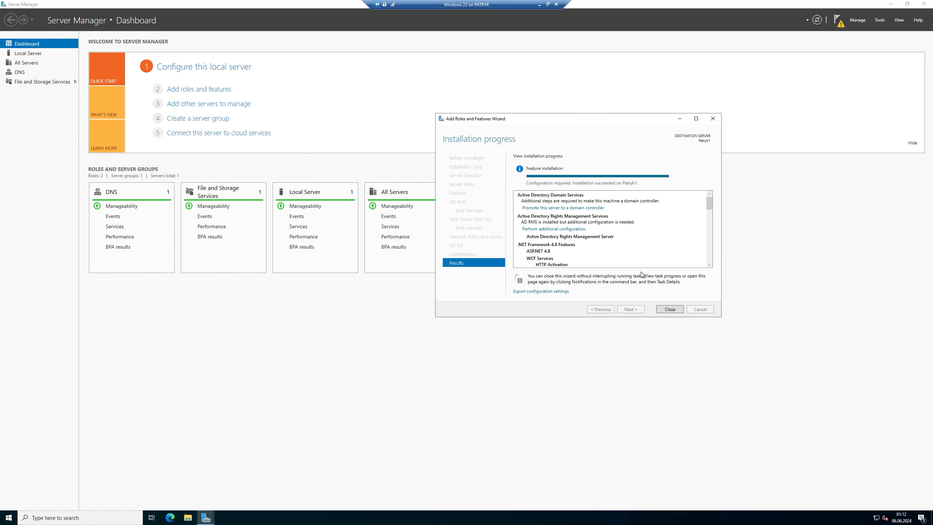
left_click(670, 309)
- From the notifications flag, choose 'Promote this server to a domain controller'
left_click(839, 20)
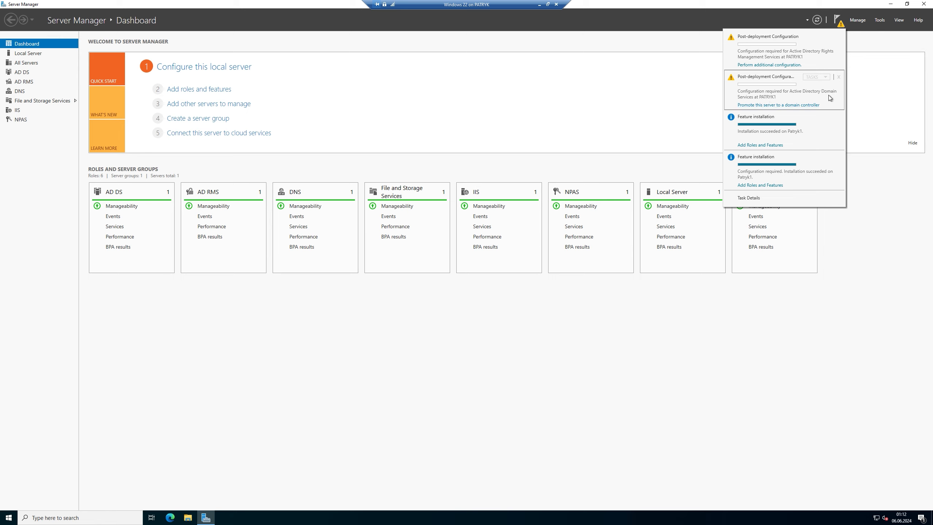
left_click(782, 105)
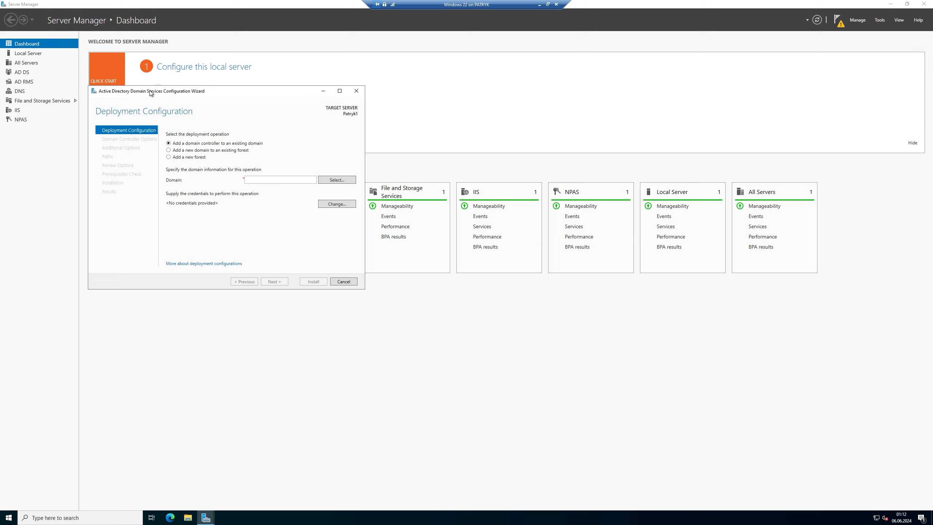
- Create a new forest with root domain patrykpos.net and set the DSRM password
left_click(177, 157)
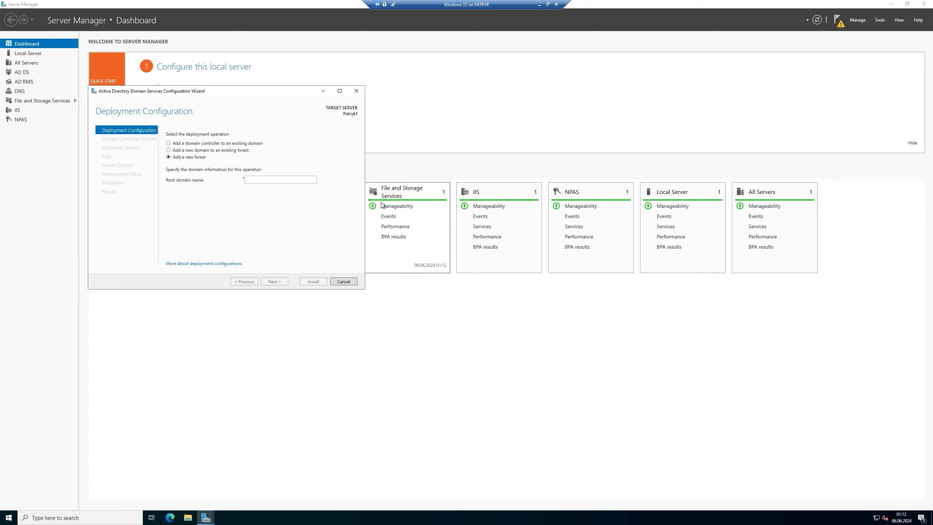
key("Tab")
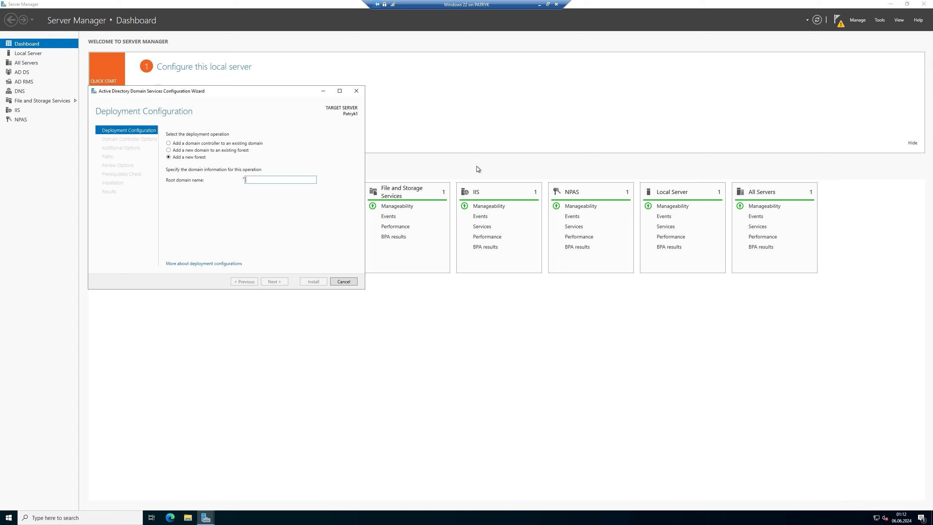
type("patr")
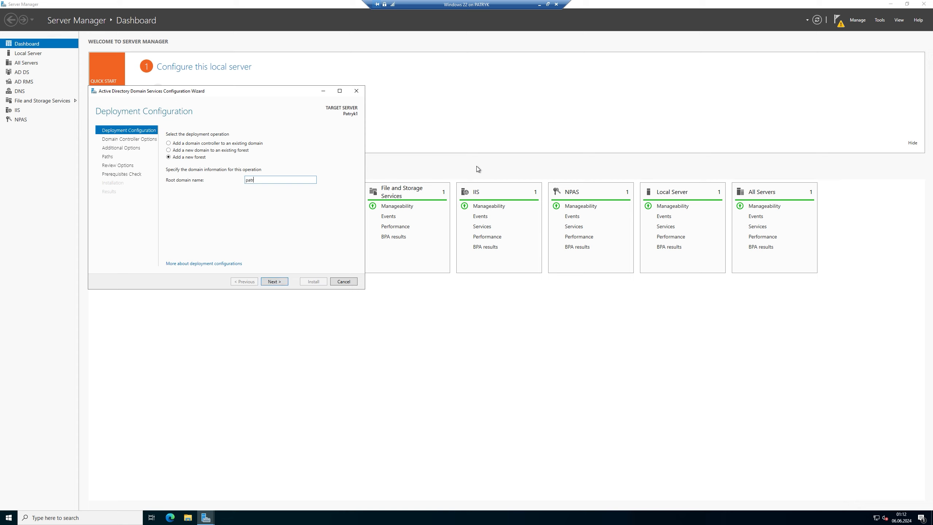
type("ykpos.net")
left_click(281, 279)
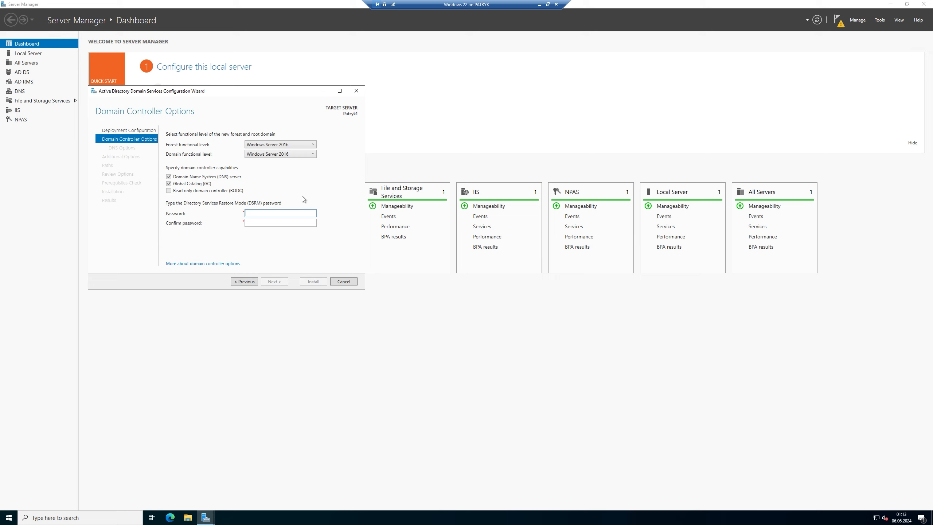
type("••••••••••••••••••")
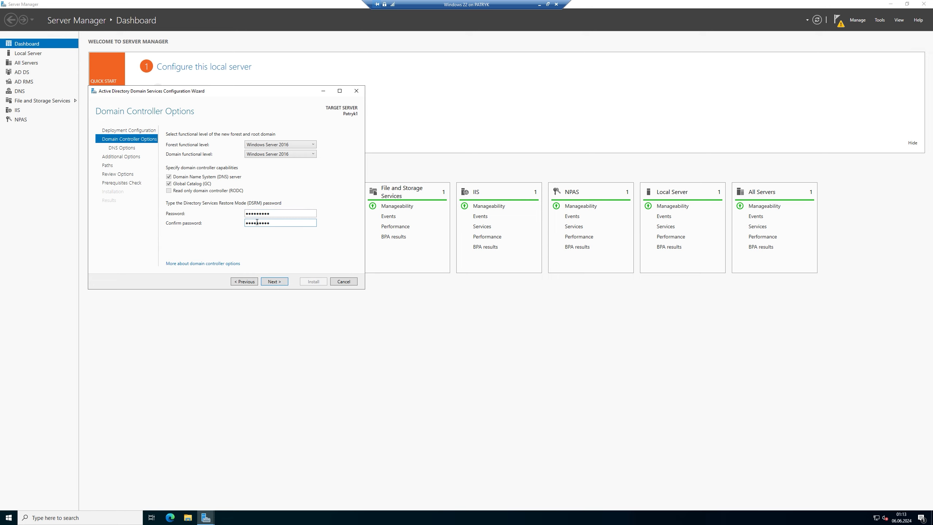
left_click(274, 280)
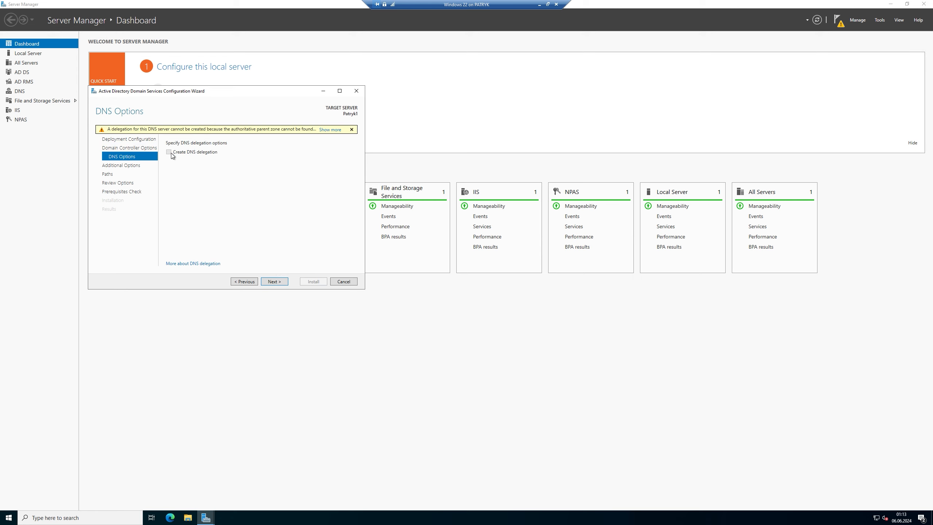
- Keep default DNS, NetBIOS name and folder paths, pass prerequisites, and install
left_click(274, 281)
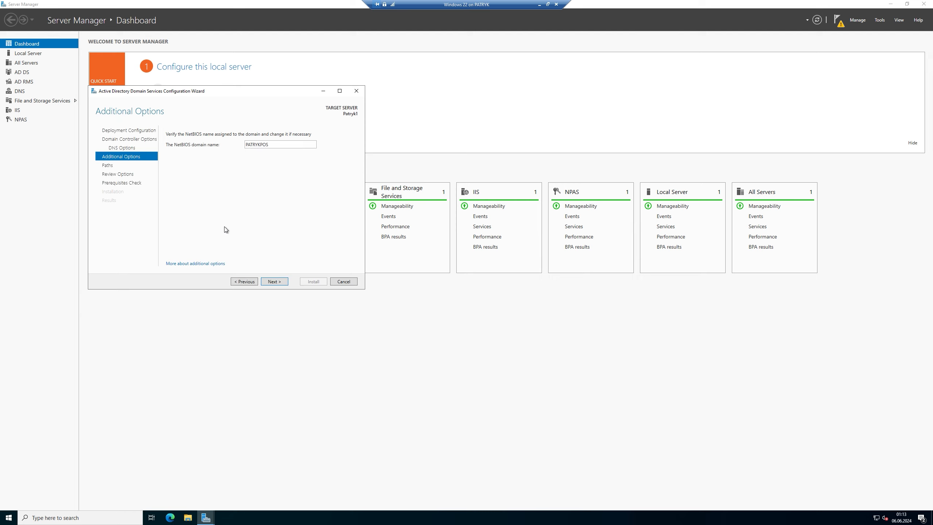
left_click(273, 279)
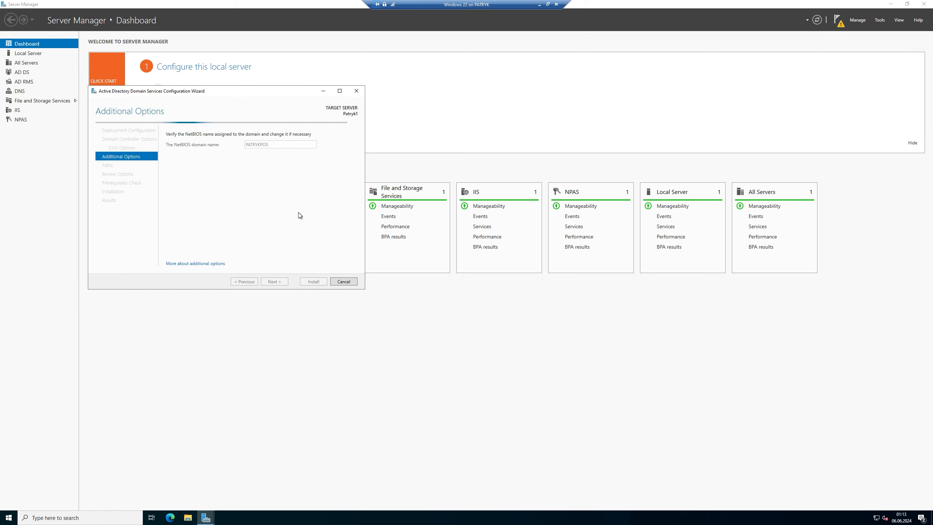
left_click(272, 282)
left_click(268, 283)
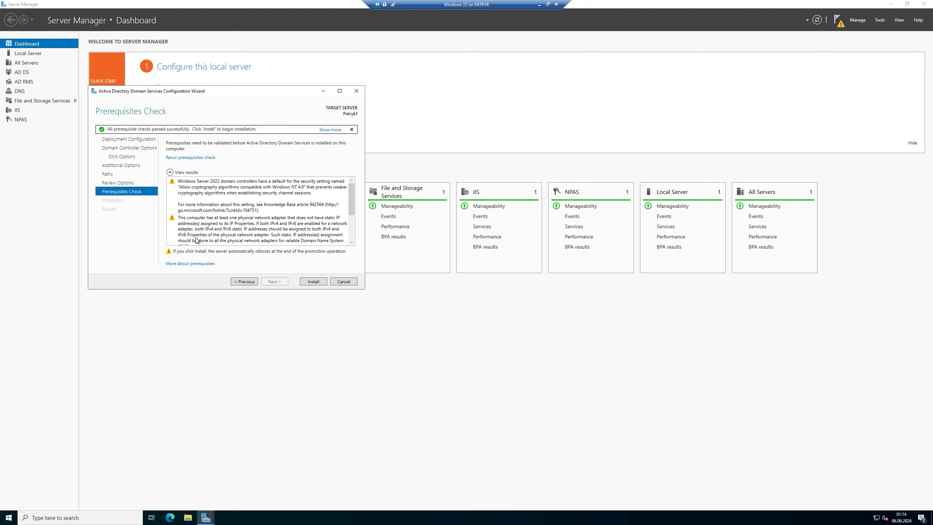
left_click(315, 282)
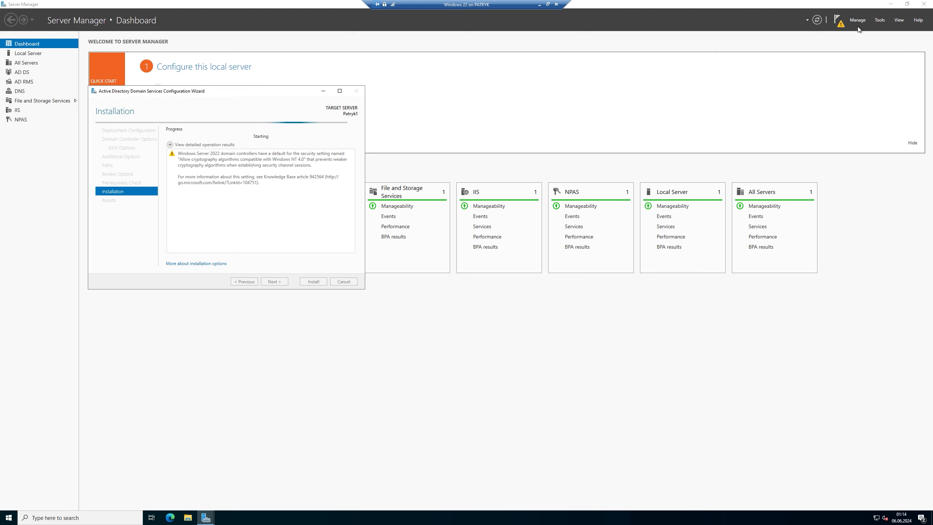
- Dismiss the sign-out notice, close the promotion Results page, and minimize Server Manager
left_click(839, 21)
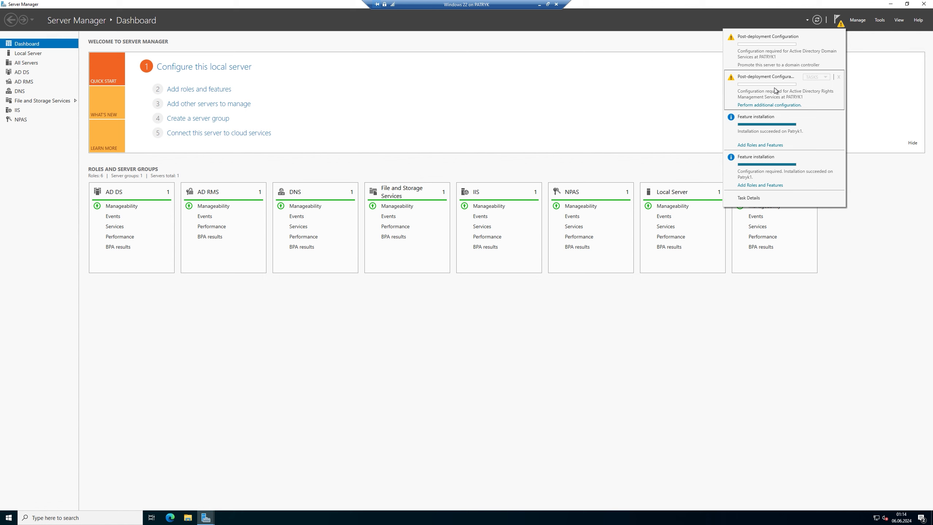
mouse_move(205, 517)
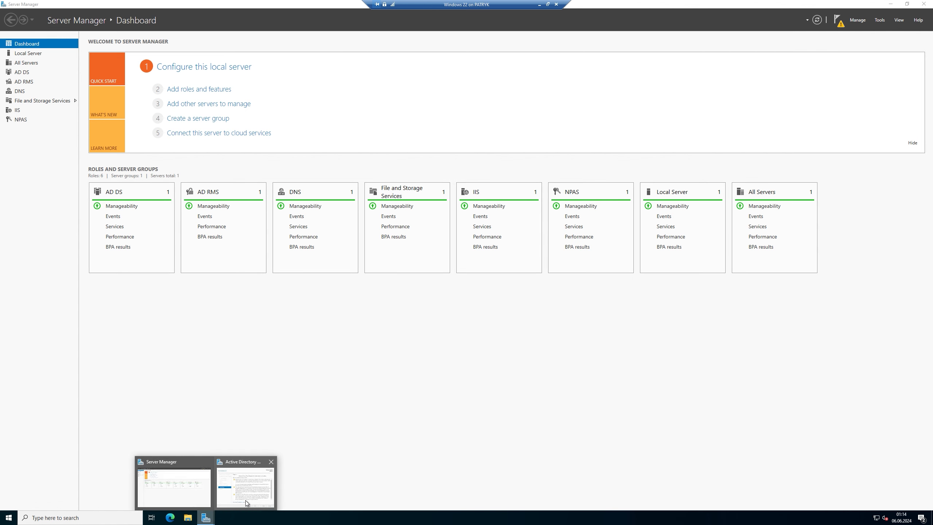
left_click(245, 500)
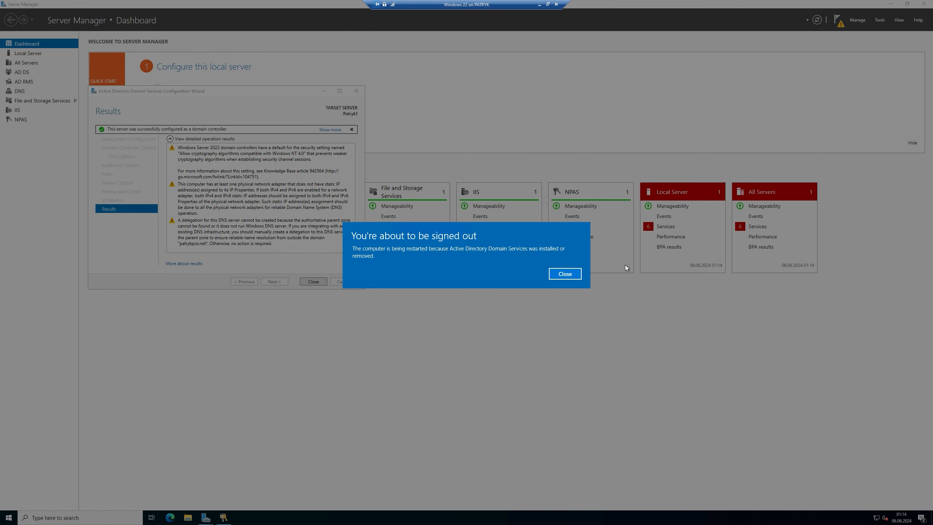
left_click(565, 273)
left_click(315, 282)
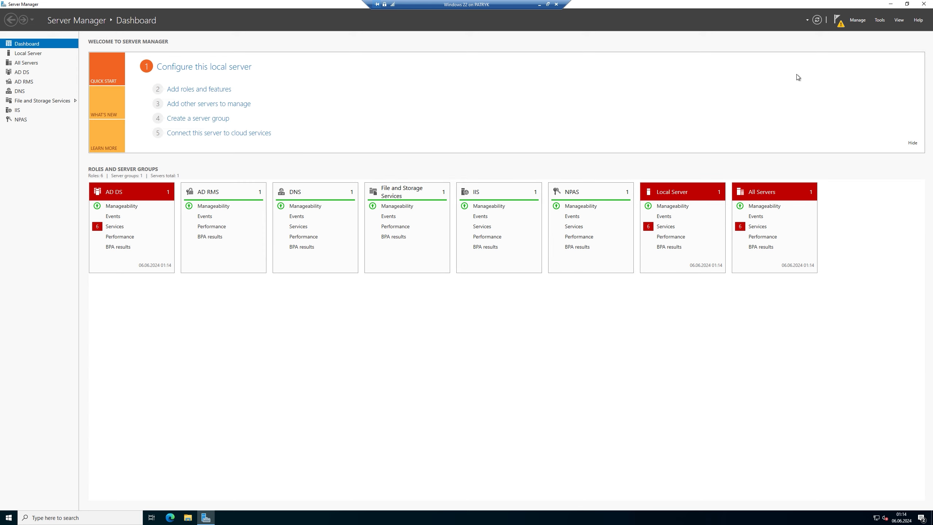
left_click(891, 4)
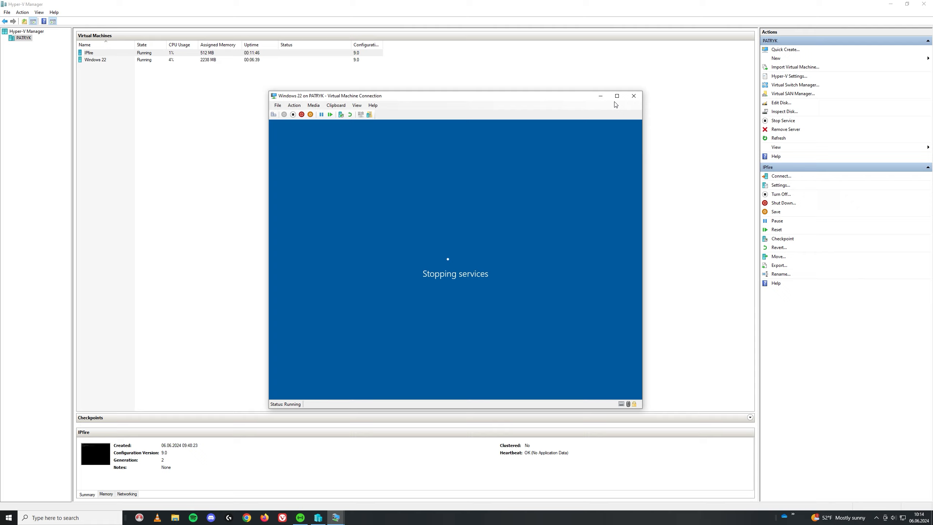
- Make the VM full screen and attempt sign-in as 'adminstrator', dismissing the resulting error
left_click(616, 96)
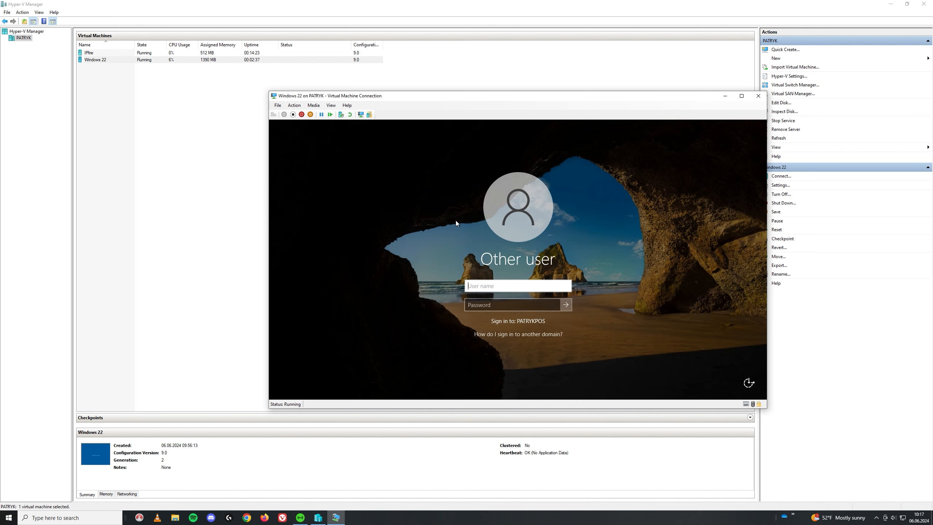
type("ad")
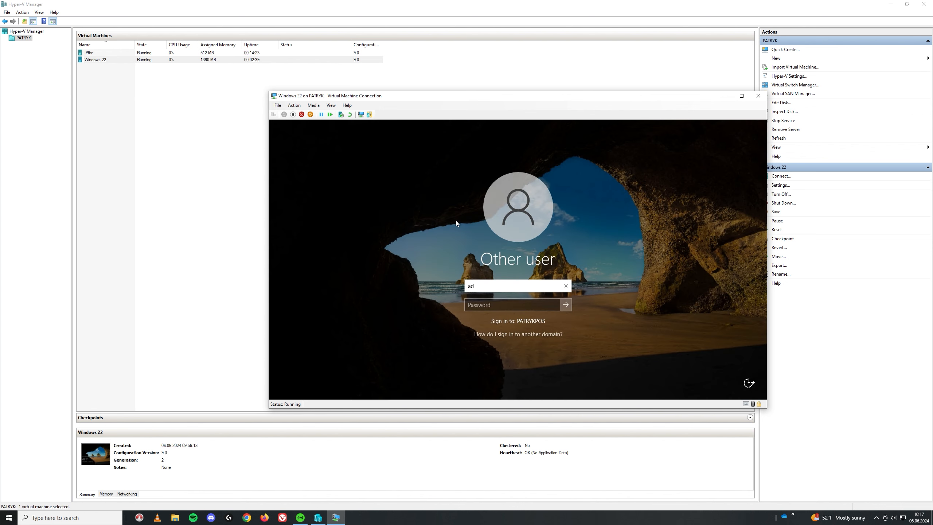
type("minstrator")
key("Tab")
type("******")
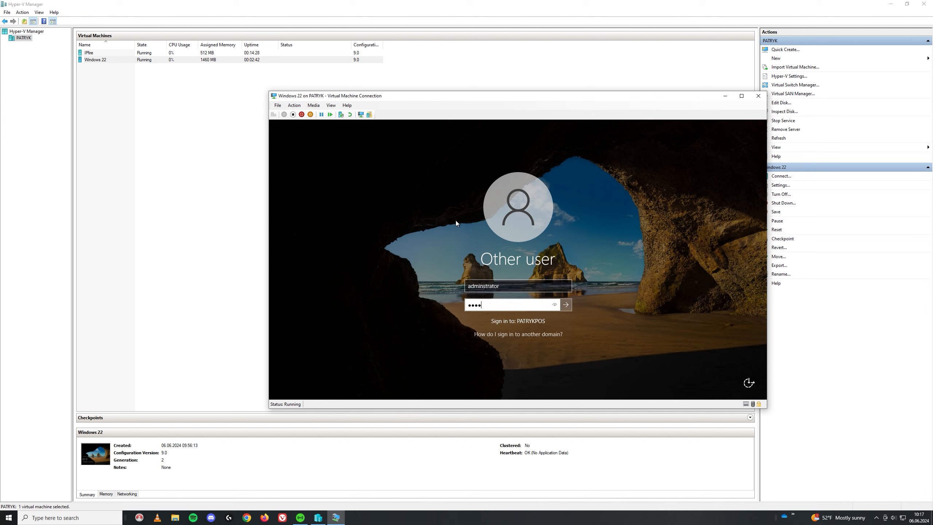
type("****")
key("Return")
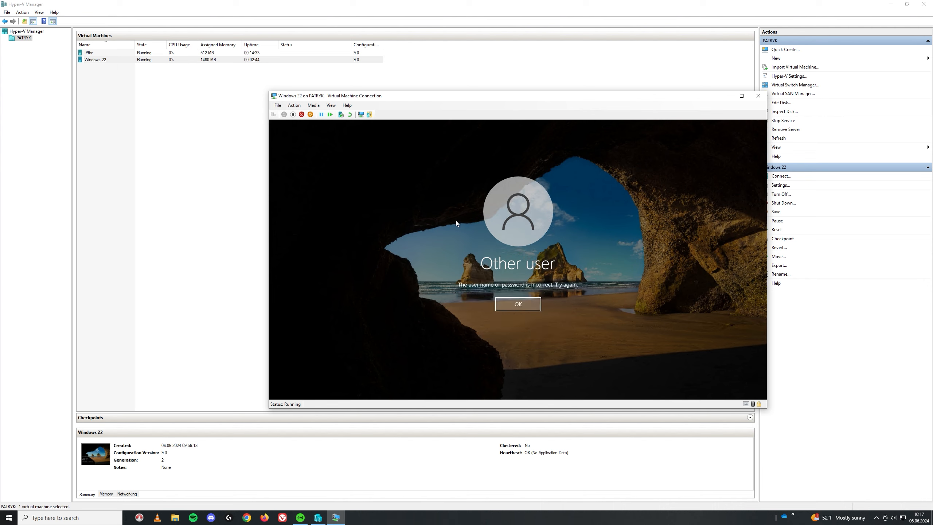
key("Return")
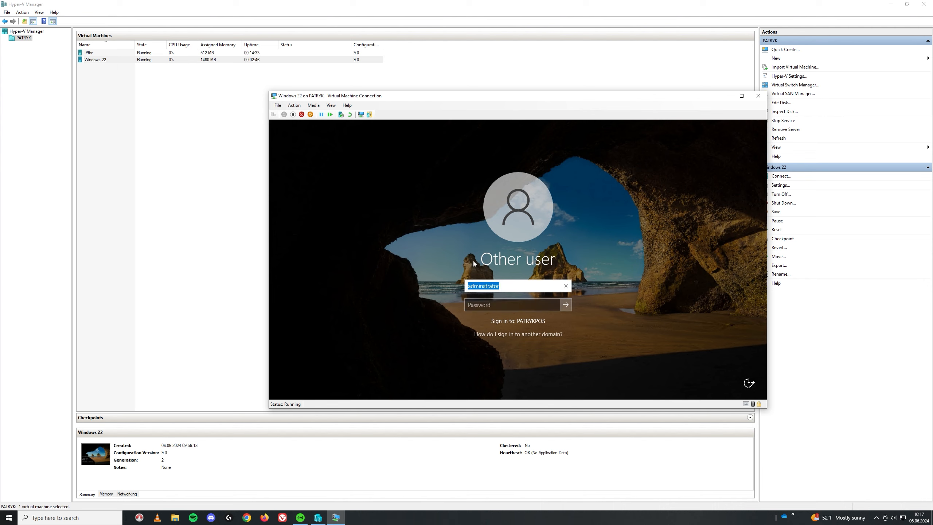
- Sign in correctly as 'administrator' with the account password
type("administrator")
key("Tab")
type("**")
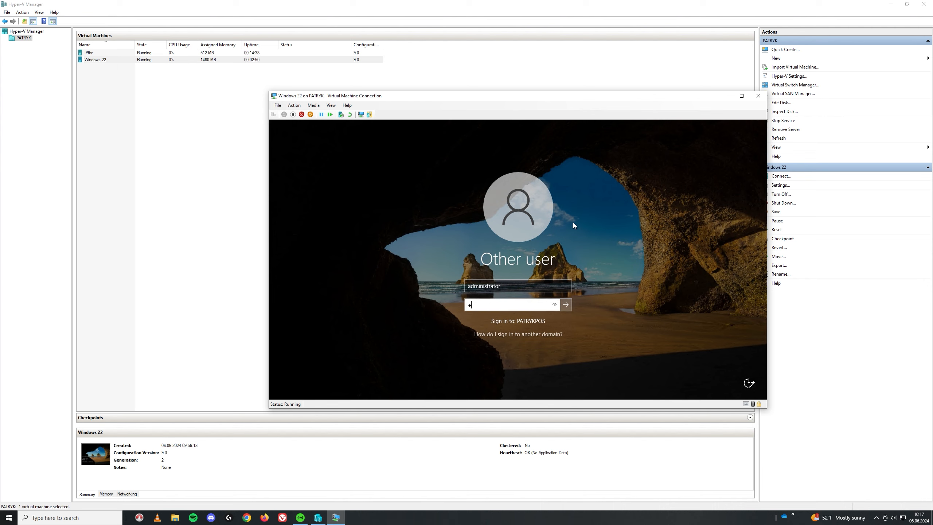
type("********")
key("Return")
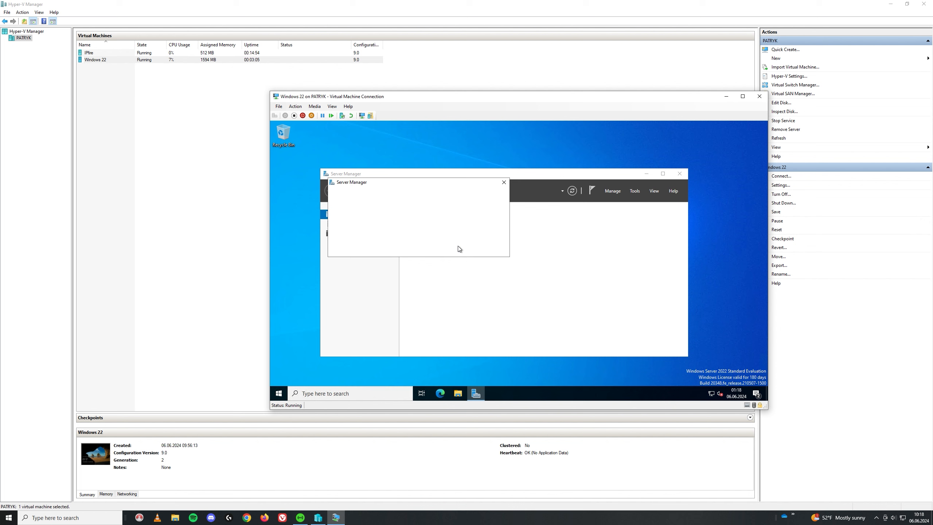
- Close the Windows Admin Center pop-up, maximize Server Manager, and make the VM full screen
left_click(503, 182)
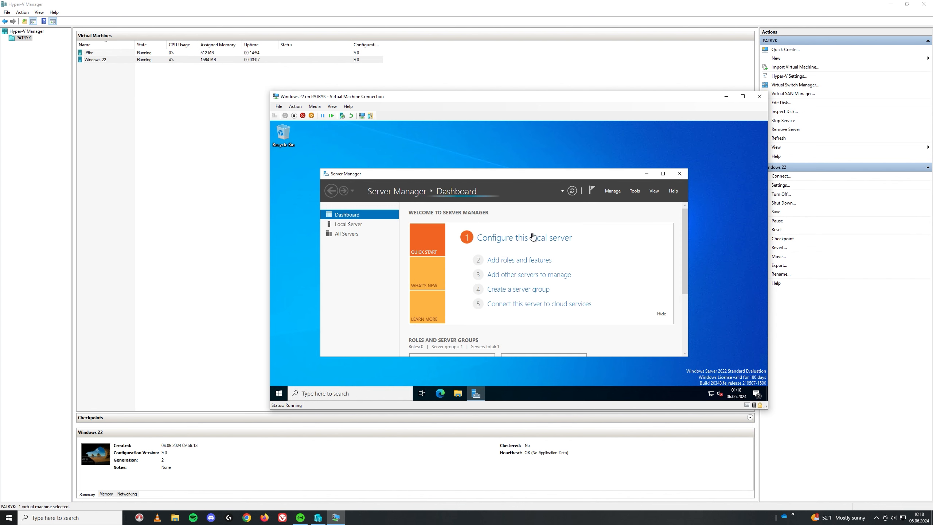
left_click(662, 173)
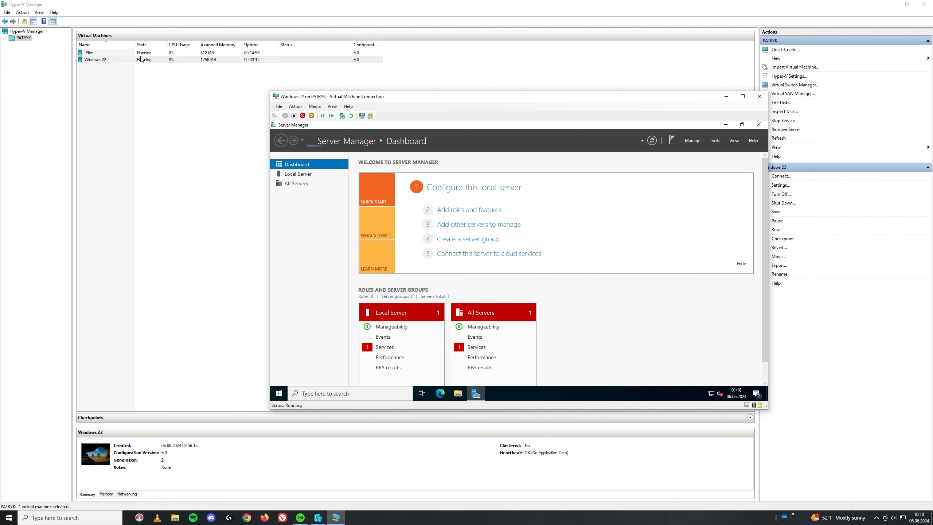
left_click(714, 140)
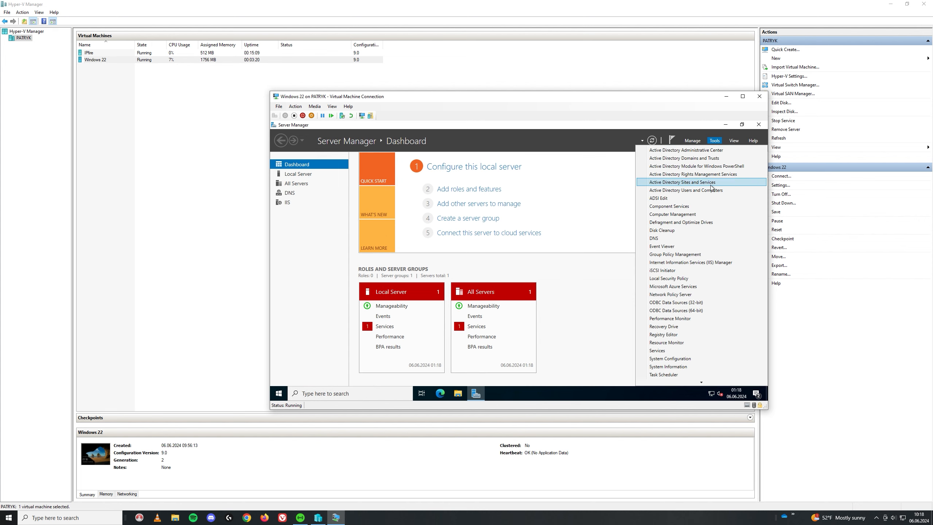
left_click(703, 191)
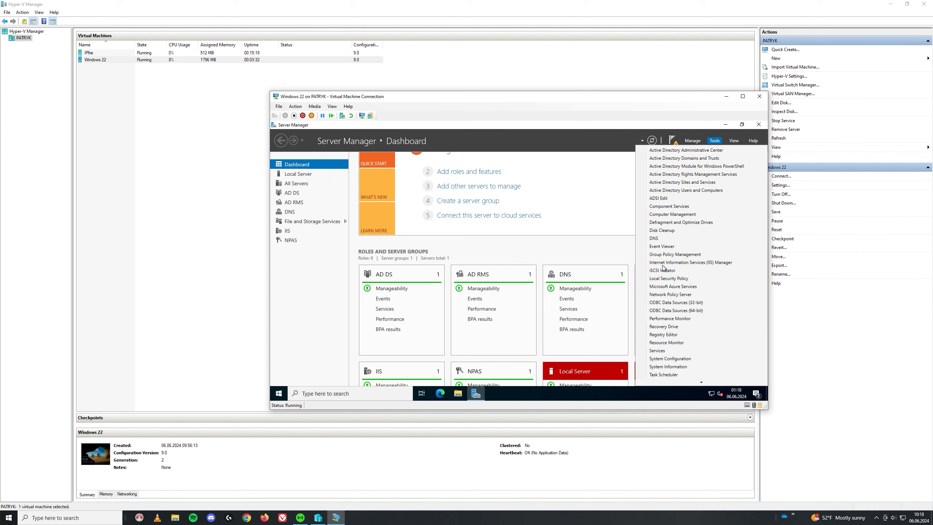
key("Down")
key("Down")
key("Down")
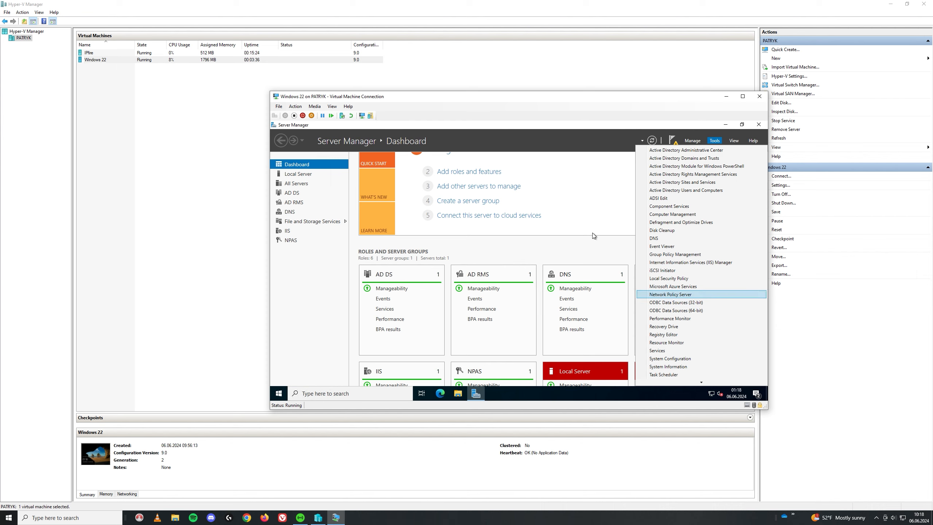
left_click(606, 226)
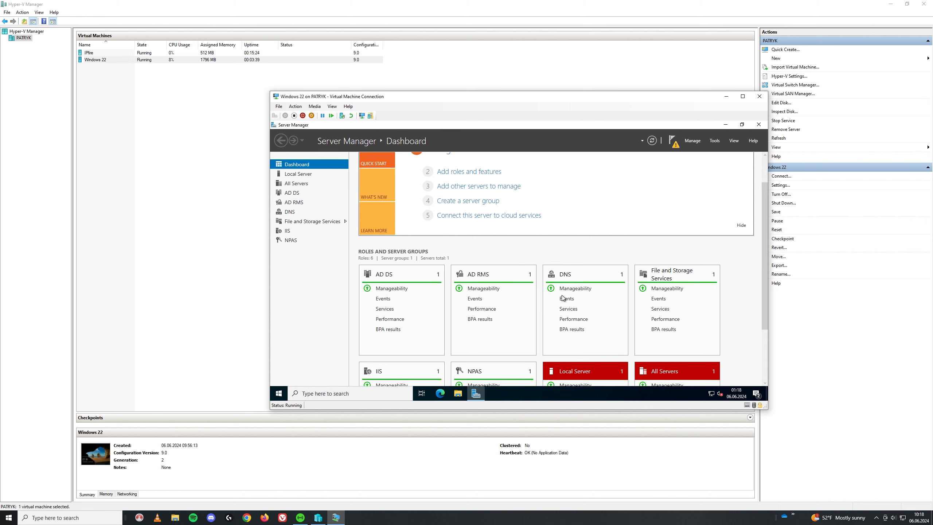
scroll(742, 97, "down", 1)
left_click(742, 96)
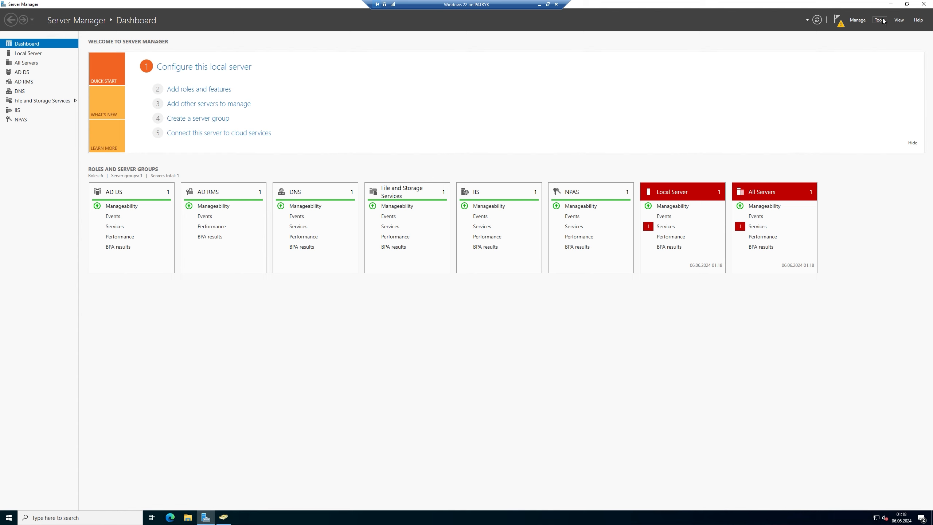
- Open Active Directory Users and Computers from Tools and expand patrykpos.net to view its containers
left_click(880, 21)
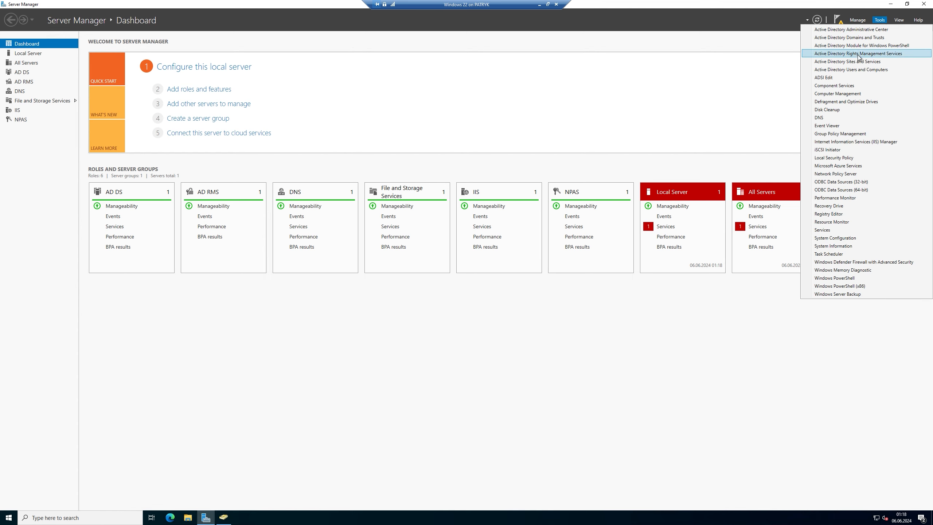
left_click(839, 72)
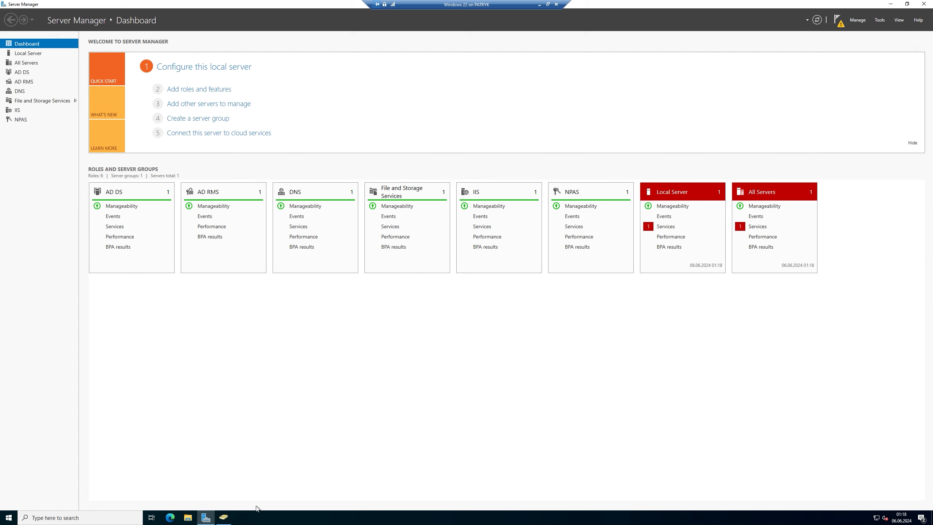
left_click(225, 515)
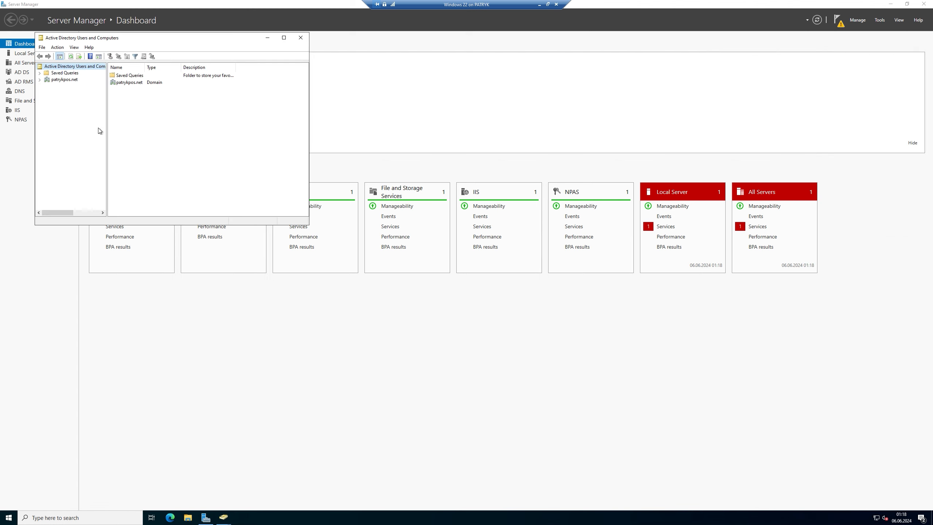
left_click(40, 80)
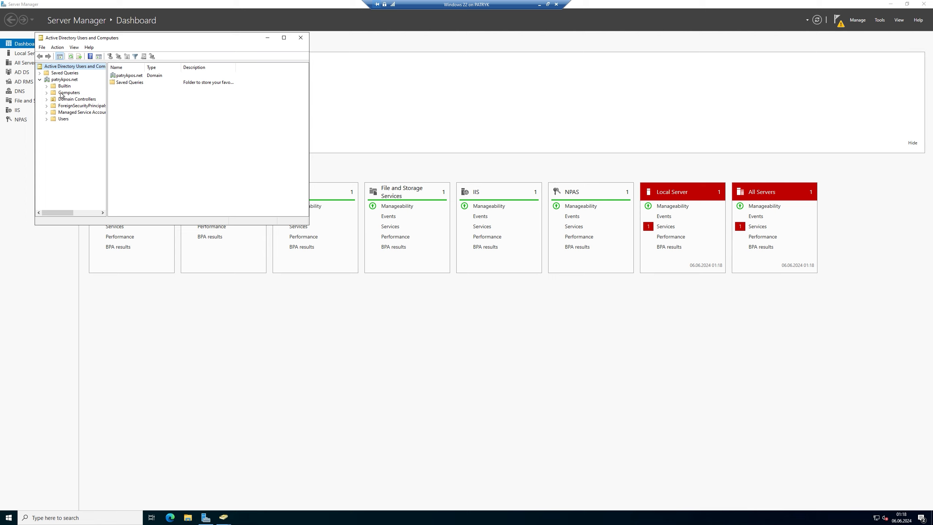
left_click(52, 80)
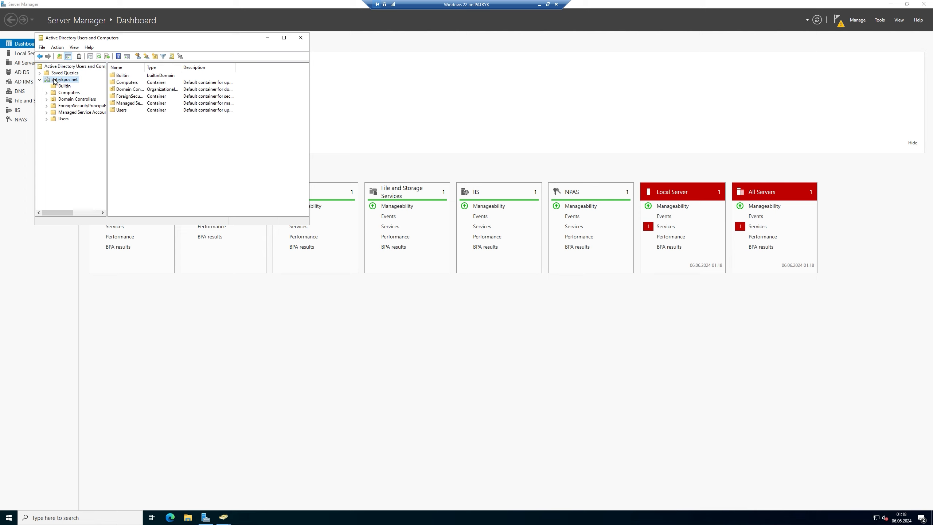
left_click(307, 38)
left_click(288, 38)
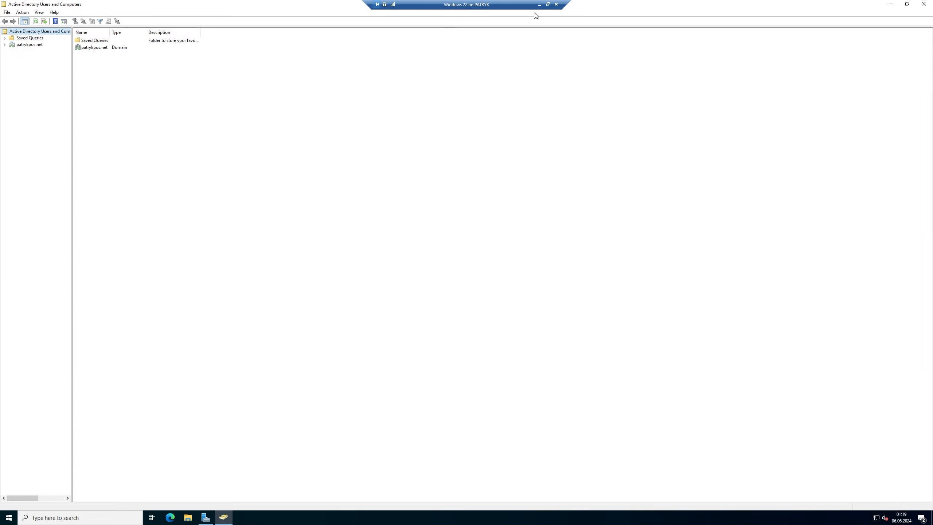